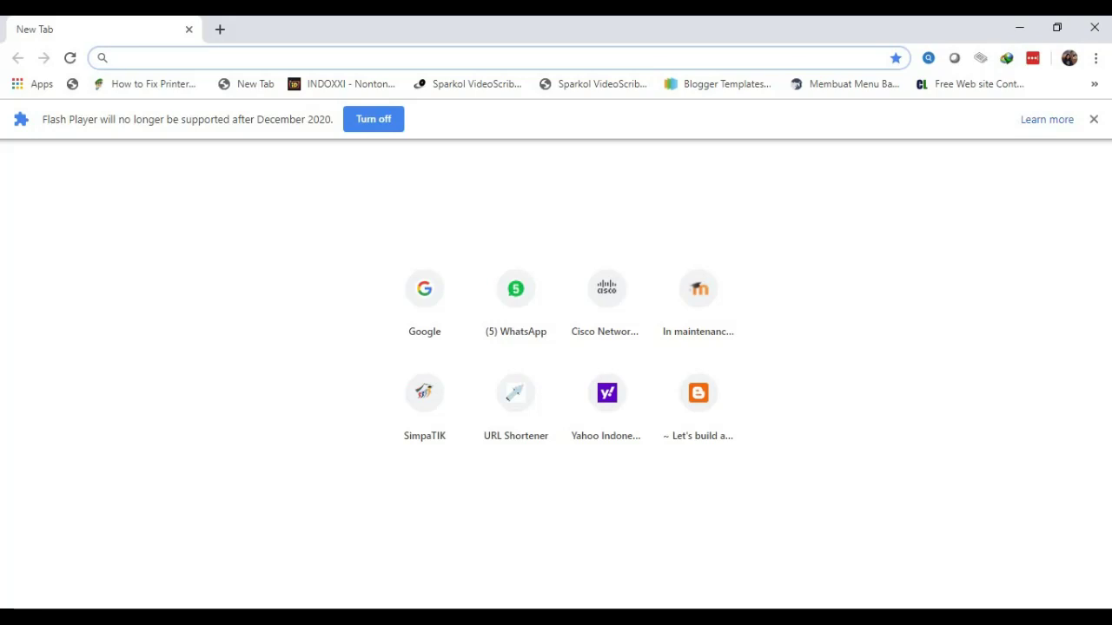
Open the Zoho Forms site at forms.zoho.com in Chrome
{"action": "type", "text": "zoho"}
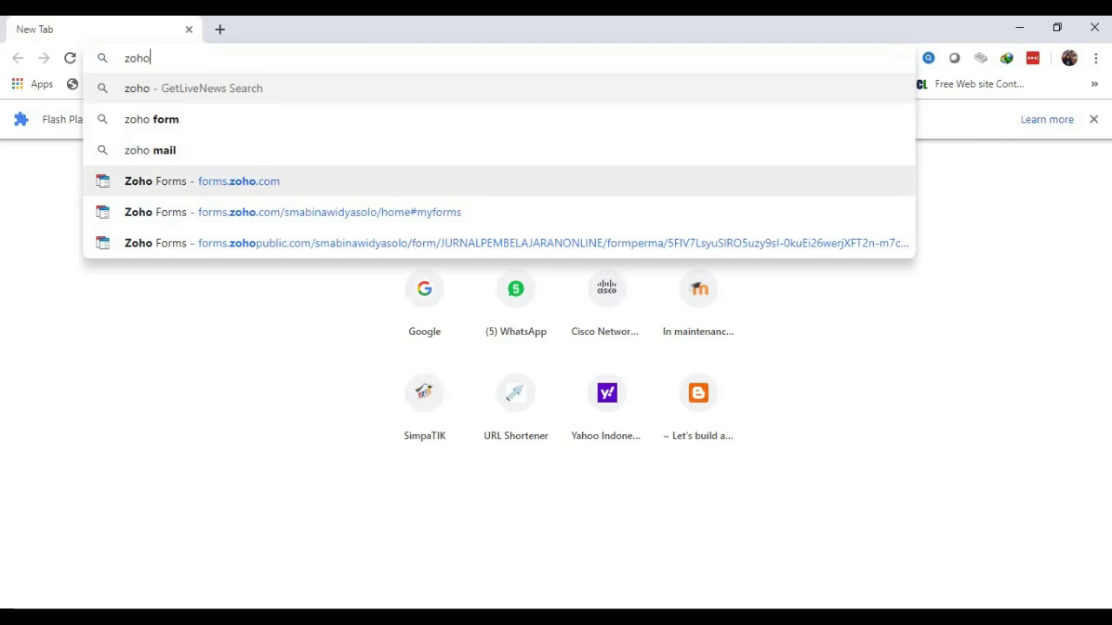
{"action": "left_click", "coordinate": [201, 181]}
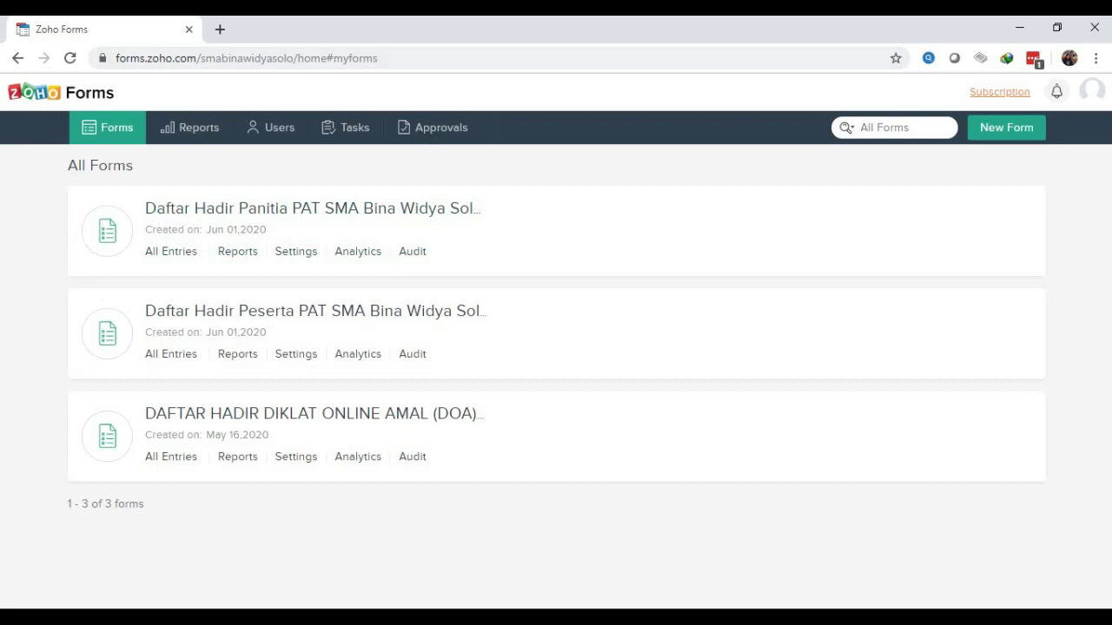
Sign out of the Zoho Forms account and start a new empty browser tab
{"action": "left_click", "coordinate": [1091, 91]}
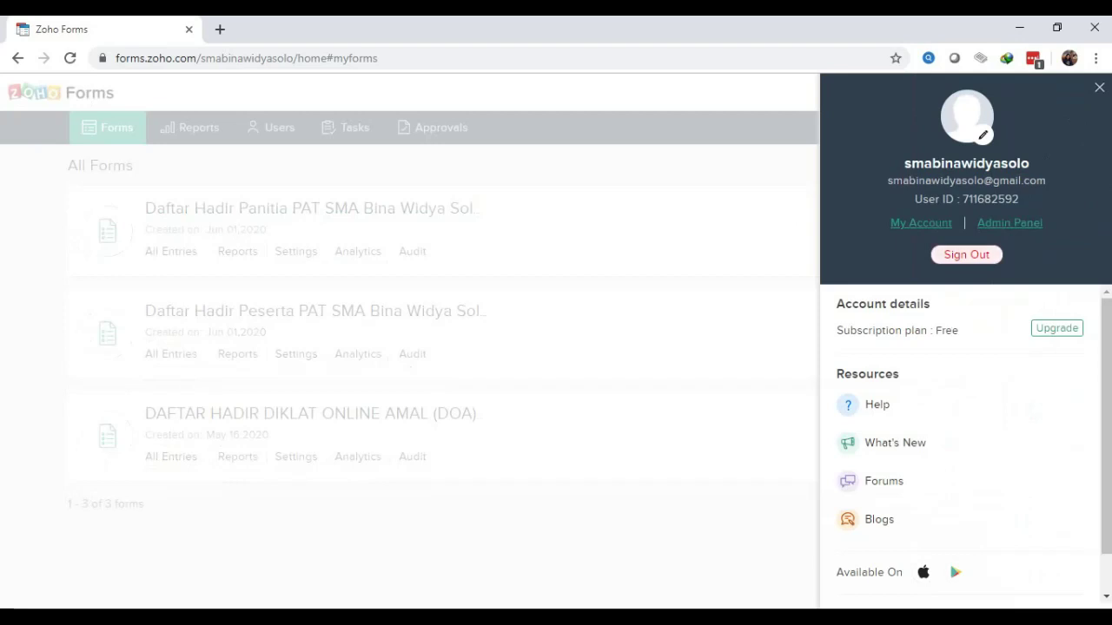
{"action": "left_click", "coordinate": [966, 254]}
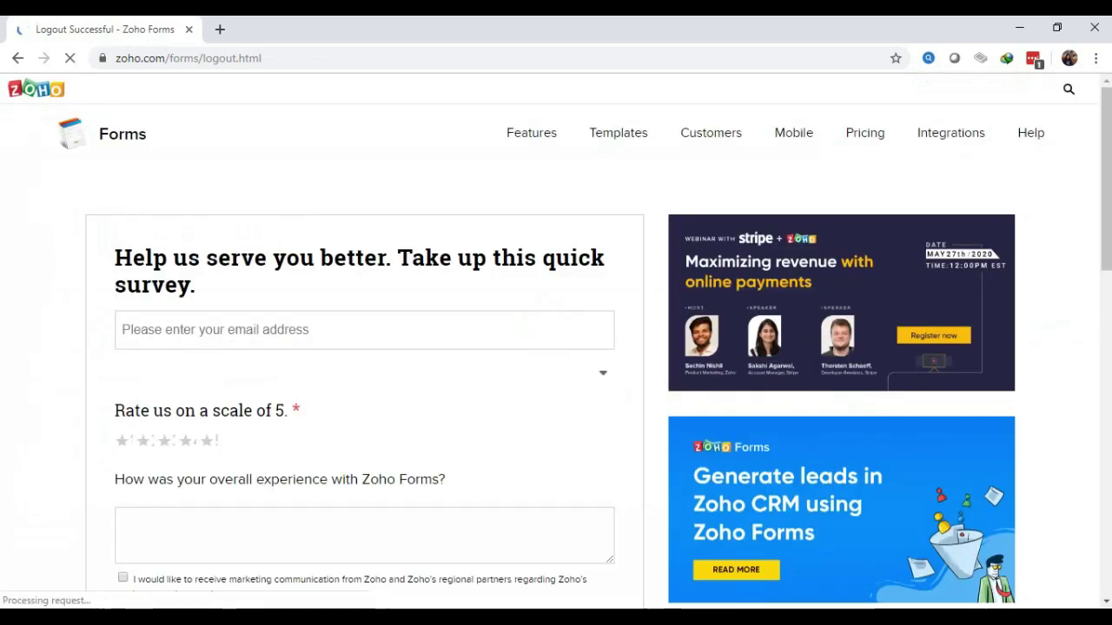
{"action": "left_click", "coordinate": [348, 58]}
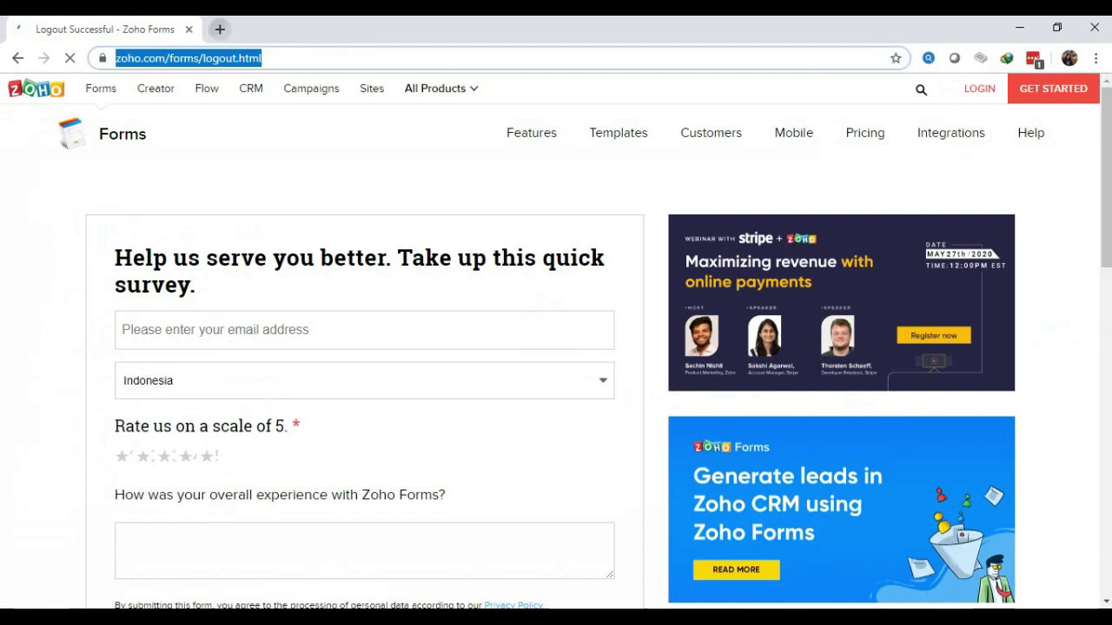
{"action": "left_click", "coordinate": [220, 29]}
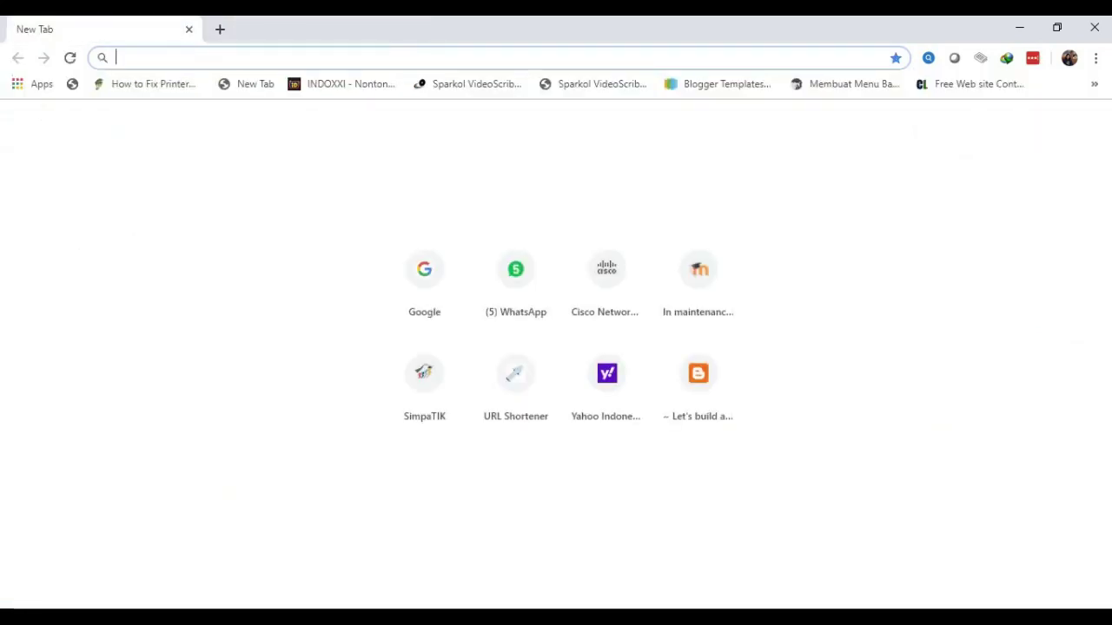
Go to the forms.zoho.com sign-up landing page from a 'zoho' search
{"action": "type", "text": "zoho"}
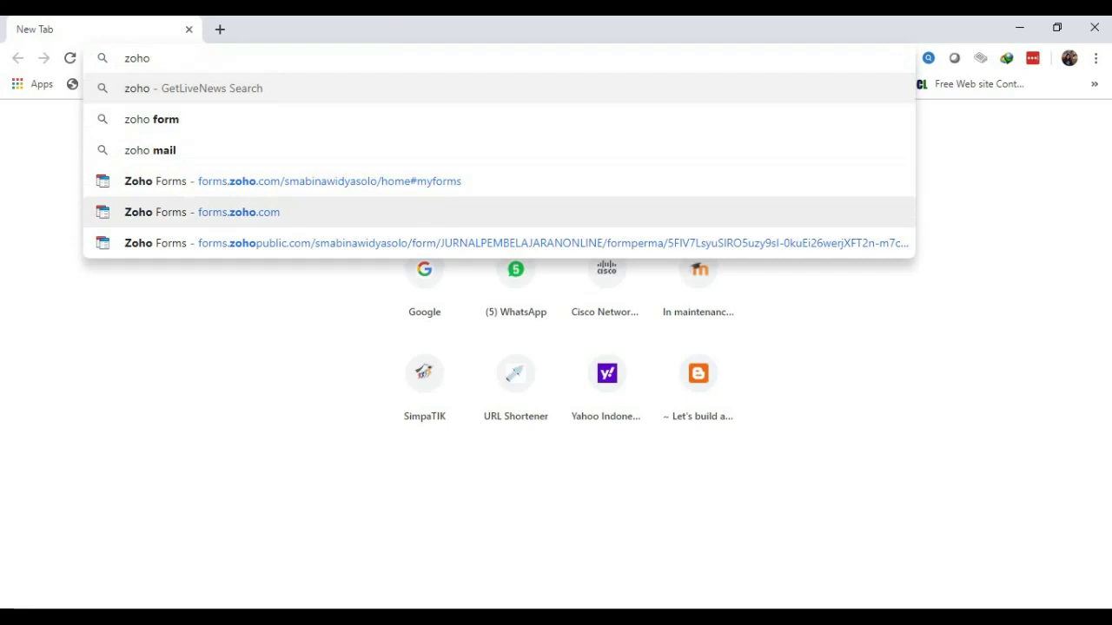
{"action": "left_click", "coordinate": [202, 212]}
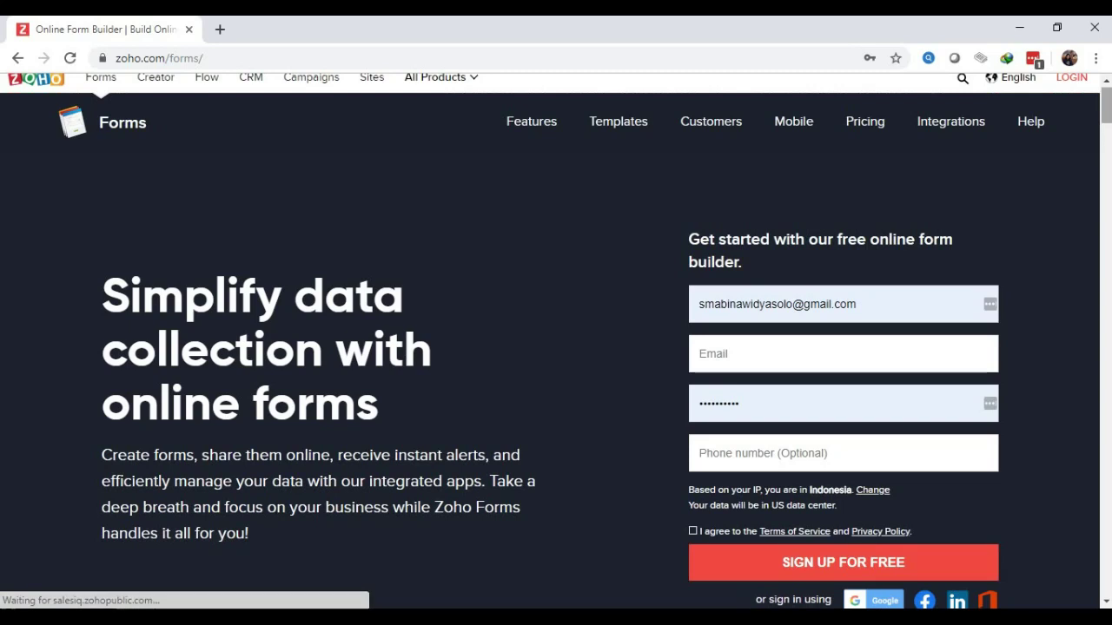
Browse the landing page and its sign-up Email field, then begin signing in with Google
{"action": "scroll", "coordinate": [555, 361], "scroll_direction": "down", "scroll_amount": 5}
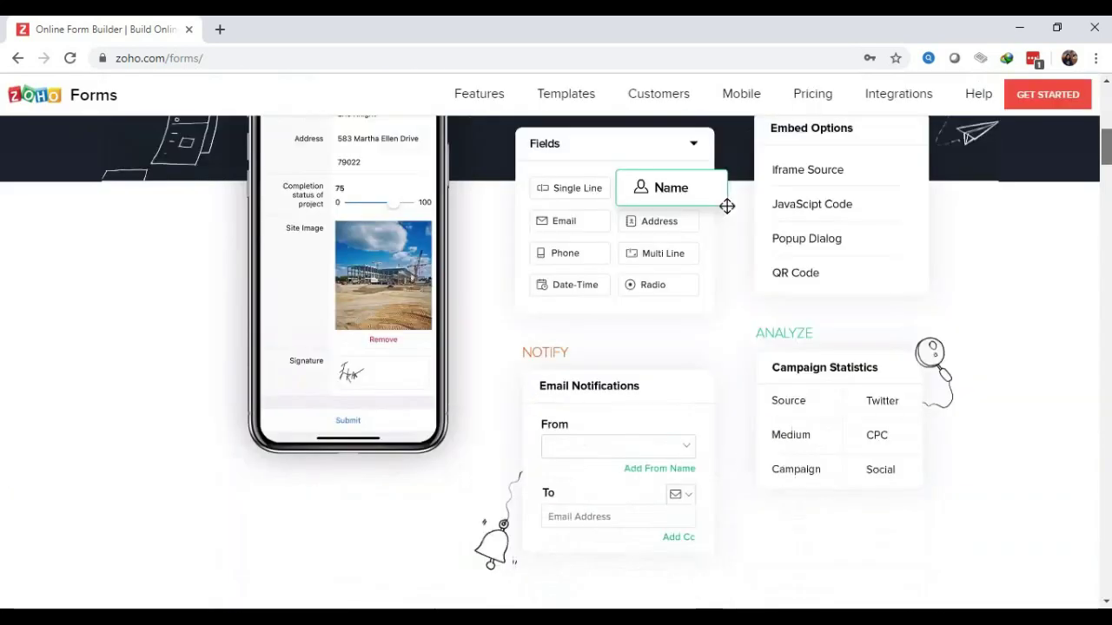
{"action": "scroll", "coordinate": [556, 362], "scroll_direction": "up", "scroll_amount": 1}
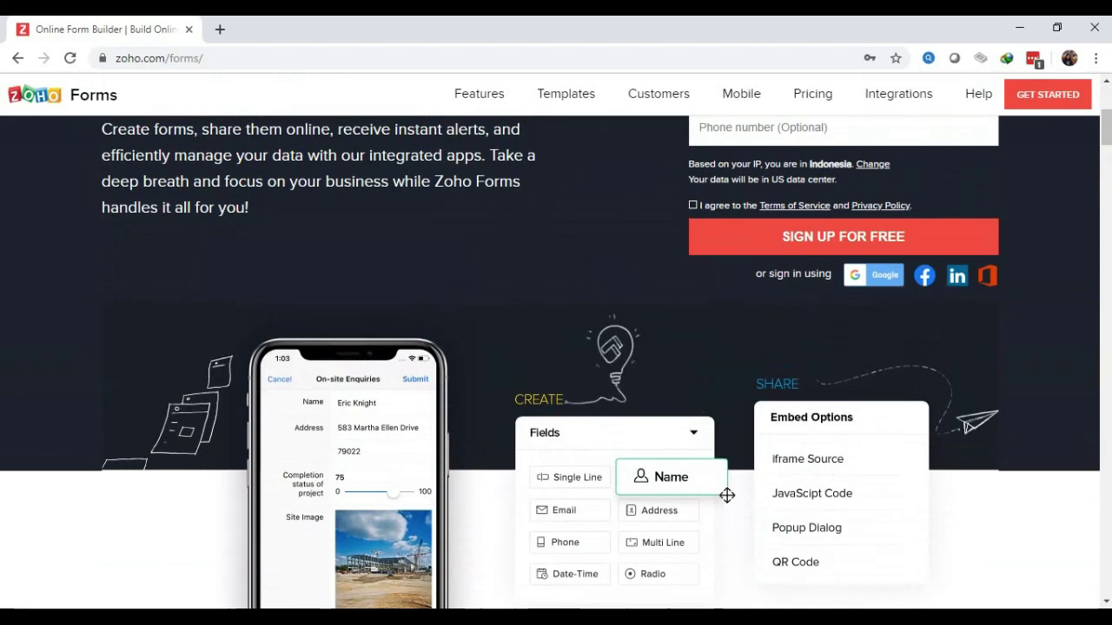
{"action": "key", "text": "Return"}
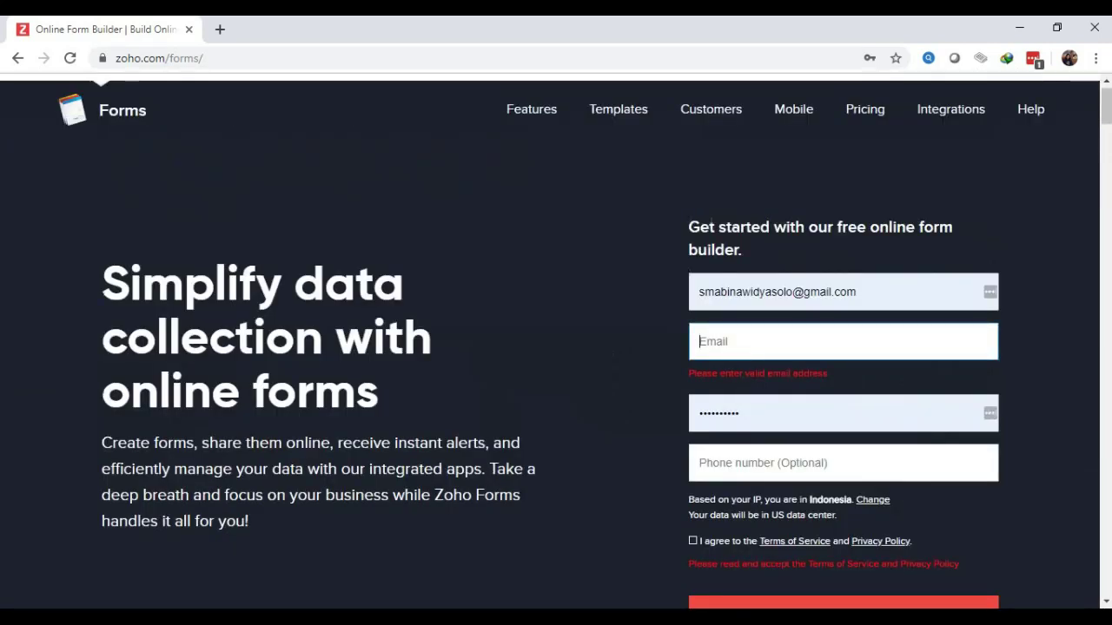
{"action": "left_click", "coordinate": [856, 292]}
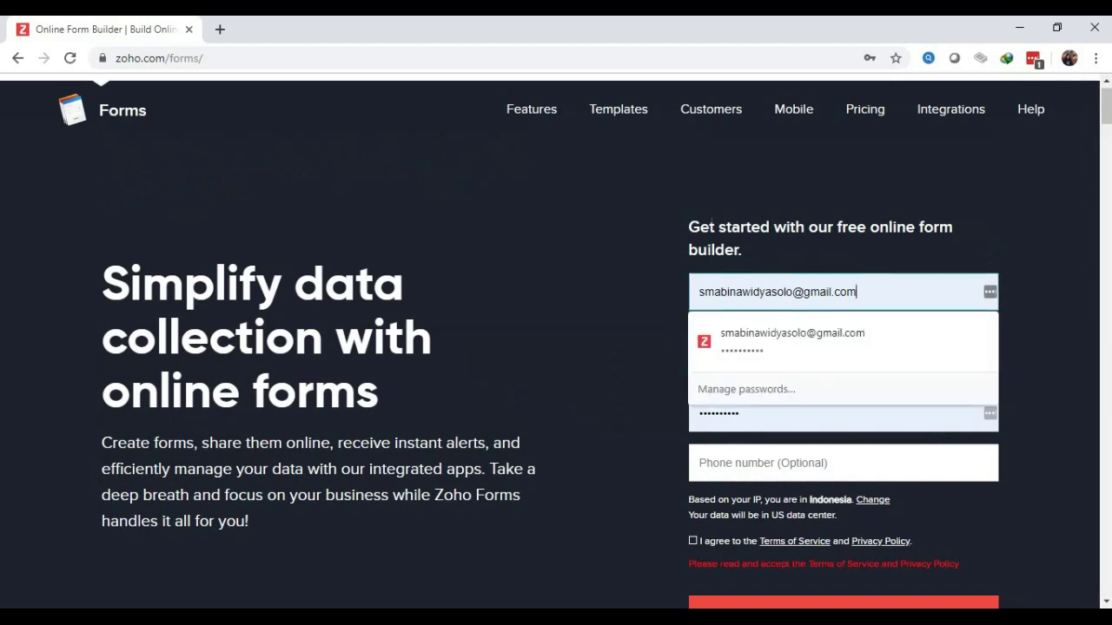
{"action": "scroll", "coordinate": [556, 348], "scroll_direction": "down", "scroll_amount": 10}
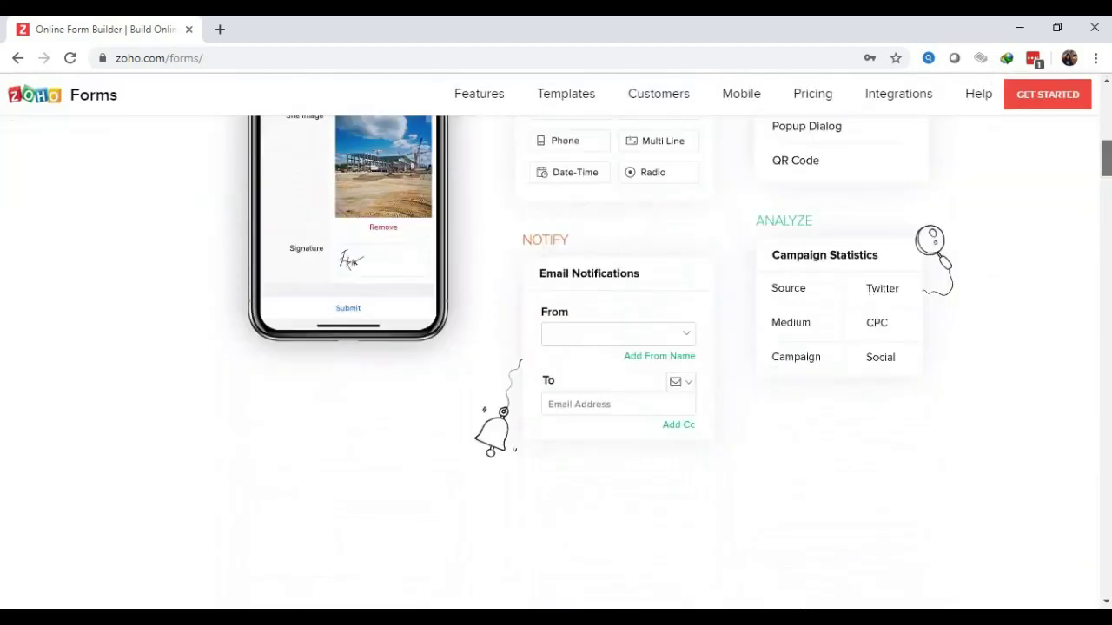
{"action": "scroll", "coordinate": [556, 363], "scroll_direction": "up", "scroll_amount": 3}
{"action": "scroll", "coordinate": [556, 362], "scroll_direction": "up", "scroll_amount": 1}
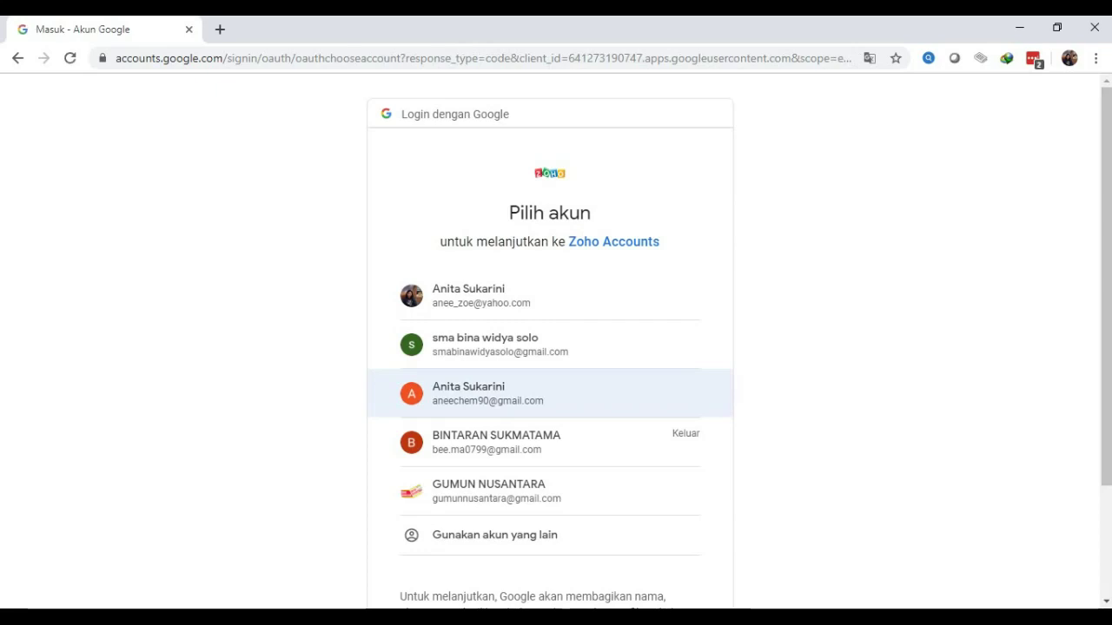
Continue signing in to Zoho with the chosen Google account
{"action": "left_click", "coordinate": [486, 393]}
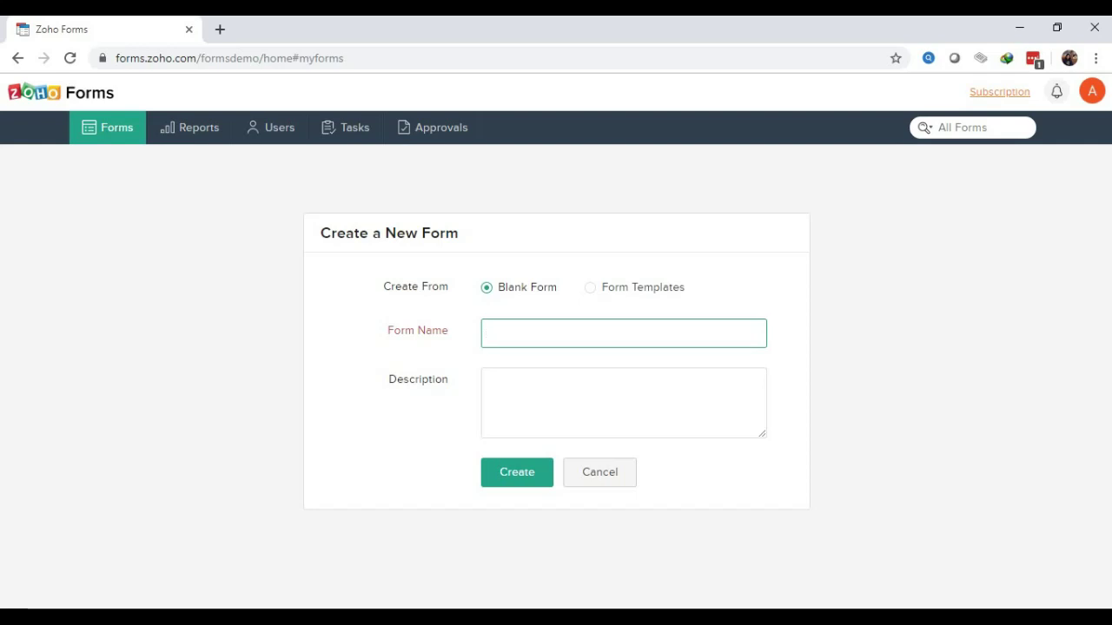
Name the new form 'GUMUN VICON, Senin 1 Juni 2020', correcting the day from Selasa
{"action": "type", "text": "GUMUN VICON "}
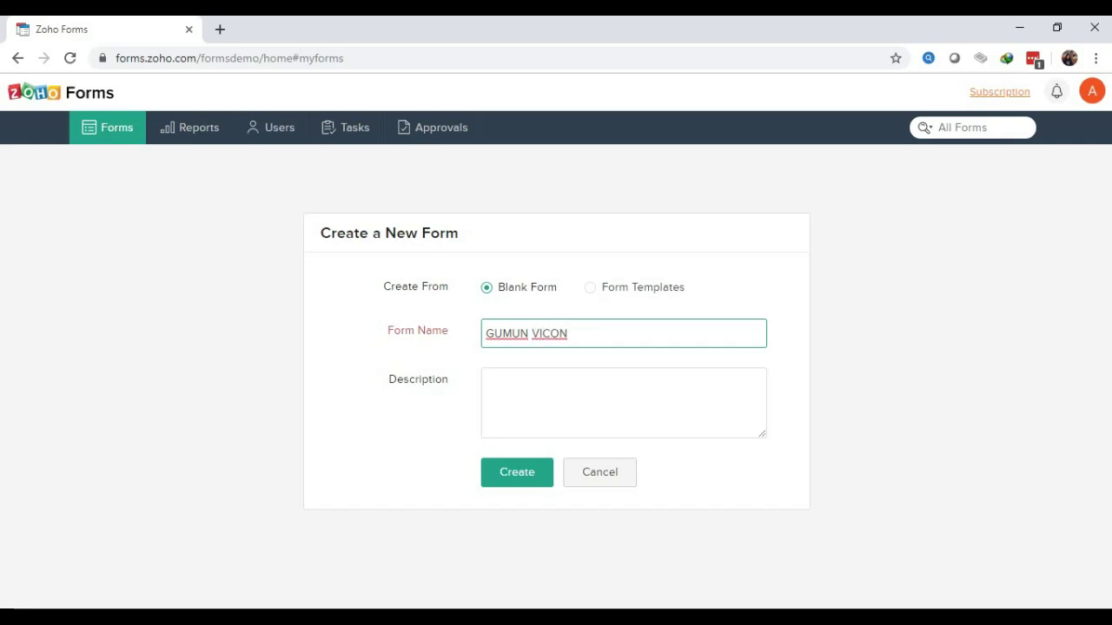
{"action": "type", "text": "Senin,"}
{"action": "key", "text": "BackSpace"}
{"action": "key", "text": "BackSpace"}
{"action": "key", "text": "BackSpace"}
{"action": "key", "text": "BackSpace"}
{"action": "key", "text": "BackSpace"}
{"action": "key", "text": "BackSpace"}
{"action": "key", "text": "BackSpace"}
{"action": "key", "text": "BackSpace"}
{"action": "type", "text": "."}
{"action": "type", "text": "1-20"}
{"action": "key", "text": "BackSpace"}
{"action": "key", "text": "BackSpace"}
{"action": "key", "text": "BackSpace"}
{"action": "key", "text": "BackSpace"}
{"action": "type", "text": "Selasa 1 Juni 2020"}
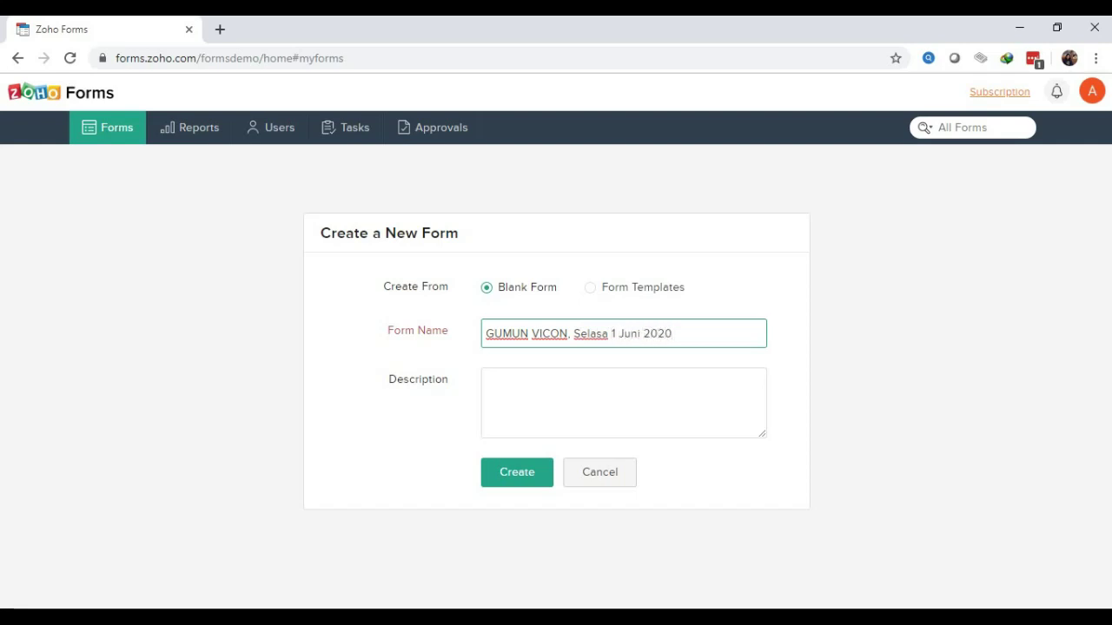
{"action": "left_click_drag", "start_coordinate": [610, 333], "coordinate": [580, 333]}
{"action": "type", "text": "enin"}
Append 'Tata Nama Senyawa Kimia' and the host, moderator and presenter names to the form name
{"action": "type", "text": "Tata Na"}
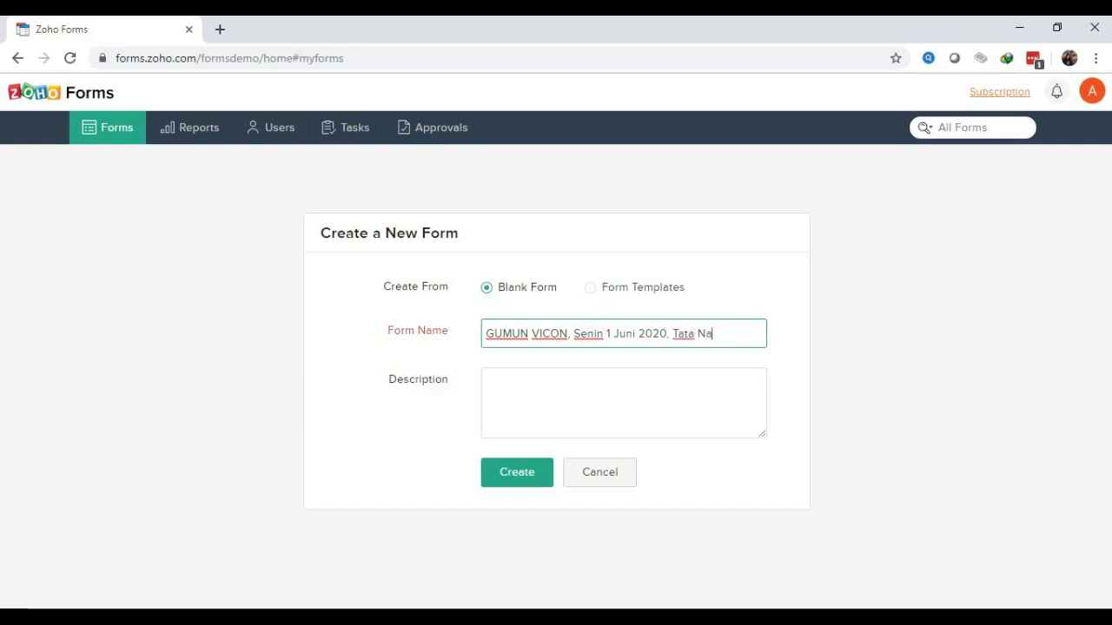
{"action": "type", "text": "ma Senyawa Kim"}
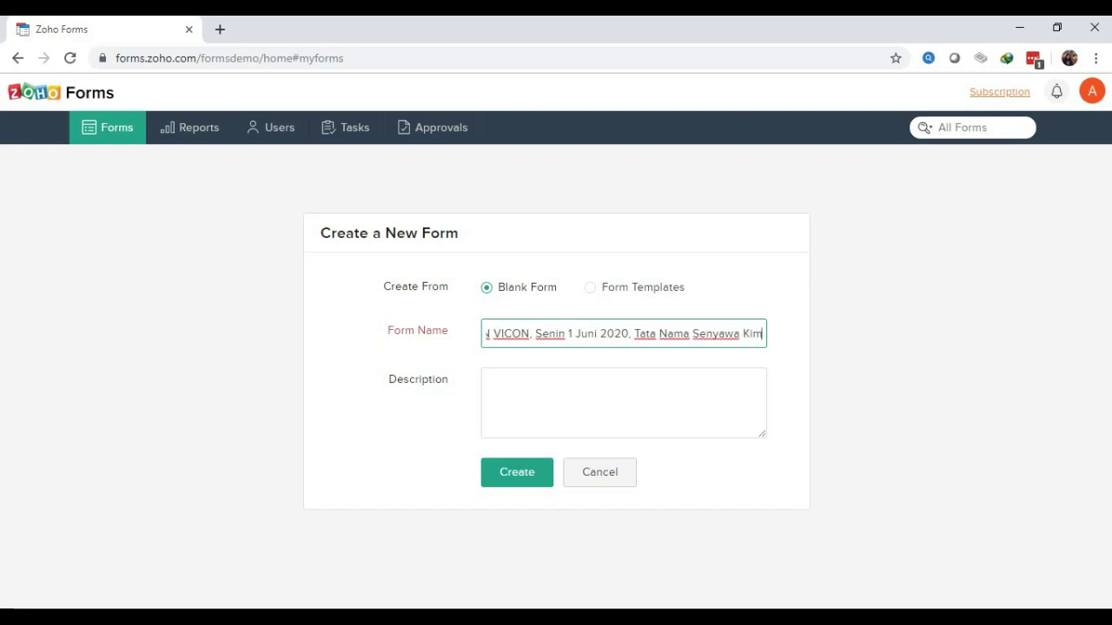
{"action": "type", "text": "ia"}
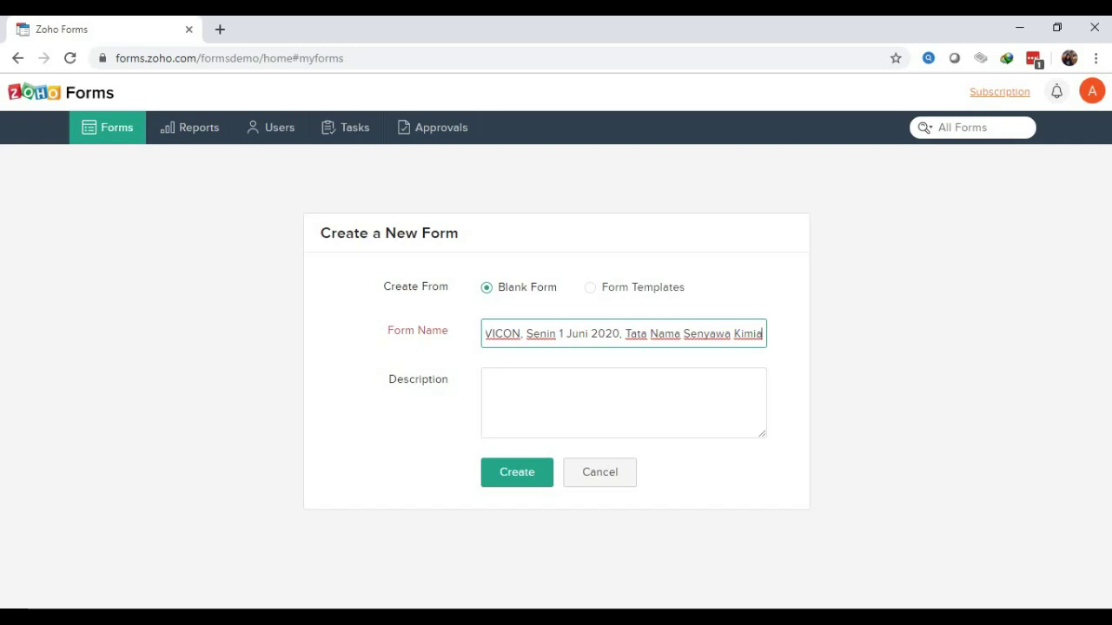
{"action": "type", "text": ","}
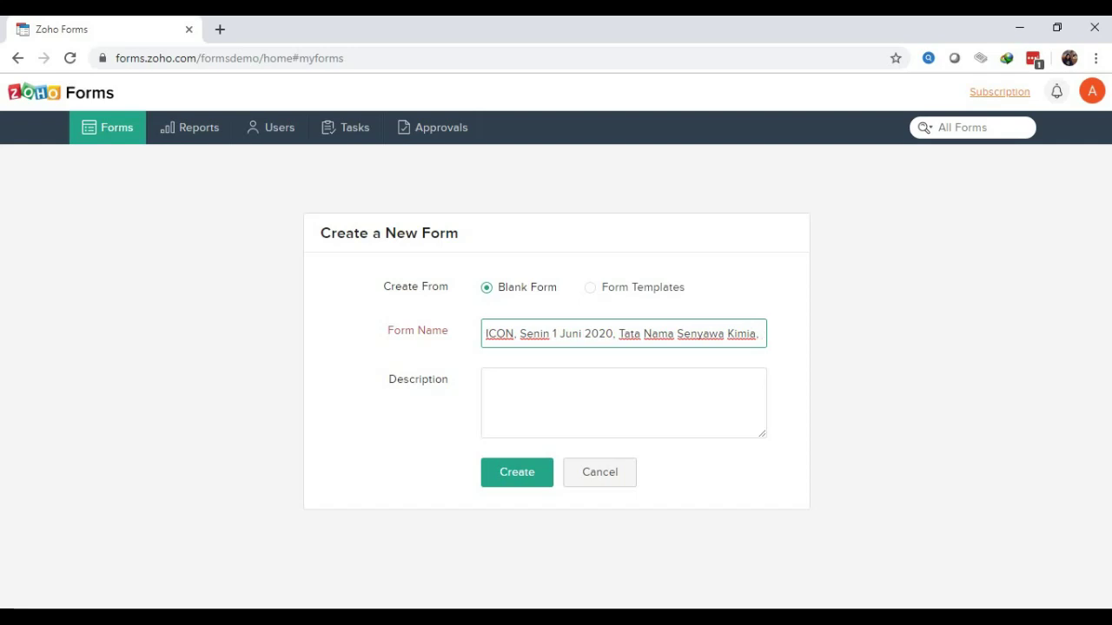
{"action": "type", "text": "Host"}
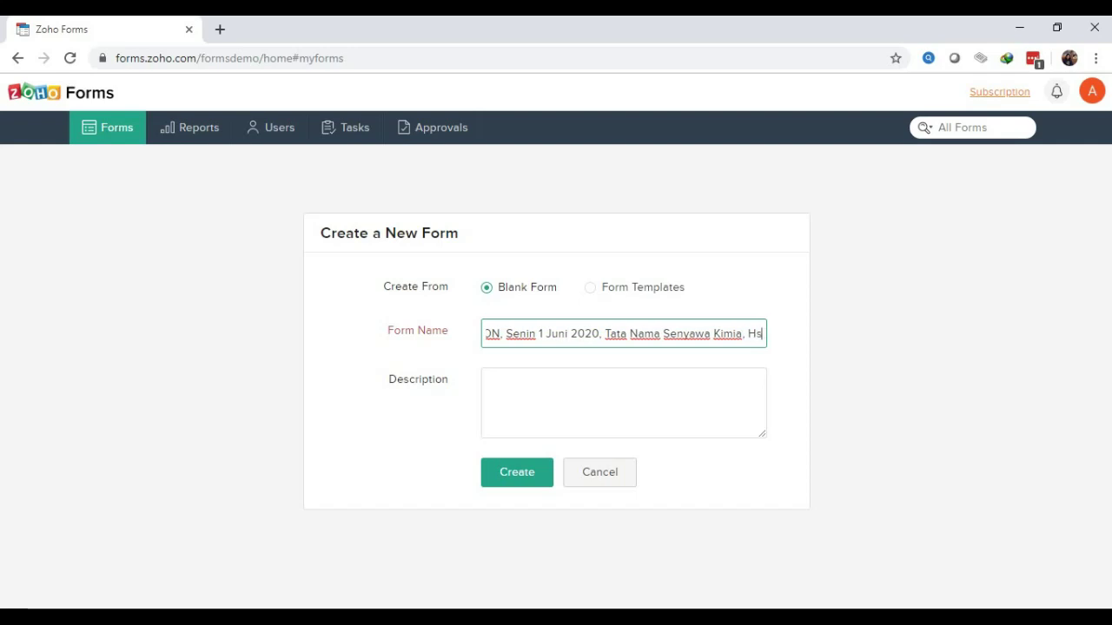
{"action": "type", "text": " :"}
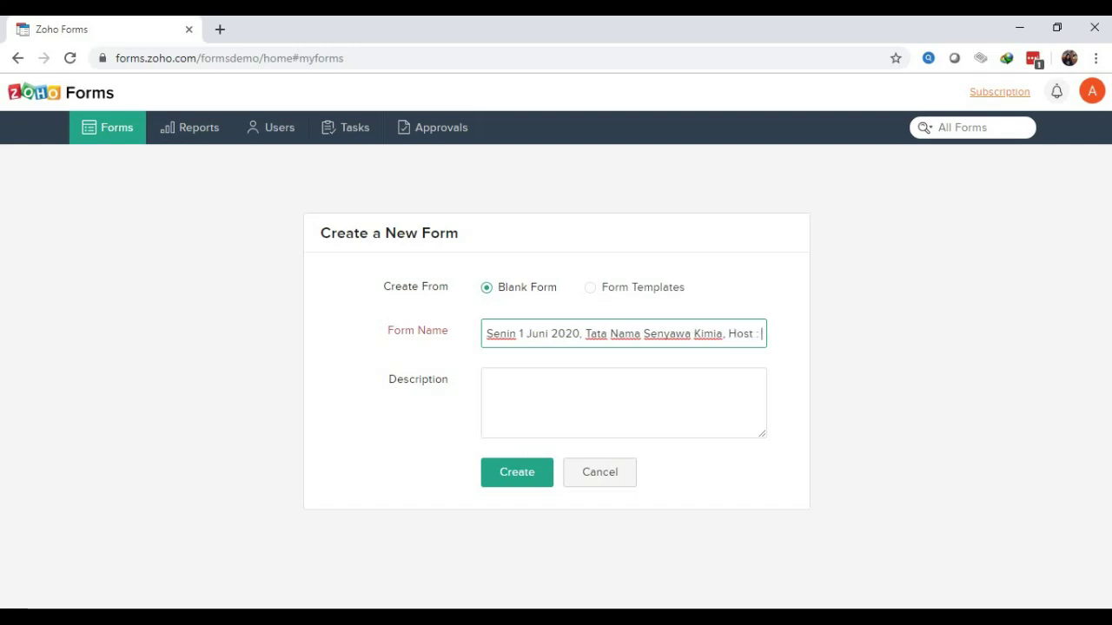
{"action": "type", "text": " An"}
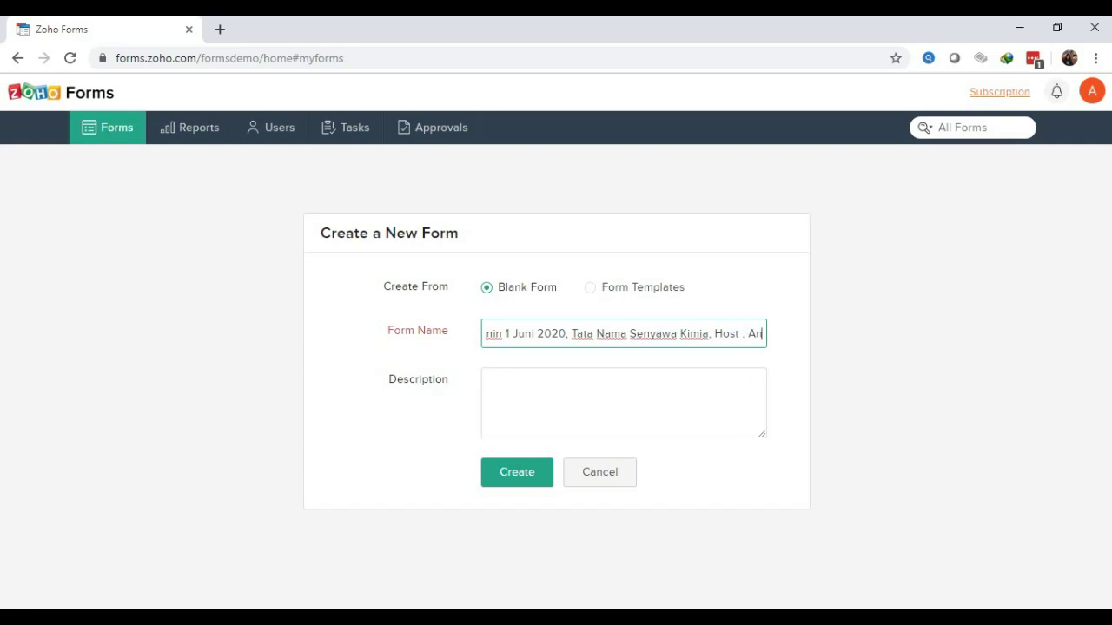
{"action": "type", "text": "a,"}
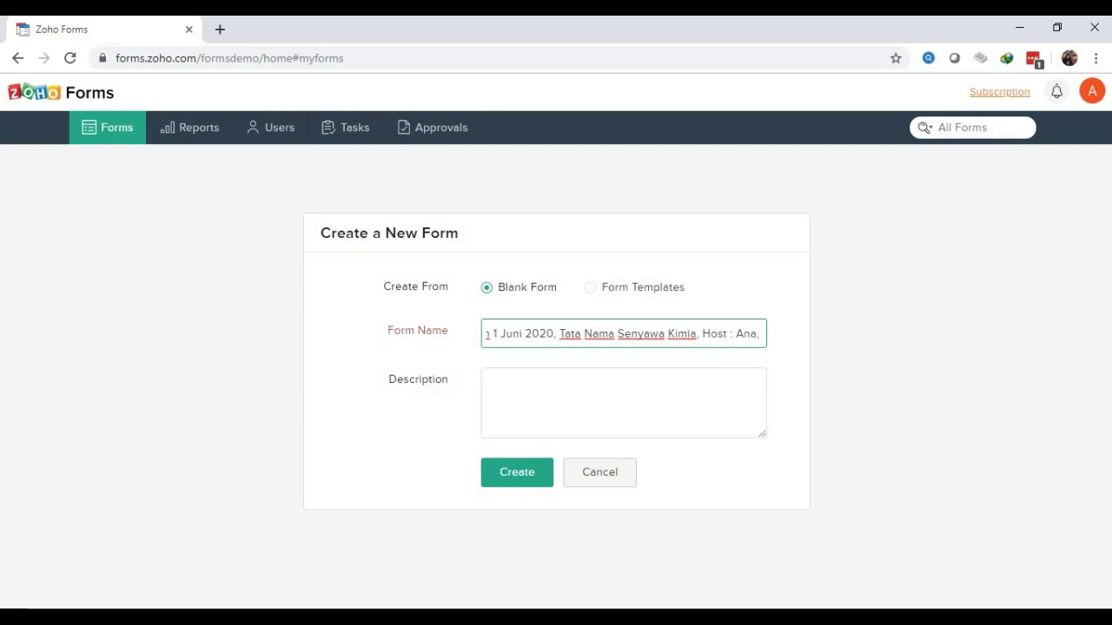
{"action": "type", "text": " Moderato"}
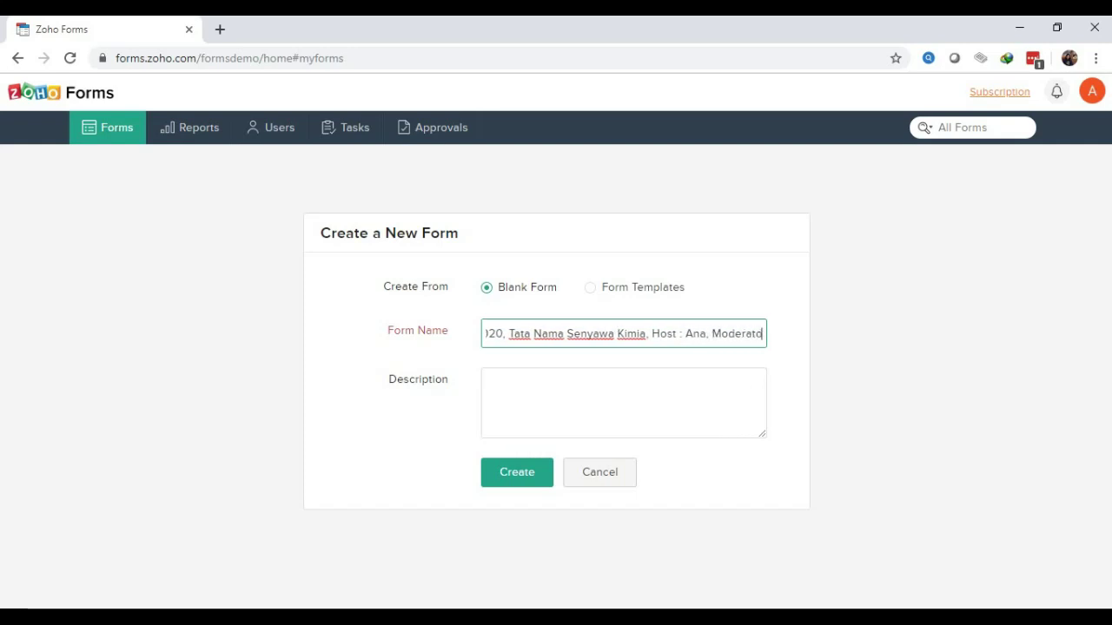
{"action": "type", "text": "r : Be"}
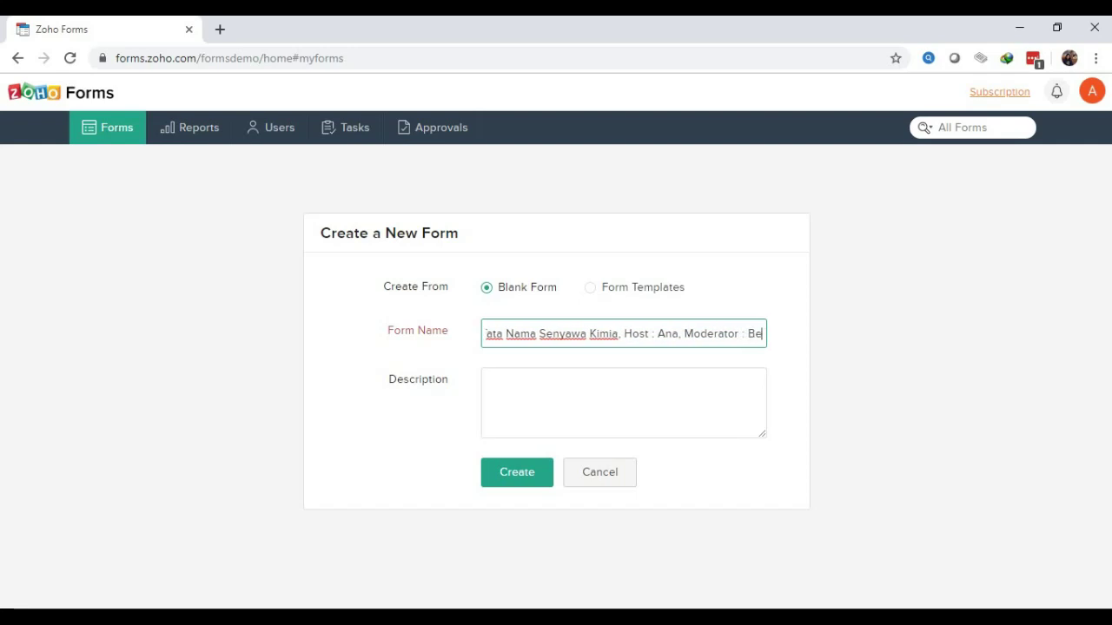
{"action": "type", "text": "tah,"}
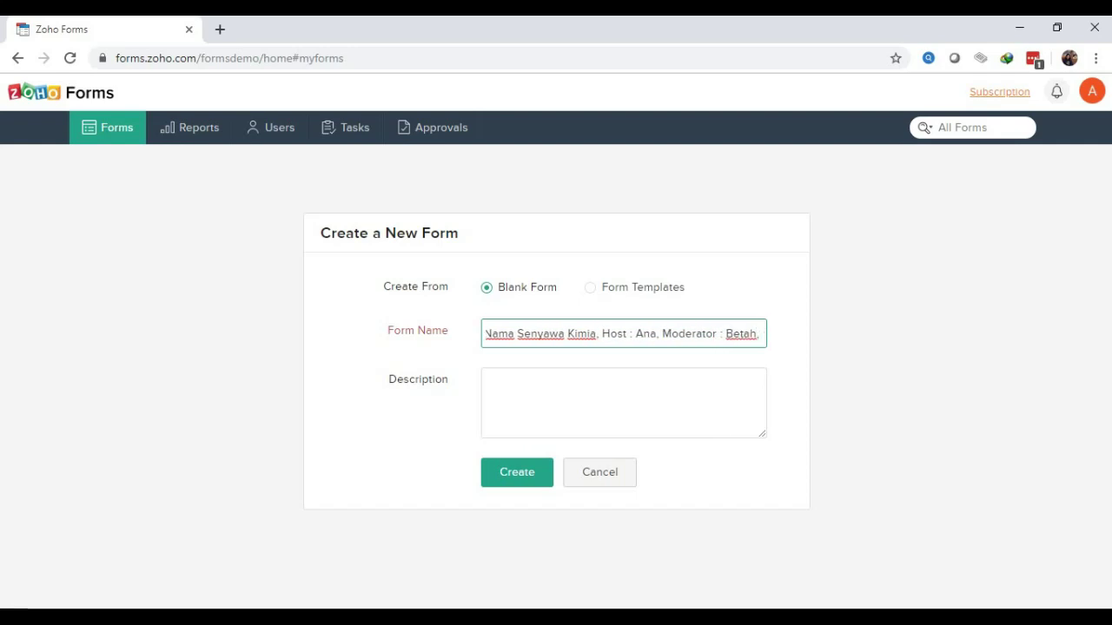
{"action": "key", "text": "BackSpace"}
{"action": "key", "text": "BackSpace"}
{"action": "key", "text": "BackSpace"}
{"action": "type", "text": ", "}
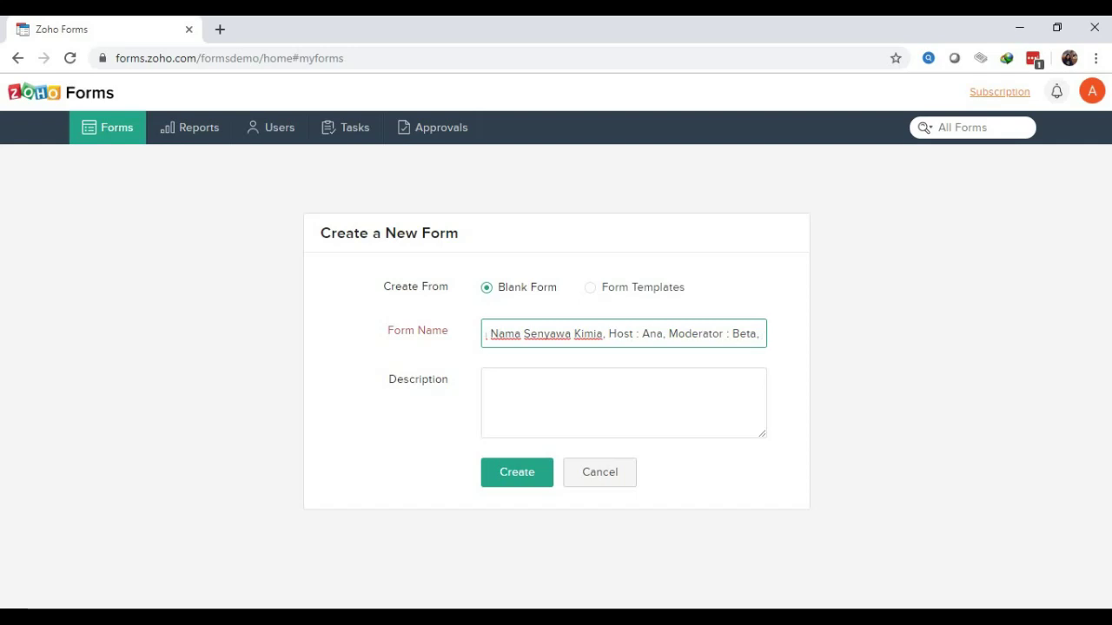
{"action": "type", "text": "Pr"}
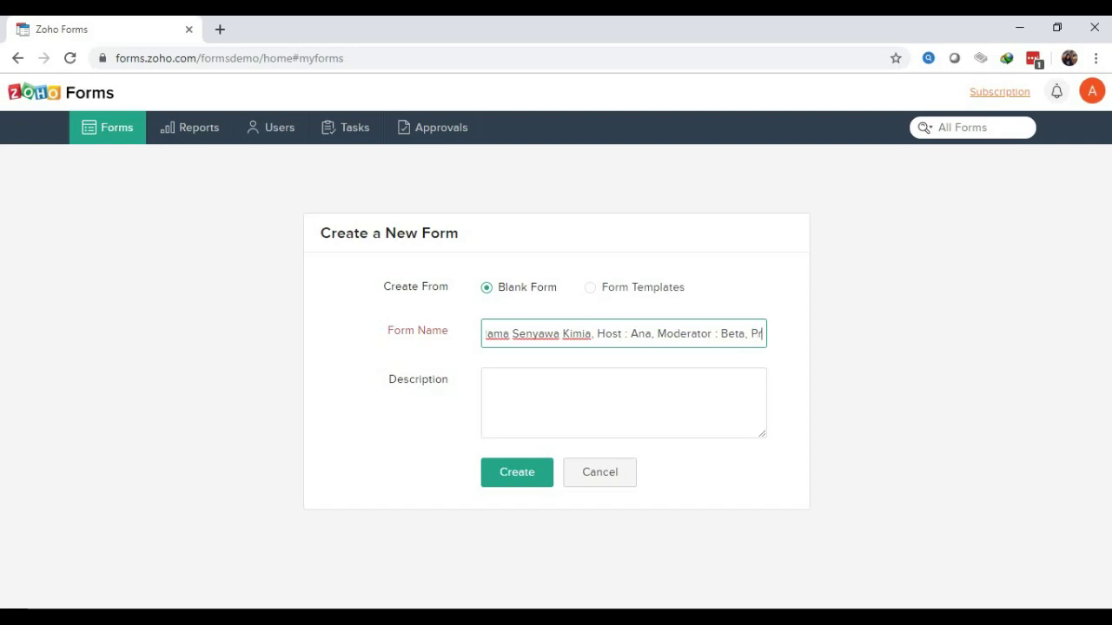
{"action": "type", "text": "esenter"}
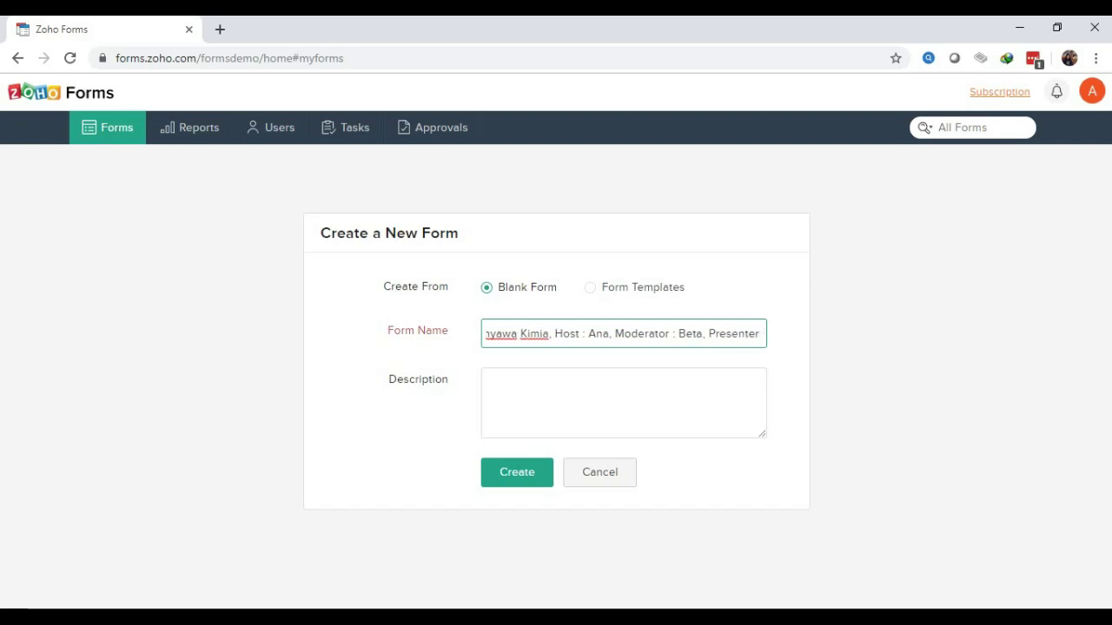
{"action": "type", "text": " : Caca"}
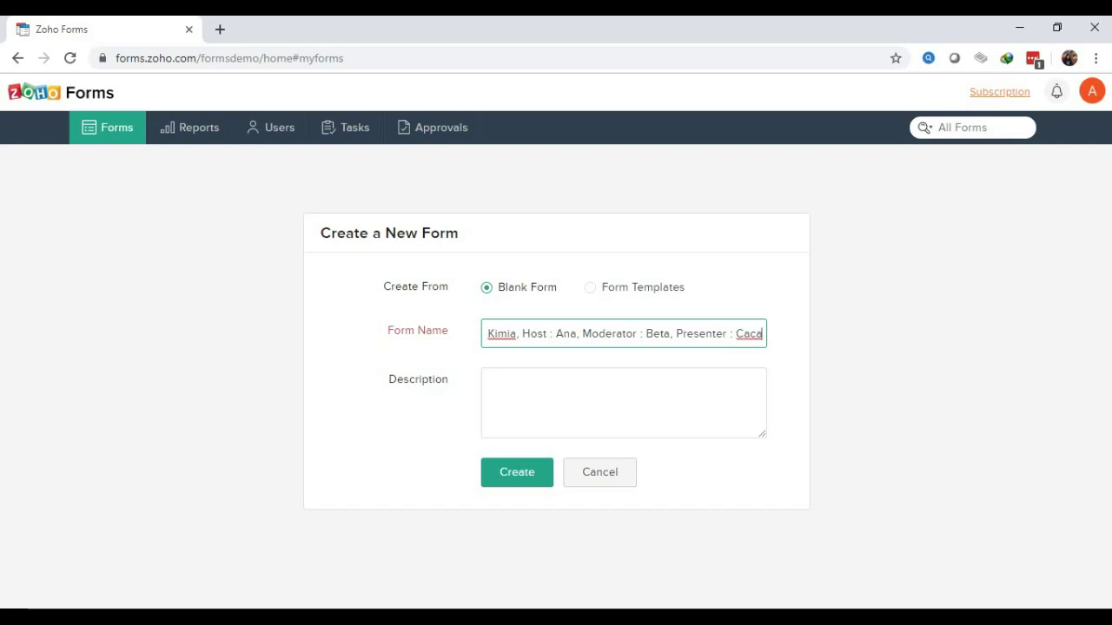
{"action": "key", "text": "ctrl+a"}
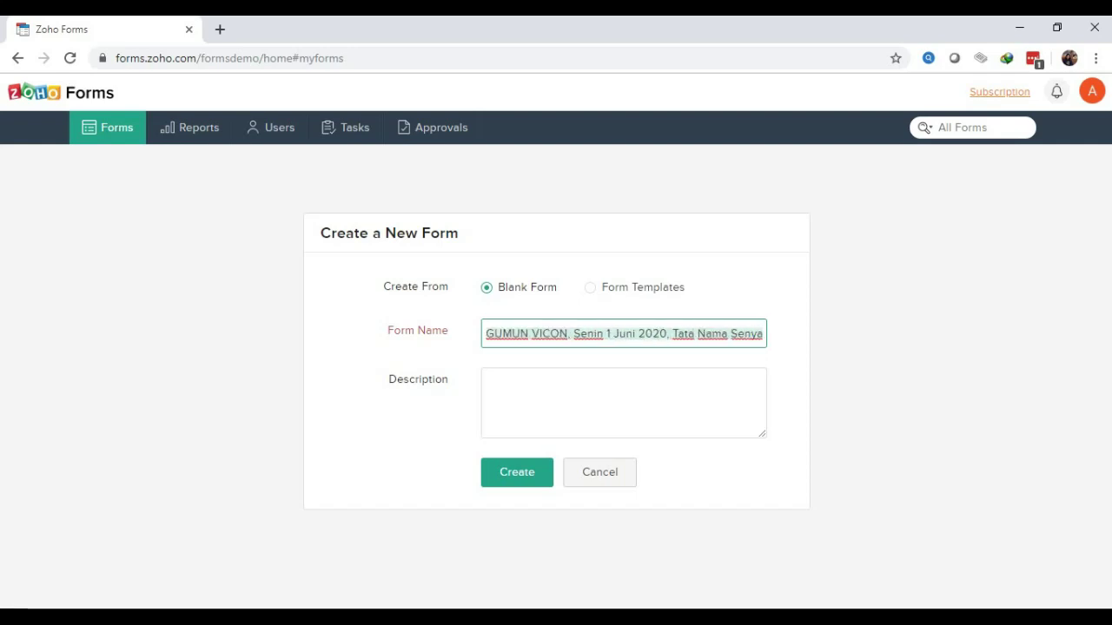
Insert 'Pukul : 09.00 - 10.00 WIB,' after the date in the form name
{"action": "left_click", "coordinate": [672, 334]}
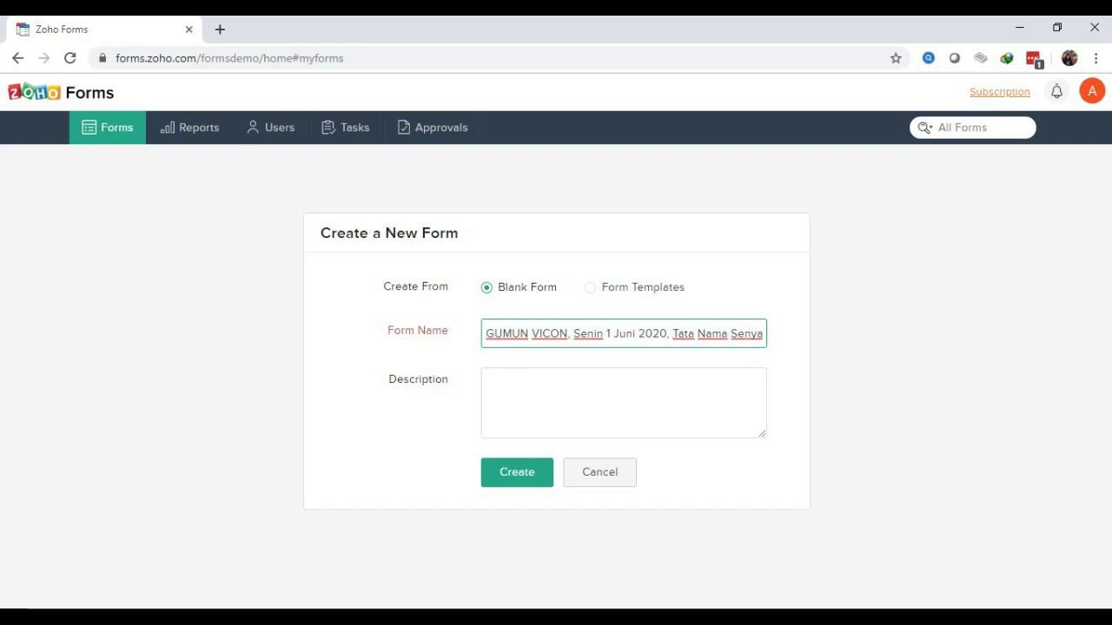
{"action": "type", "text": "Pukul "}
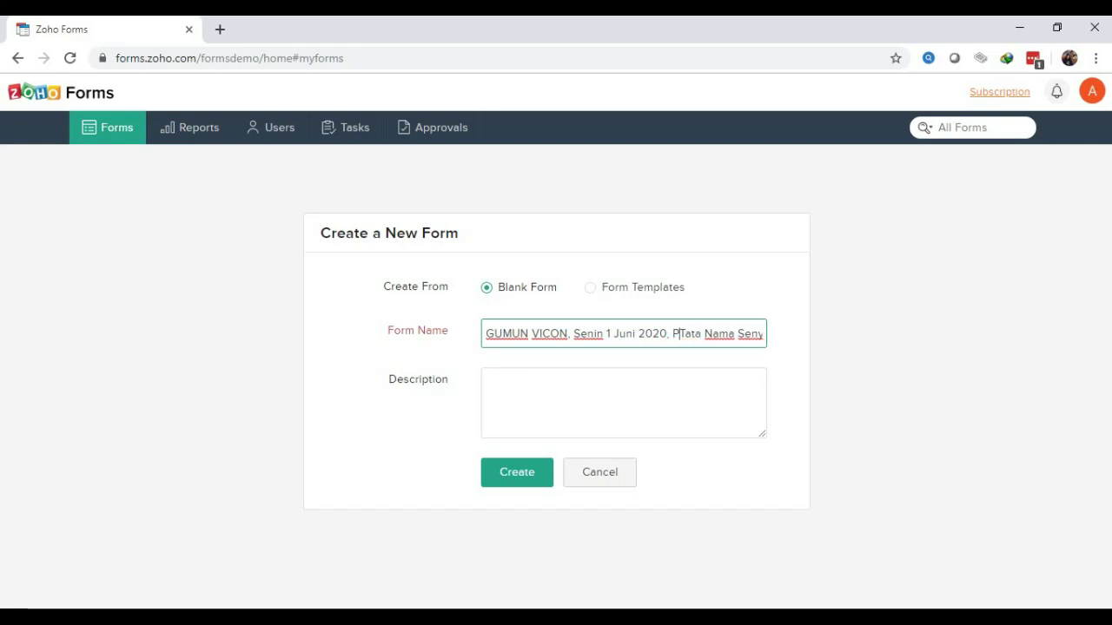
{"action": "type", "text": ": 09"}
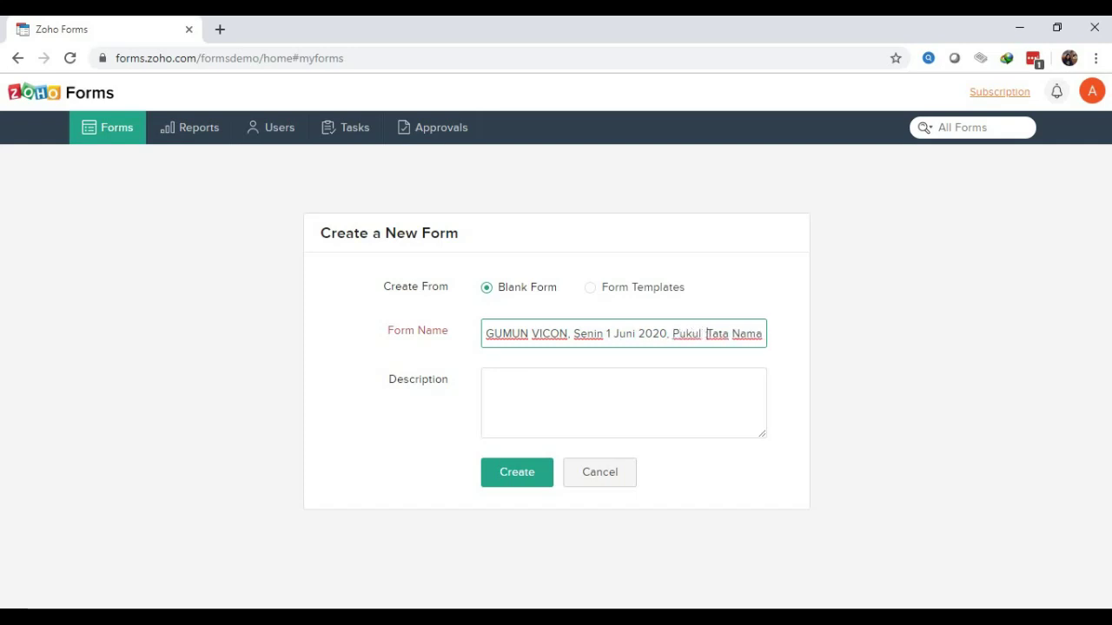
{"action": "type", "text": ".00 - 10"}
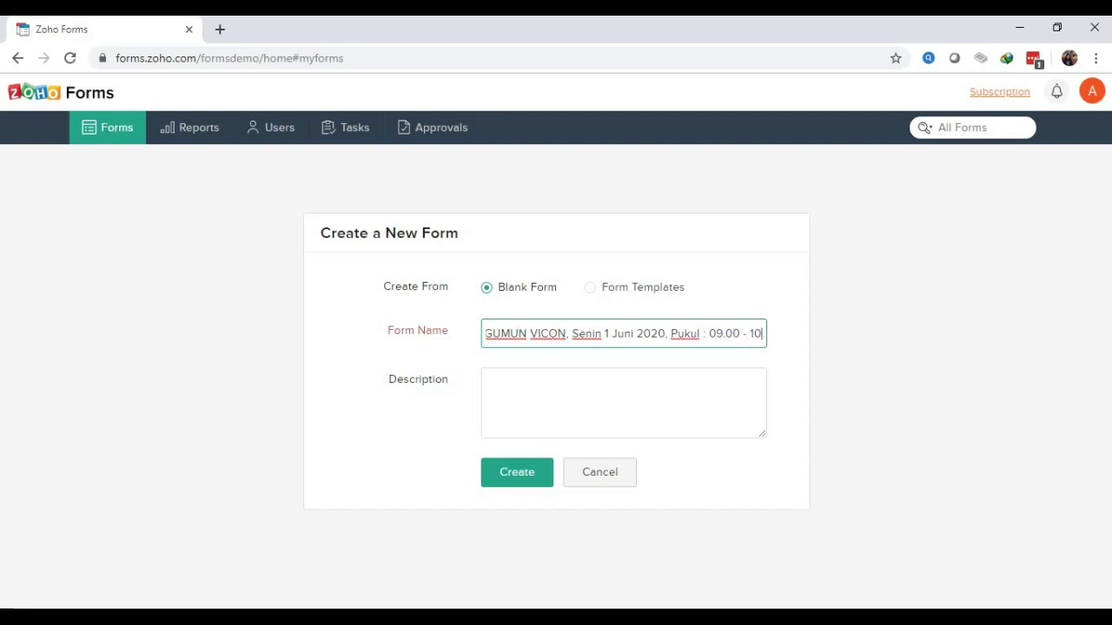
{"action": "type", "text": ".00 "}
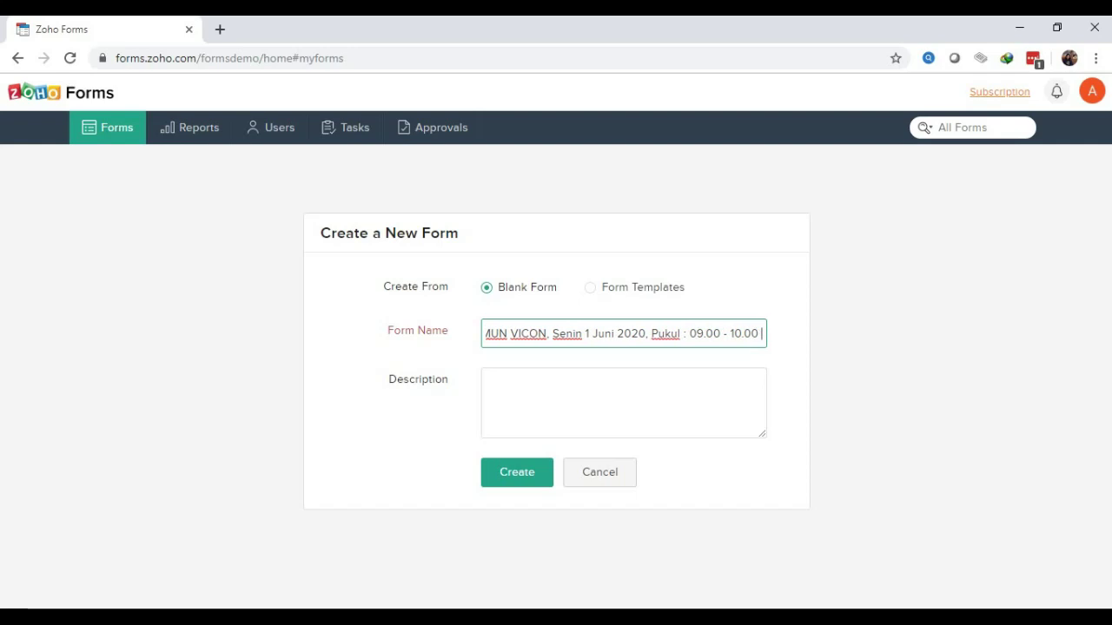
{"action": "type", "text": "WIB,"}
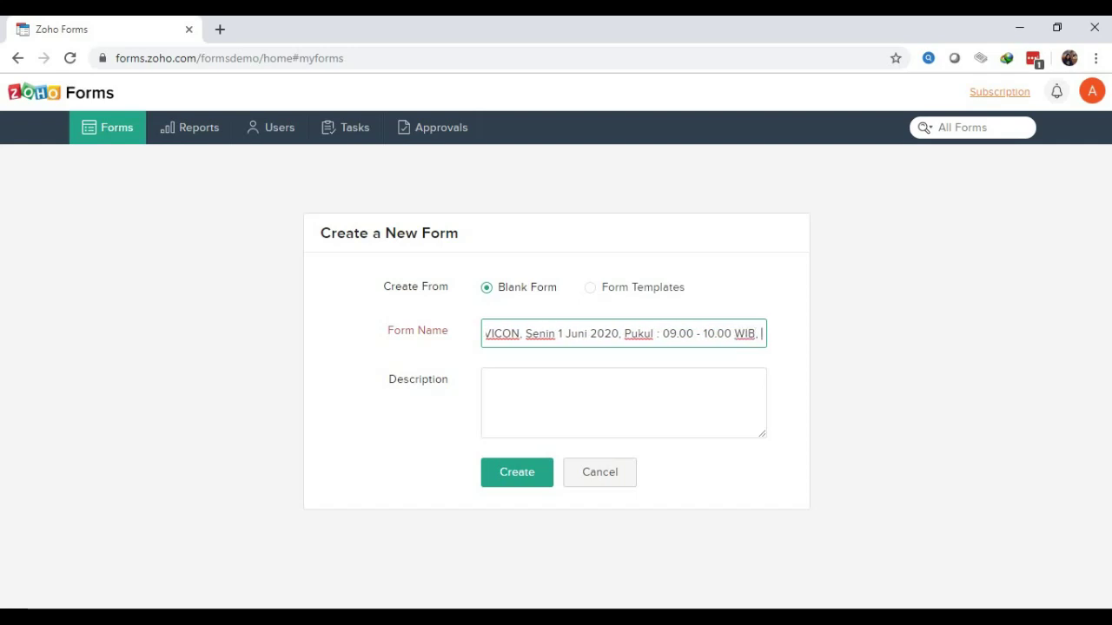
{"action": "left_click", "coordinate": [487, 380]}
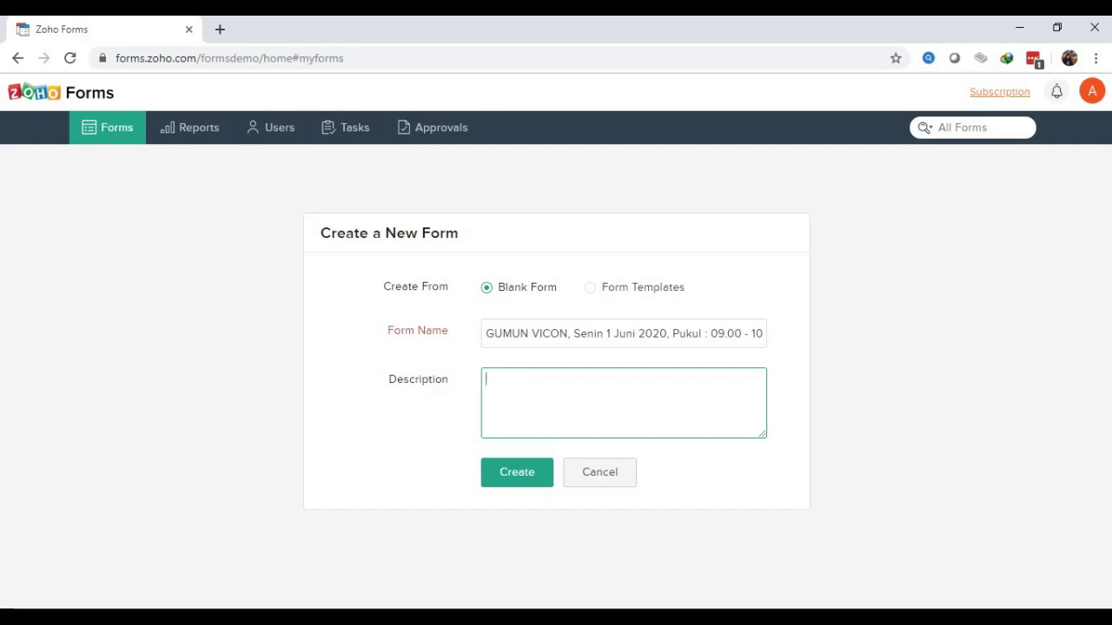
Write the description lines 'Hari, Tanggal : Senin, 1 Juni 2020', 'Pukul : 09.00 - 10.00 WIB', host, moderator, presenter
{"action": "type", "text": "Hari, Tanggal : Senin, 1 Juni 2020"}
{"action": "key", "text": "Return"}
{"action": "type", "text": "Pukul : 09.00 "}
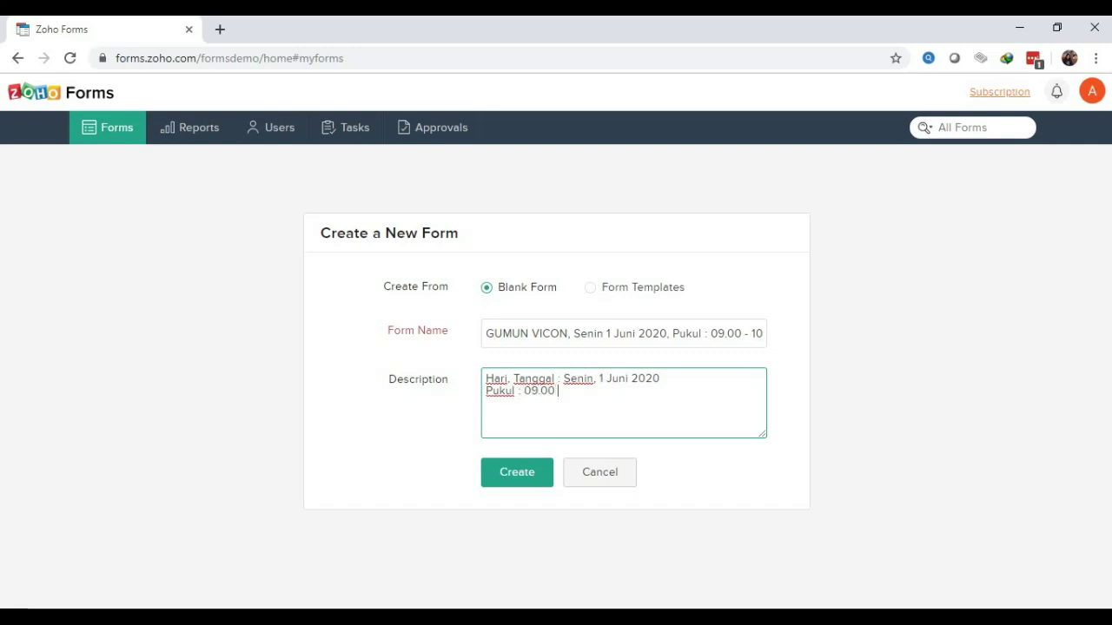
{"action": "type", "text": "- 10.00 WIB"}
{"action": "key", "text": "Return"}
{"action": "type", "text": "Host"}
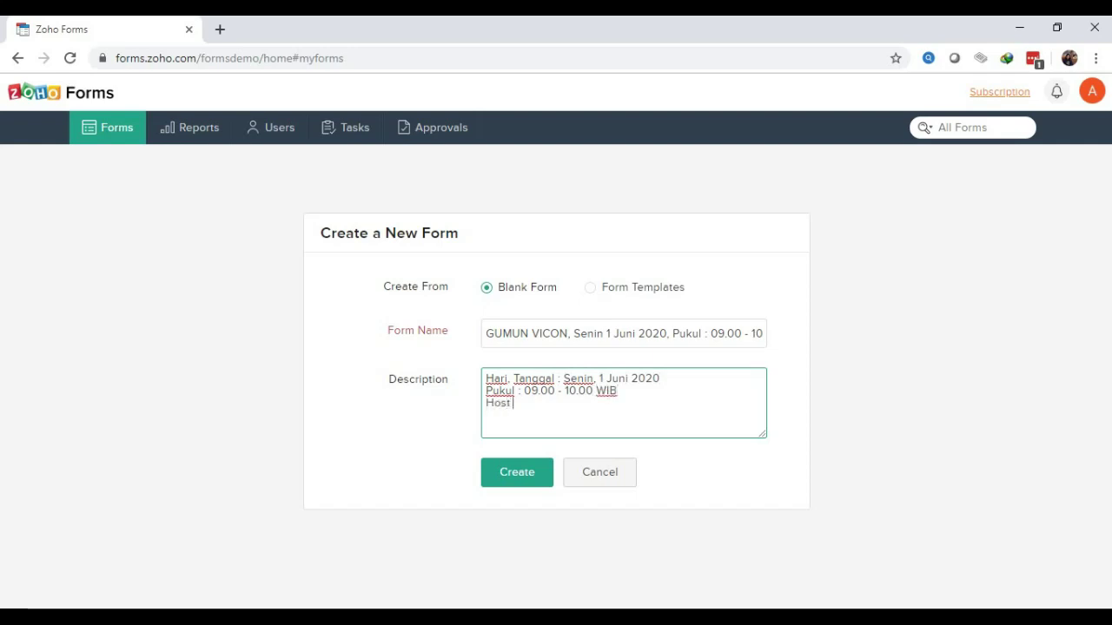
{"action": "type", "text": " : x"}
{"action": "key", "text": "BackSpace"}
{"action": "type", "text": "Ana"}
{"action": "key", "text": "Return"}
{"action": "type", "text": "Moderator : Beta"}
{"action": "key", "text": "Return"}
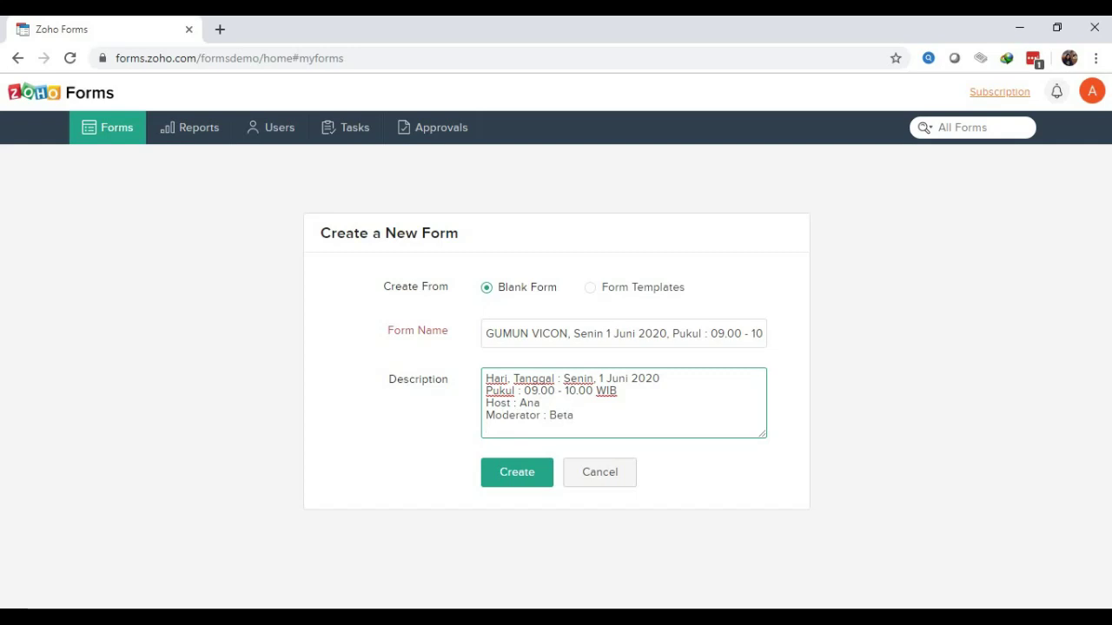
{"action": "type", "text": "Presenter : Caca"}
Review the form name and create the form
{"action": "left_click", "coordinate": [601, 333]}
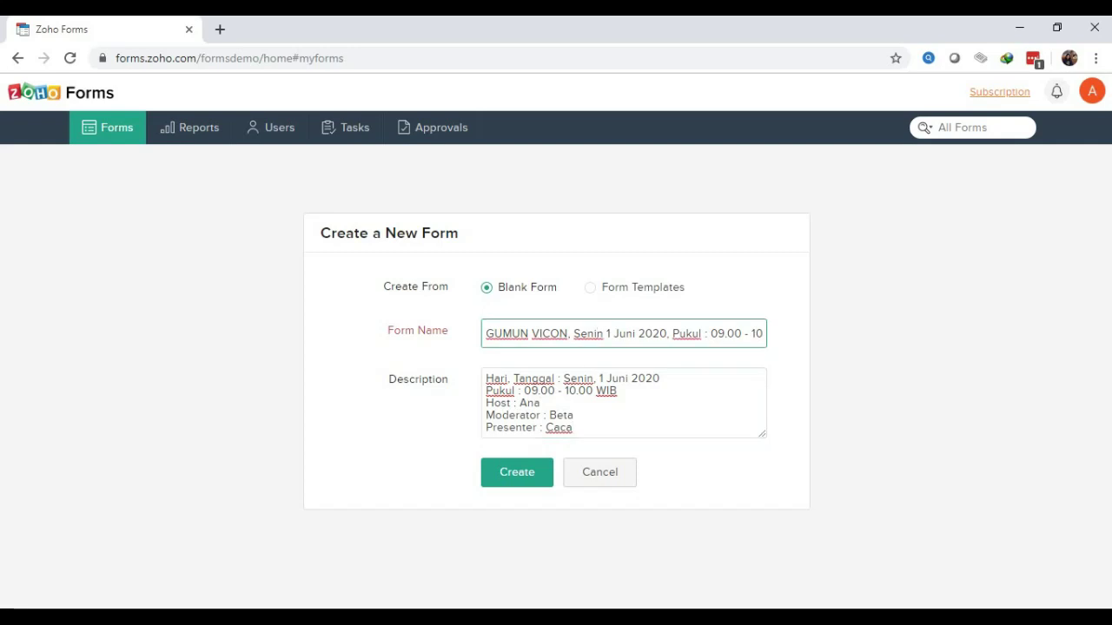
{"action": "key", "text": "Right"}
{"action": "key", "text": "Right"}
{"action": "key", "text": "Right"}
{"action": "key", "text": "Right"}
{"action": "key", "text": "Right"}
{"action": "key", "text": "Right"}
{"action": "key", "text": "Right"}
{"action": "key", "text": "Right"}
{"action": "key", "text": "Right"}
{"action": "key", "text": "Right"}
{"action": "key", "text": "Right"}
{"action": "key", "text": "Right"}
{"action": "key", "text": "Right"}
{"action": "key", "text": "Right"}
{"action": "key", "text": "Right"}
{"action": "key", "text": "Right"}
{"action": "key", "text": "Right"}
{"action": "key", "text": "Right"}
{"action": "key", "text": "Right"}
{"action": "key", "text": "Right"}
{"action": "key", "text": "Right"}
{"action": "key", "text": "Right"}
{"action": "key", "text": "Right"}
{"action": "key", "text": "Right"}
{"action": "key", "text": "Right"}
{"action": "key", "text": "Right"}
{"action": "key", "text": "Right"}
{"action": "key", "text": "Right"}
{"action": "key", "text": "Right"}
{"action": "key", "text": "Right"}
{"action": "key", "text": "Right"}
{"action": "key", "text": "Right"}
{"action": "key", "text": "Right"}
{"action": "key", "text": "Right"}
{"action": "key", "text": "Right"}
{"action": "key", "text": "Right"}
{"action": "key", "text": "Right"}
{"action": "key", "text": "Right"}
{"action": "key", "text": "Right"}
{"action": "key", "text": "Right"}
{"action": "key", "text": "Right"}
{"action": "key", "text": "Right"}
{"action": "key", "text": "Right"}
{"action": "key", "text": "Right"}
{"action": "key", "text": "Right"}
{"action": "key", "text": "Right"}
{"action": "key", "text": "Right"}
{"action": "key", "text": "Right"}
{"action": "key", "text": "Right"}
{"action": "key", "text": "Right"}
{"action": "key", "text": "Right"}
{"action": "key", "text": "Right"}
{"action": "key", "text": "Right"}
{"action": "key", "text": "Right"}
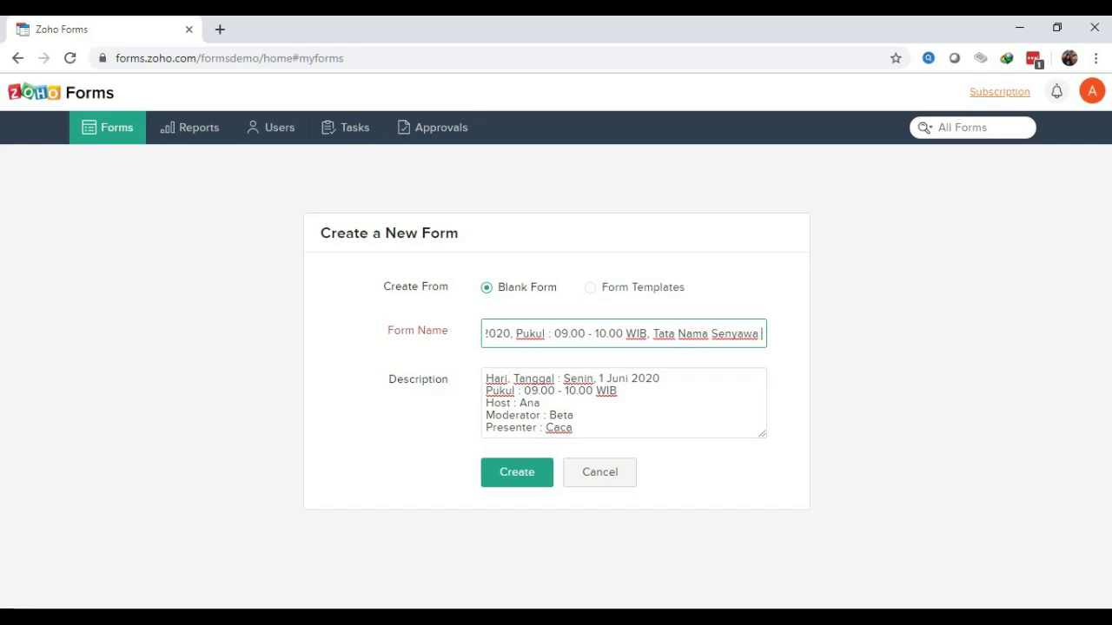
{"action": "key", "text": "Right"}
{"action": "key", "text": "Right"}
{"action": "key", "text": "Right"}
{"action": "key", "text": "Right"}
{"action": "key", "text": "Right"}
{"action": "key", "text": "Right"}
{"action": "key", "text": "Right"}
{"action": "key", "text": "Right"}
{"action": "key", "text": "Right"}
{"action": "key", "text": "Right"}
{"action": "key", "text": "Right"}
{"action": "key", "text": "Right"}
{"action": "key", "text": "Right"}
{"action": "key", "text": "Right"}
{"action": "key", "text": "Right"}
{"action": "key", "text": "Right"}
{"action": "key", "text": "Right"}
{"action": "key", "text": "Right"}
{"action": "key", "text": "Right"}
{"action": "key", "text": "Right"}
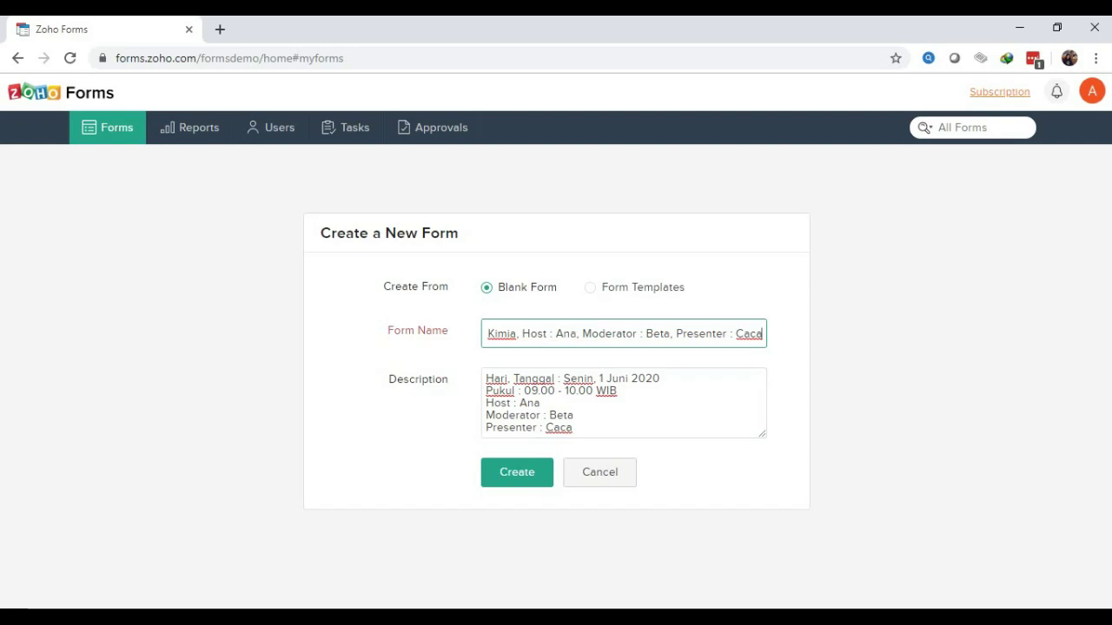
{"action": "key", "text": "Return"}
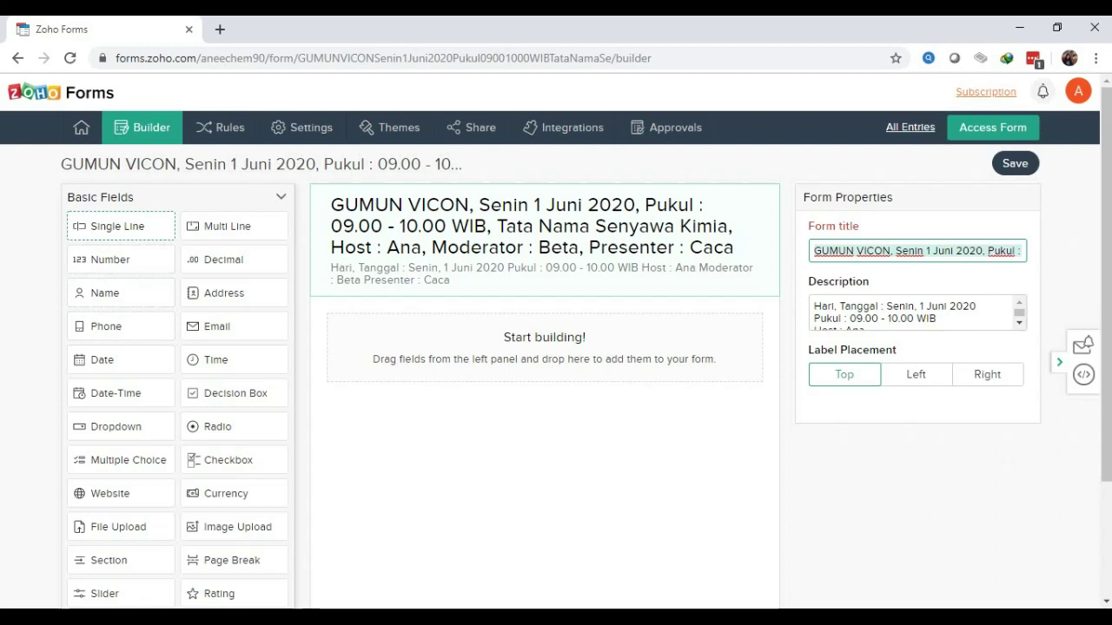
{"action": "left_click_drag", "start_coordinate": [121, 293], "coordinate": [422, 337]}
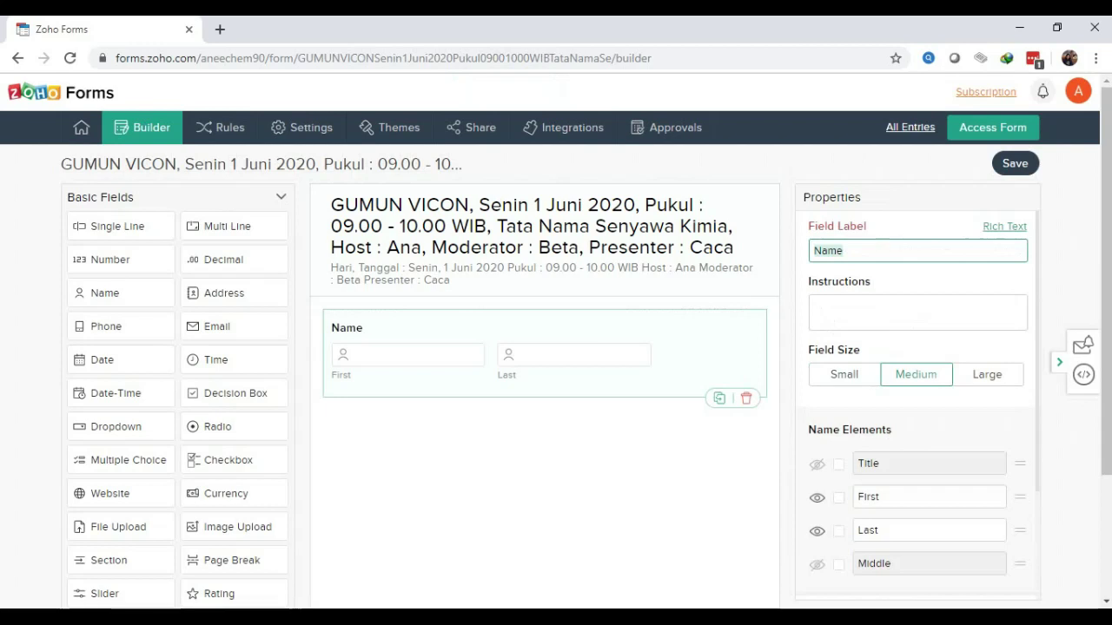
{"action": "left_click", "coordinate": [746, 399]}
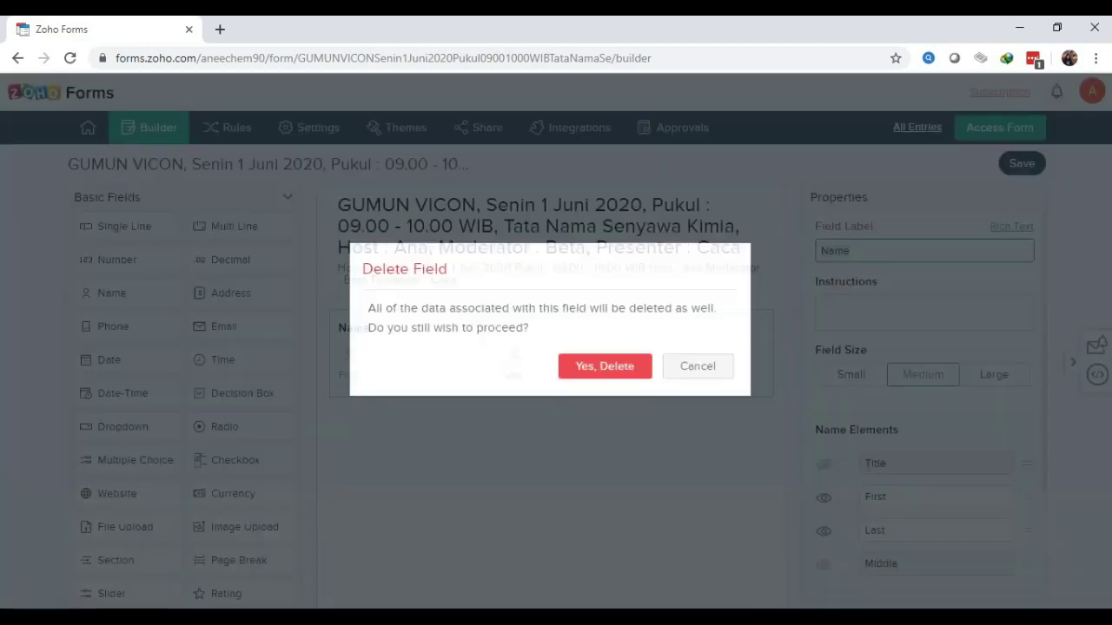
{"action": "key", "text": "Return"}
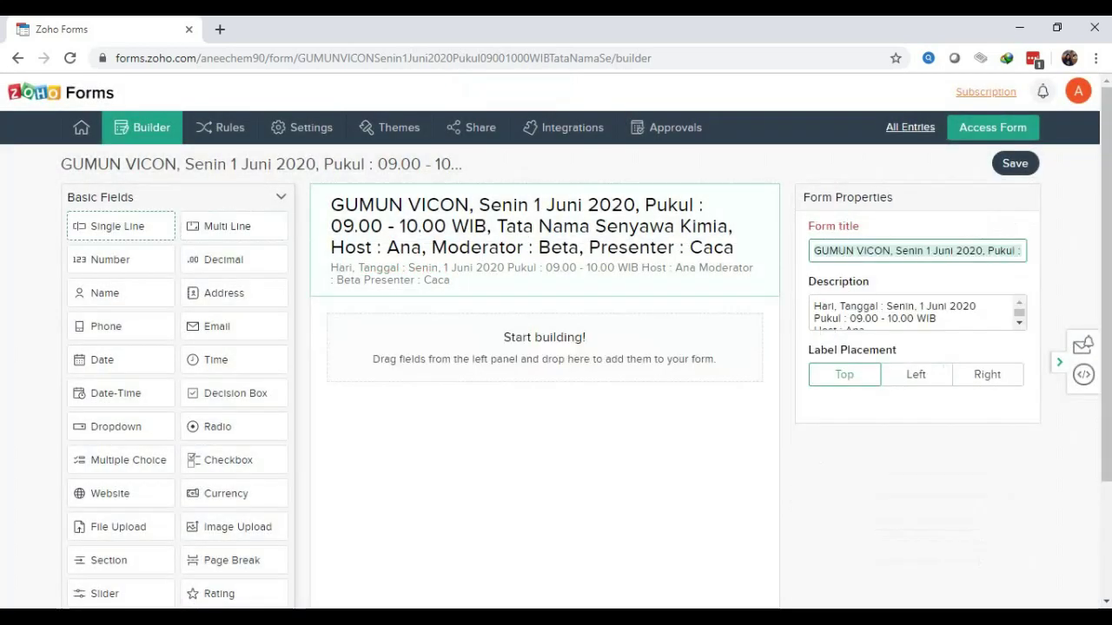
Add a Single Line field labelled 'Nama Lengkap' as the form's first field
{"action": "left_click_drag", "start_coordinate": [117, 226], "coordinate": [538, 339]}
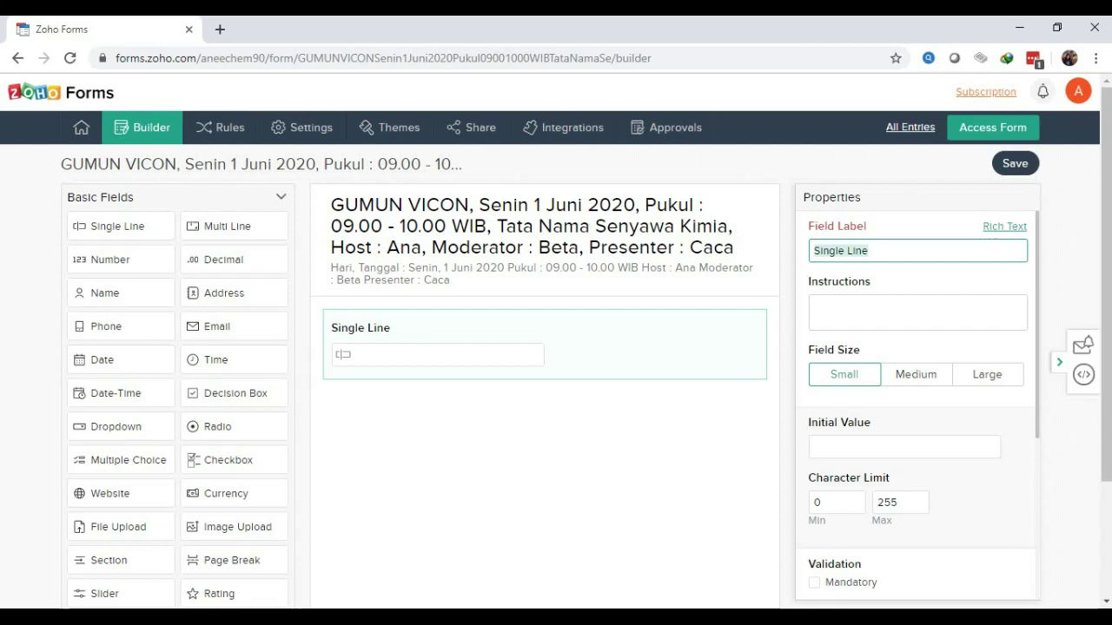
{"action": "key", "text": "BackSpace"}
{"action": "type", "text": "Na"}
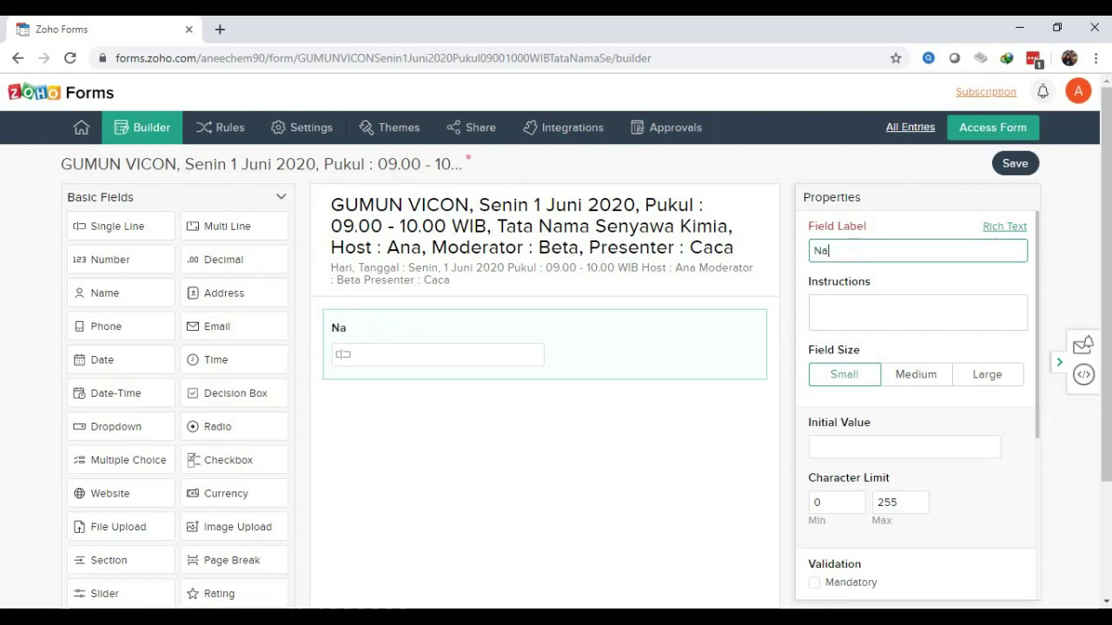
{"action": "type", "text": "ma Lengkap"}
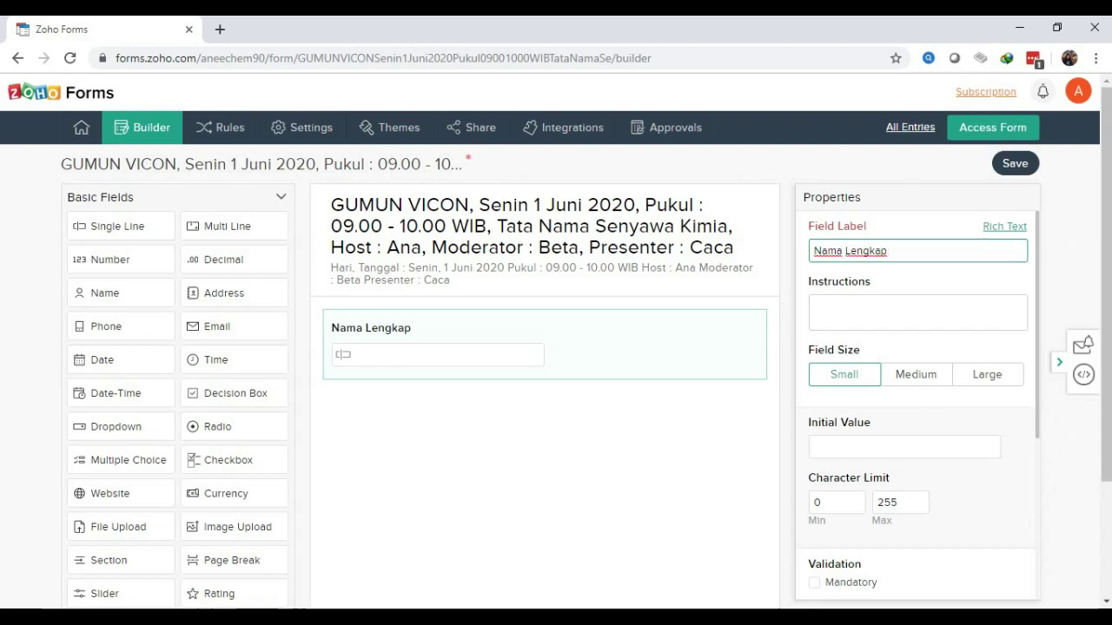
{"action": "left_click", "coordinate": [814, 304]}
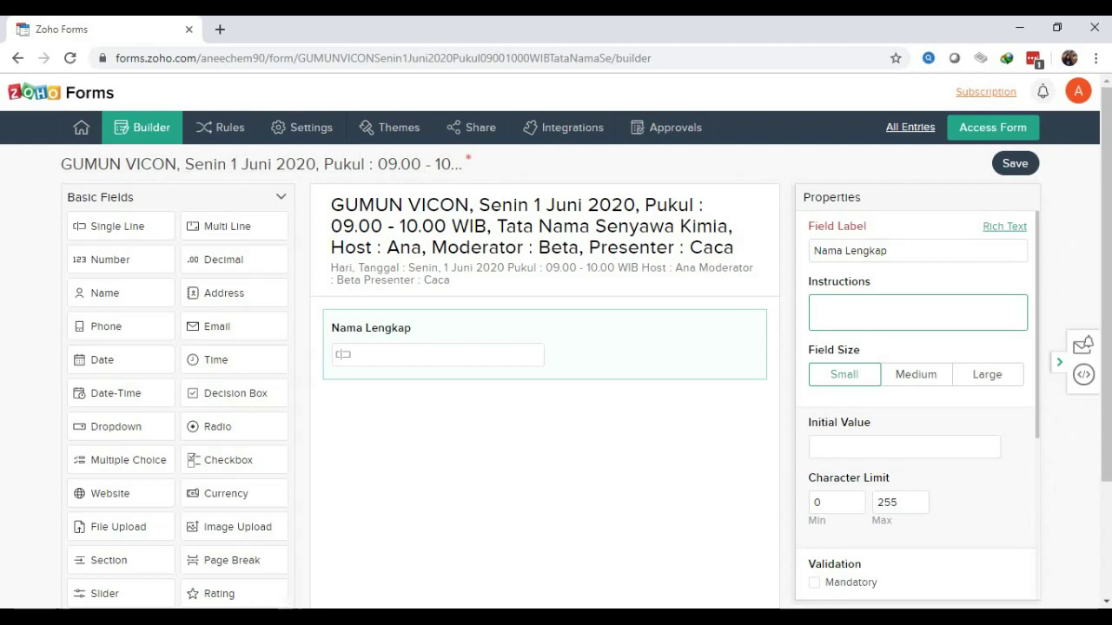
Enter 'cth : Dr. Abc. M.Pd.' as the Nama Lengkap field's instruction hint
{"action": "type", "text": "cth : "}
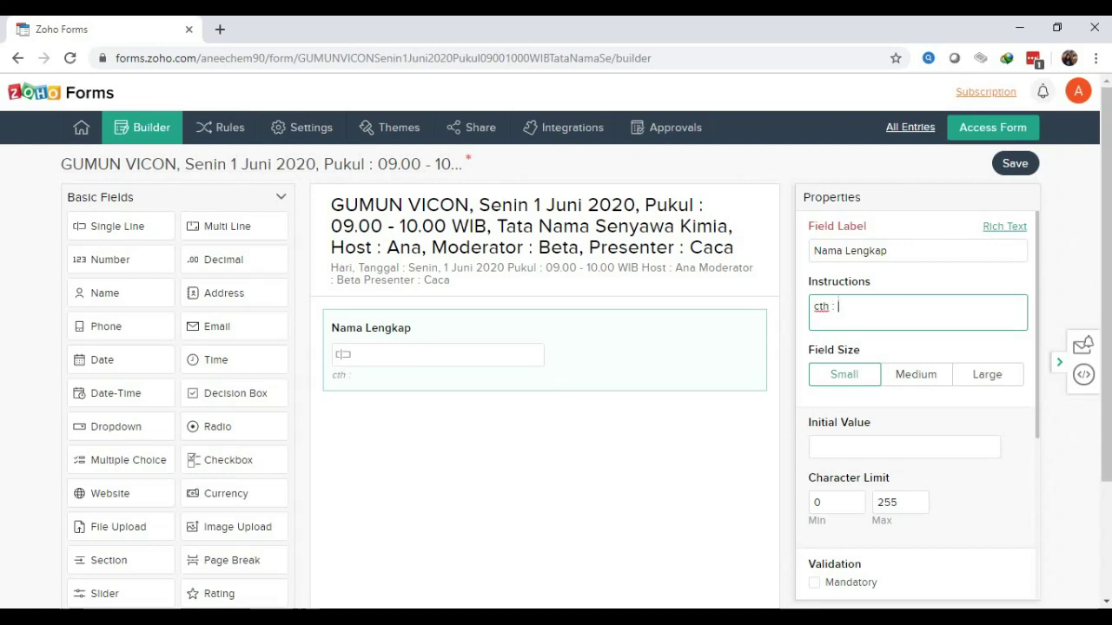
{"action": "type", "text": "Dt"}
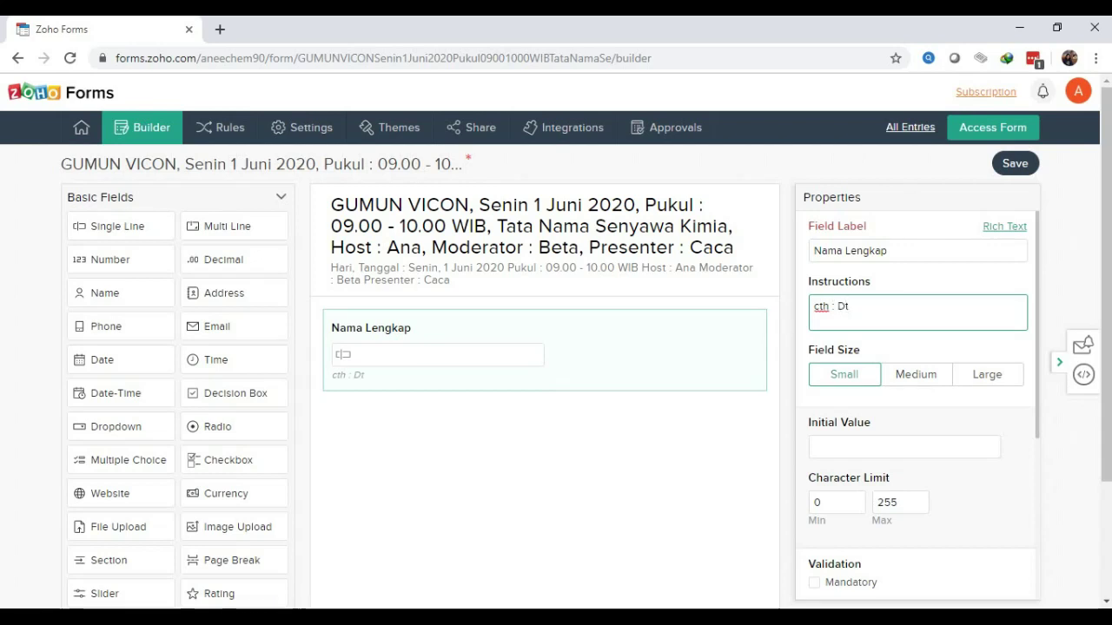
{"action": "key", "text": "BackSpace"}
{"action": "type", "text": "r"}
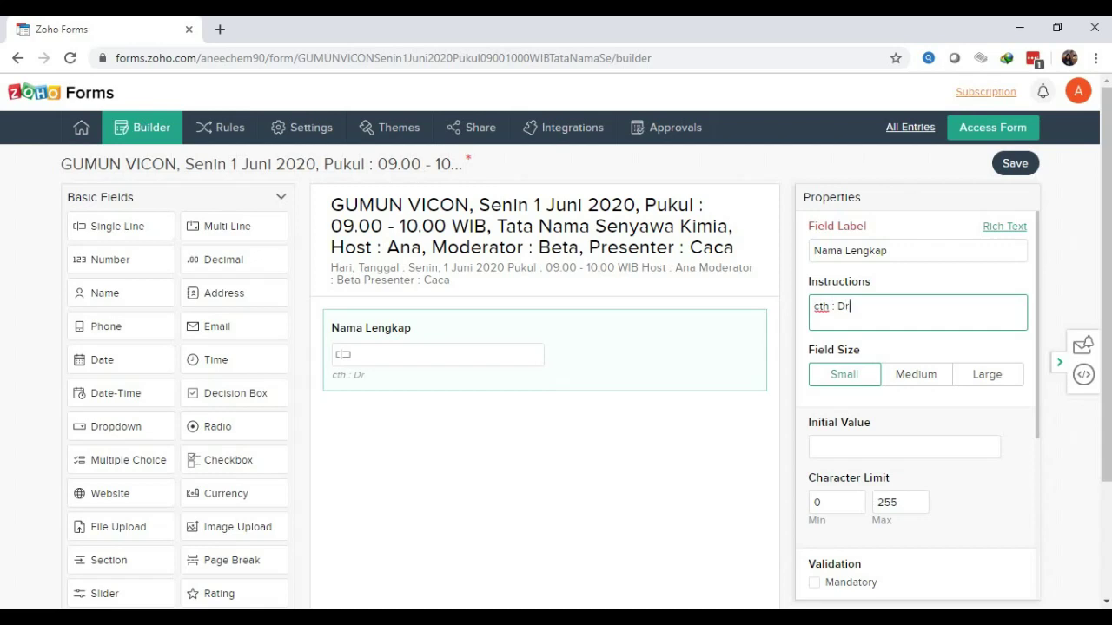
{"action": "type", "text": ". A"}
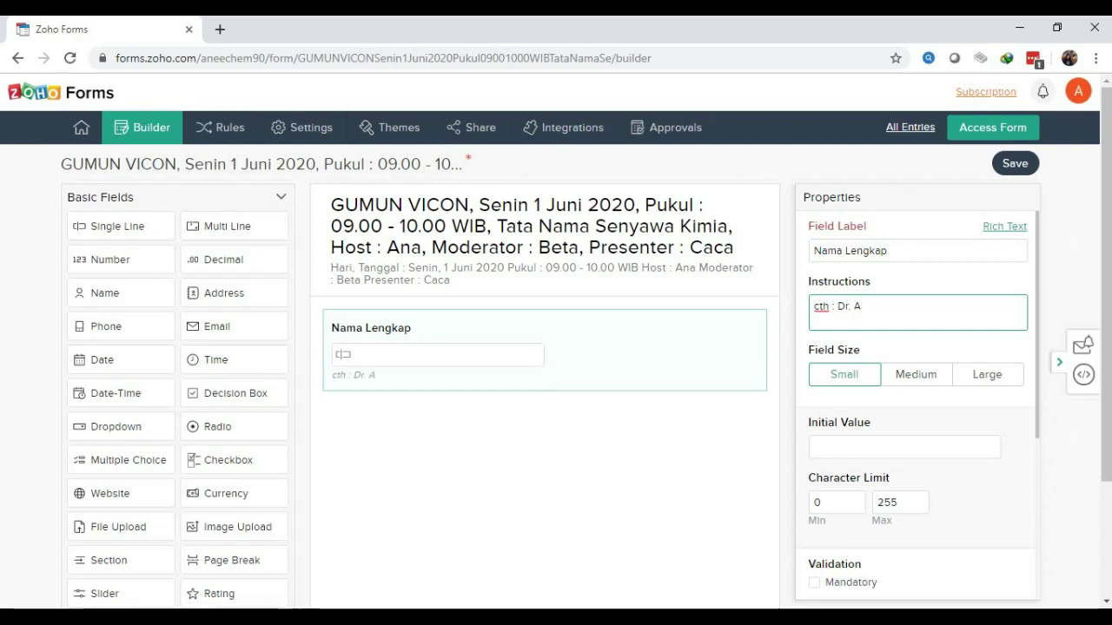
{"action": "type", "text": "bc. "}
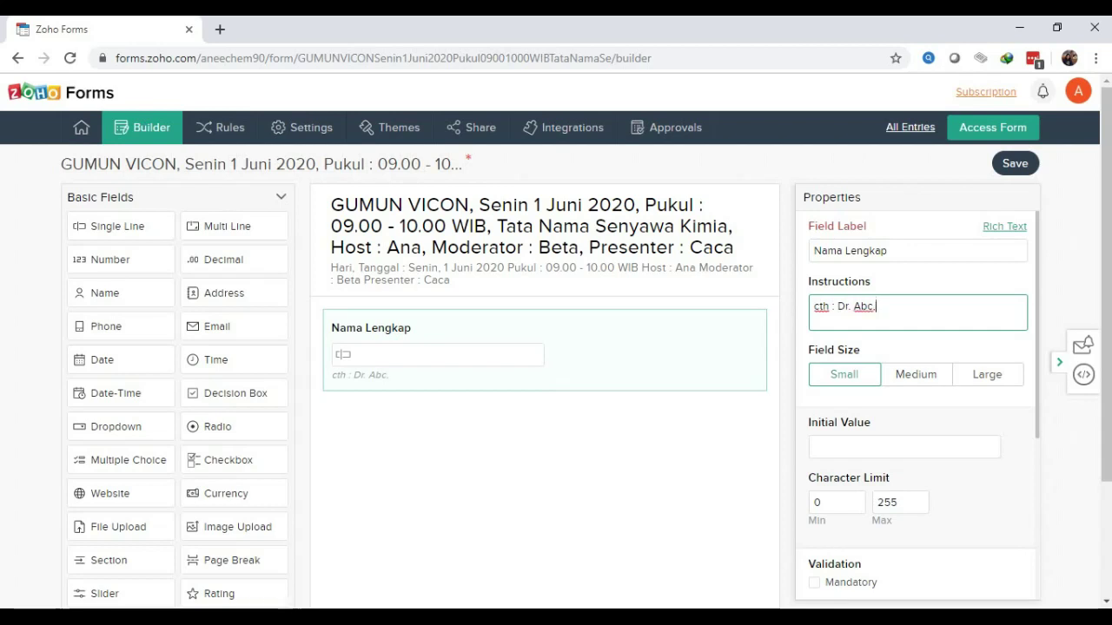
{"action": "type", "text": "M.P"}
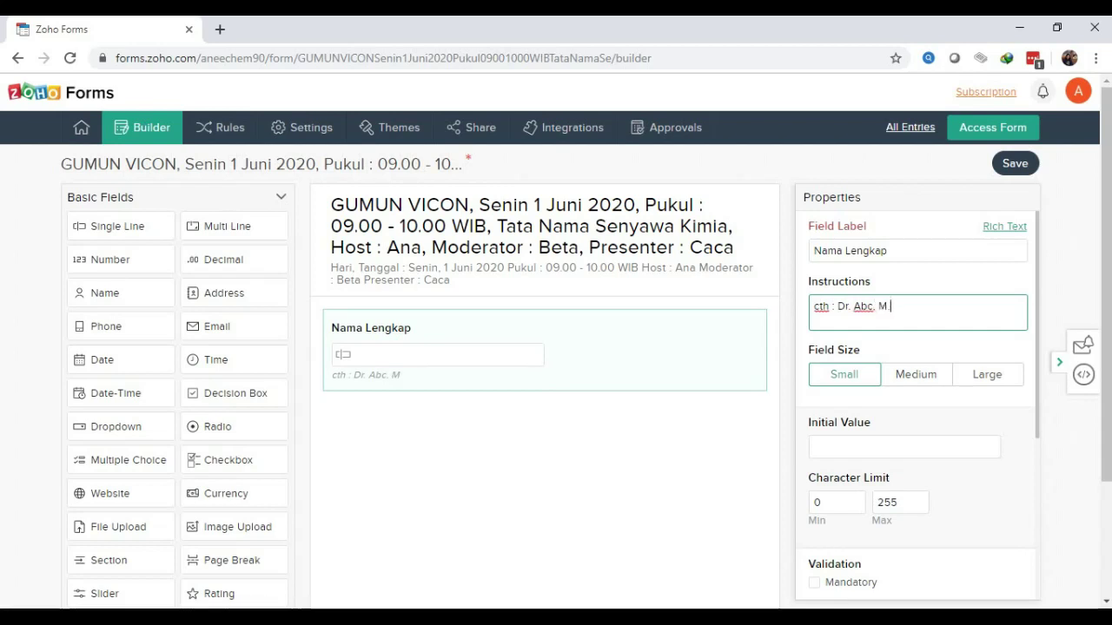
{"action": "type", "text": "d."}
{"action": "scroll", "coordinate": [917, 408], "scroll_direction": "down", "scroll_amount": 3}
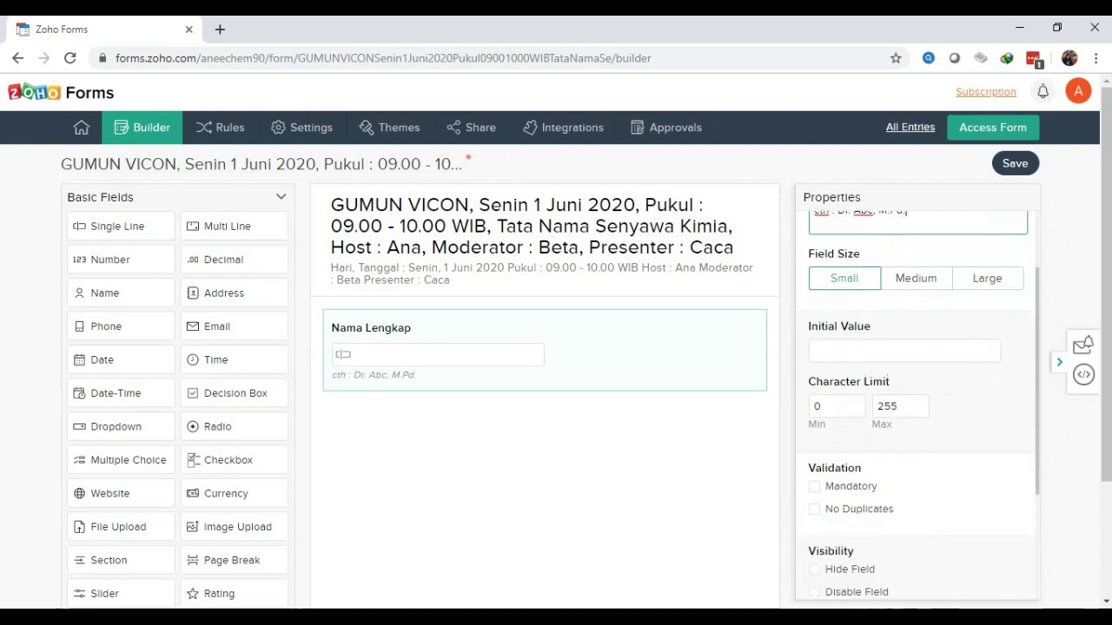
{"action": "scroll", "coordinate": [917, 408], "scroll_direction": "down", "scroll_amount": 2}
{"action": "scroll", "coordinate": [917, 409], "scroll_direction": "up", "scroll_amount": 1}
{"action": "scroll", "coordinate": [917, 408], "scroll_direction": "up", "scroll_amount": 4}
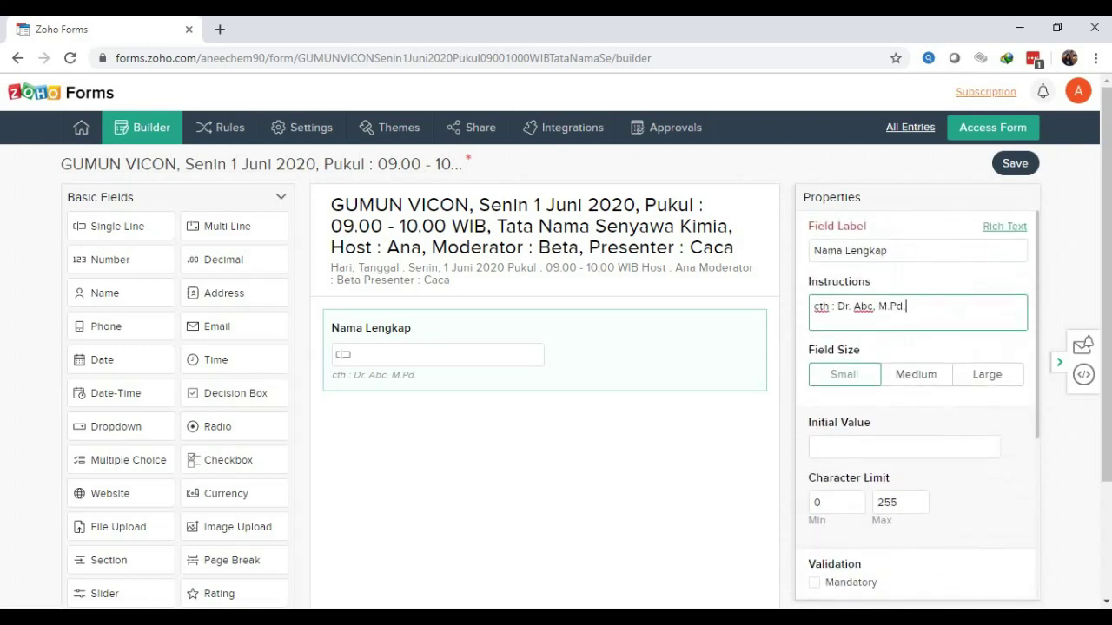
{"action": "scroll", "coordinate": [918, 406], "scroll_direction": "down", "scroll_amount": 4}
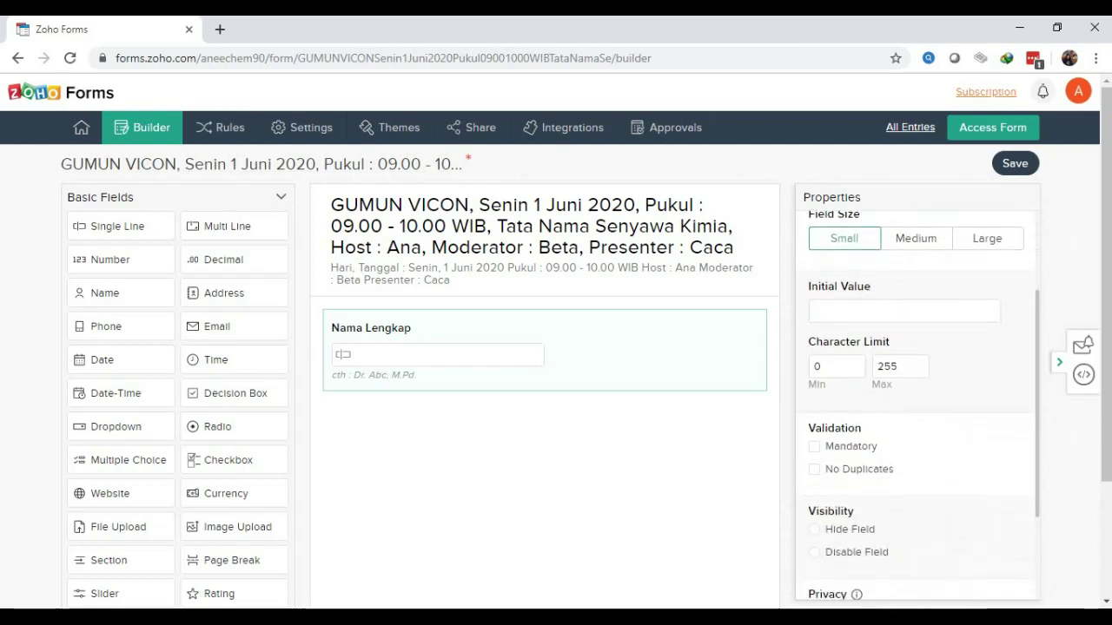
{"action": "scroll", "coordinate": [917, 406], "scroll_direction": "down", "scroll_amount": 2}
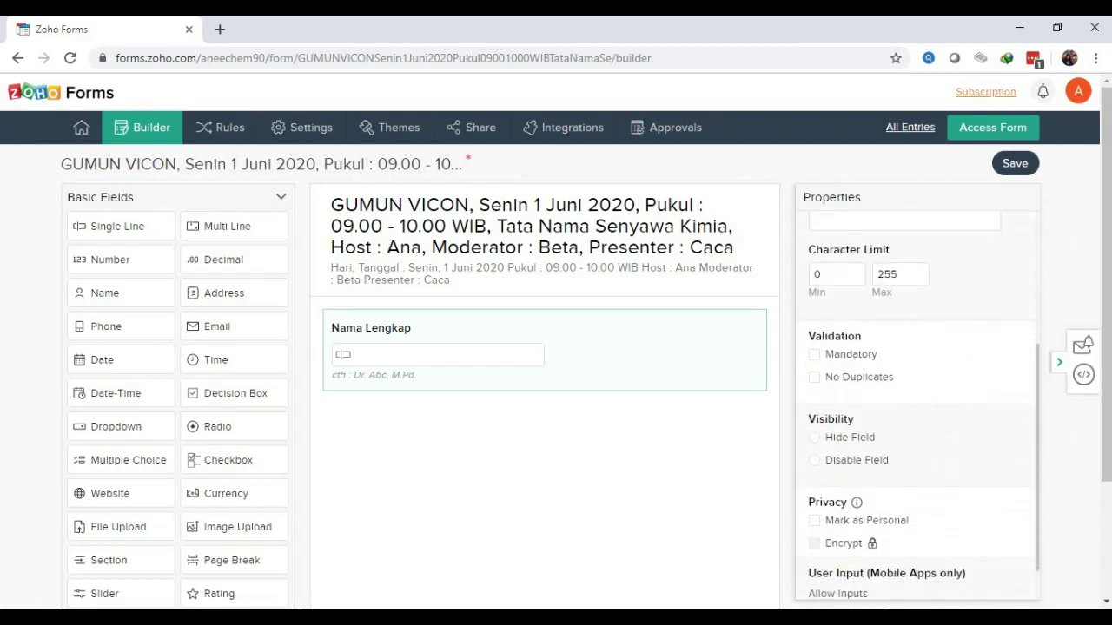
Make Nama Lengkap mandatory, leaving No Duplicates unticked
{"action": "left_click", "coordinate": [814, 354]}
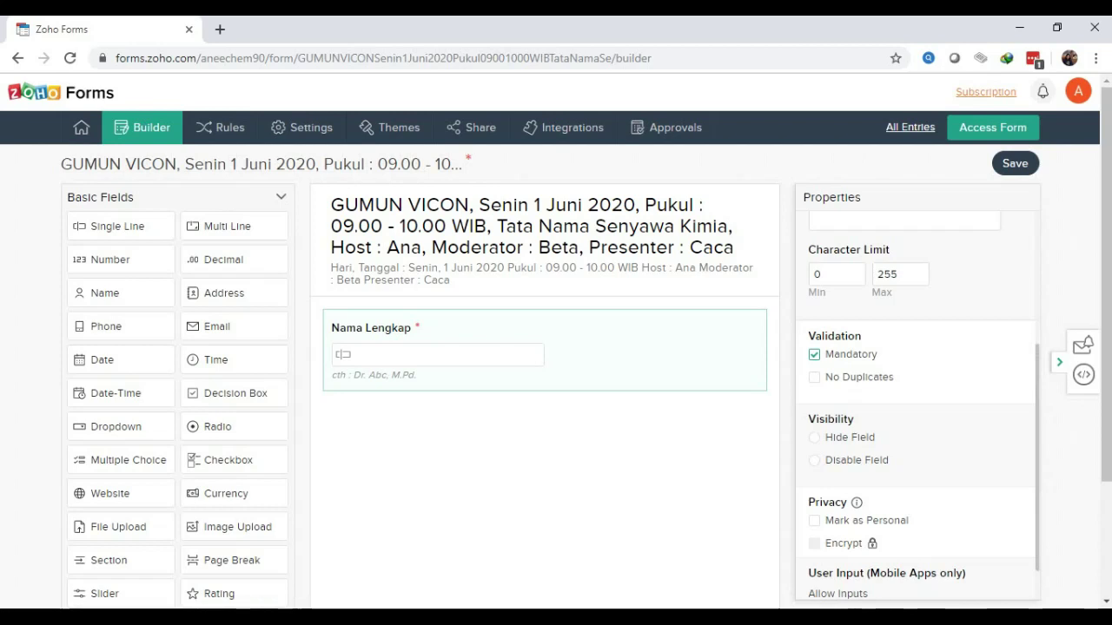
{"action": "left_click", "coordinate": [814, 377]}
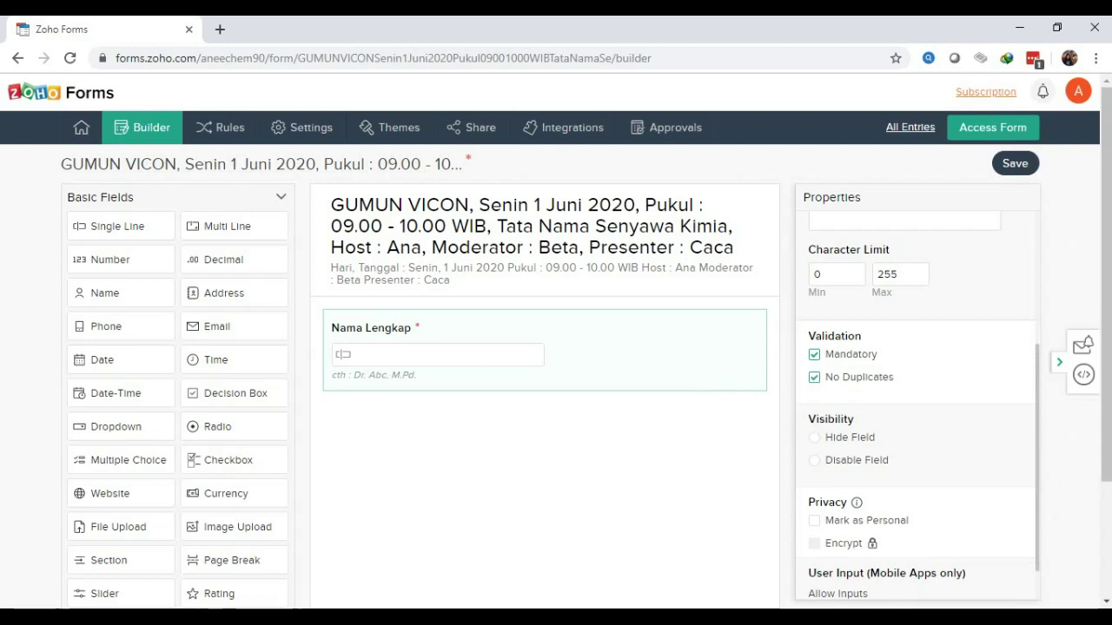
{"action": "left_click", "coordinate": [814, 377]}
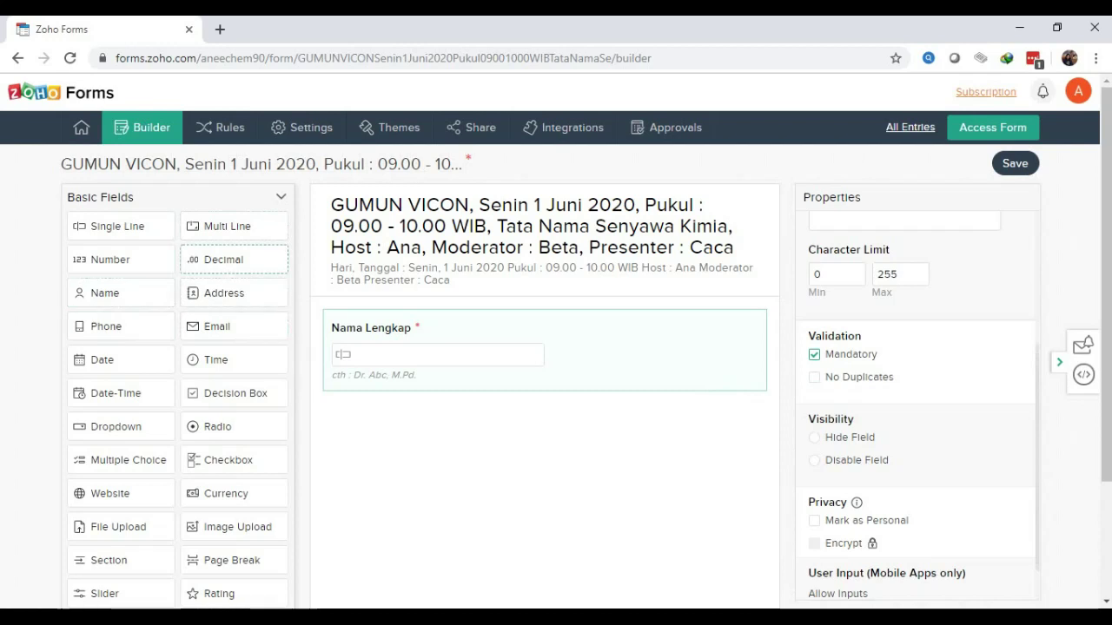
Add an Email field below Nama Lengkap, label it 'Email Aktif', and make it mandatory
{"action": "left_click_drag", "start_coordinate": [217, 327], "coordinate": [360, 416]}
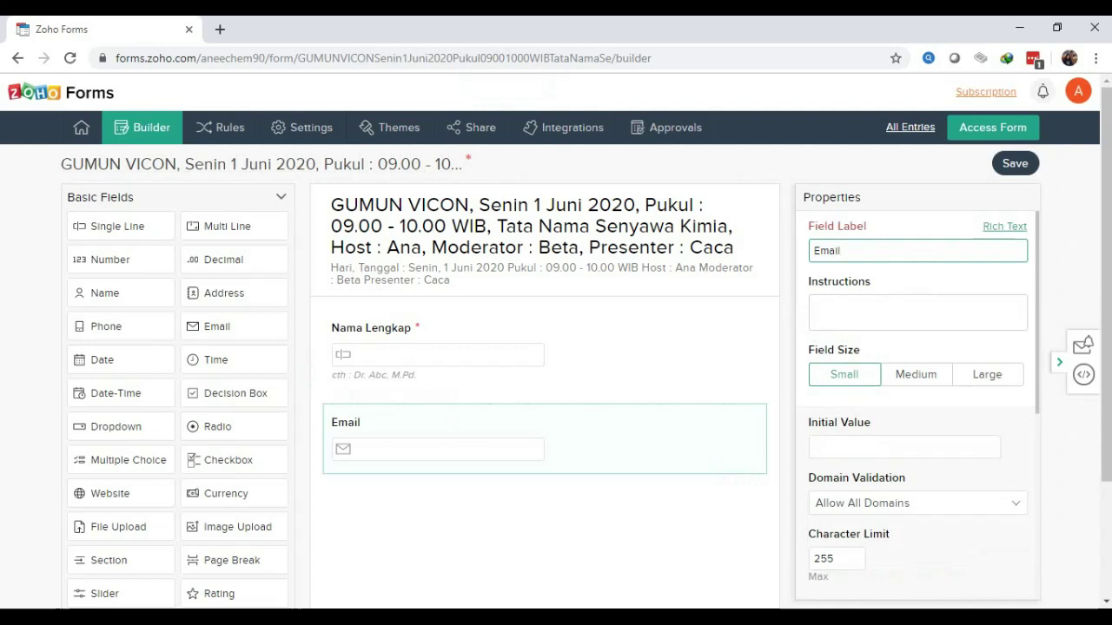
{"action": "type", "text": "Aktif"}
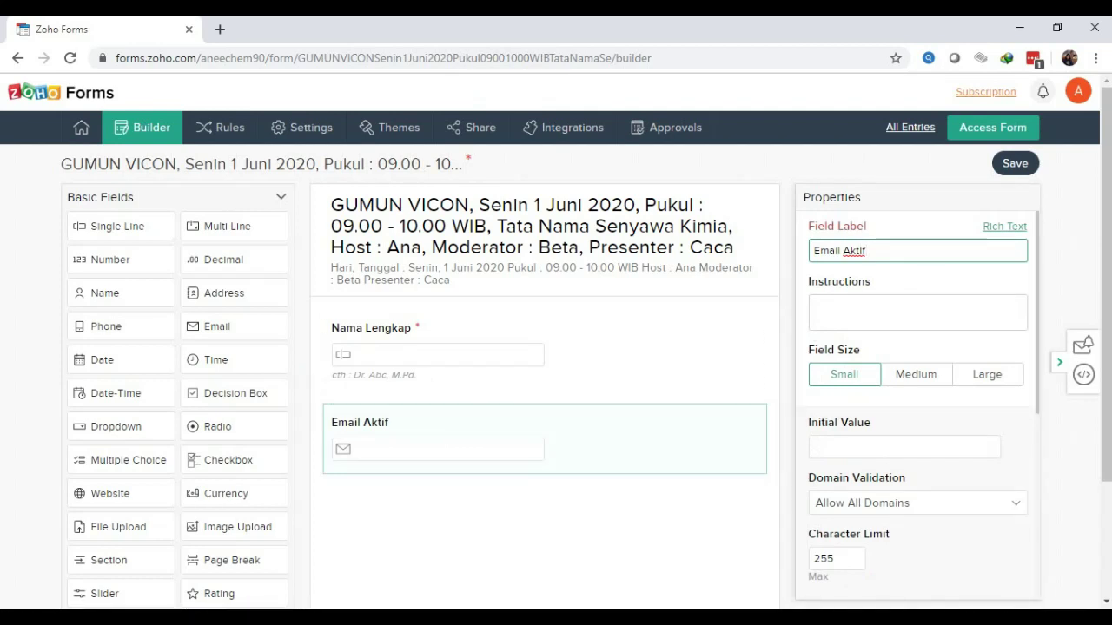
{"action": "scroll", "coordinate": [918, 399], "scroll_direction": "down", "scroll_amount": 3}
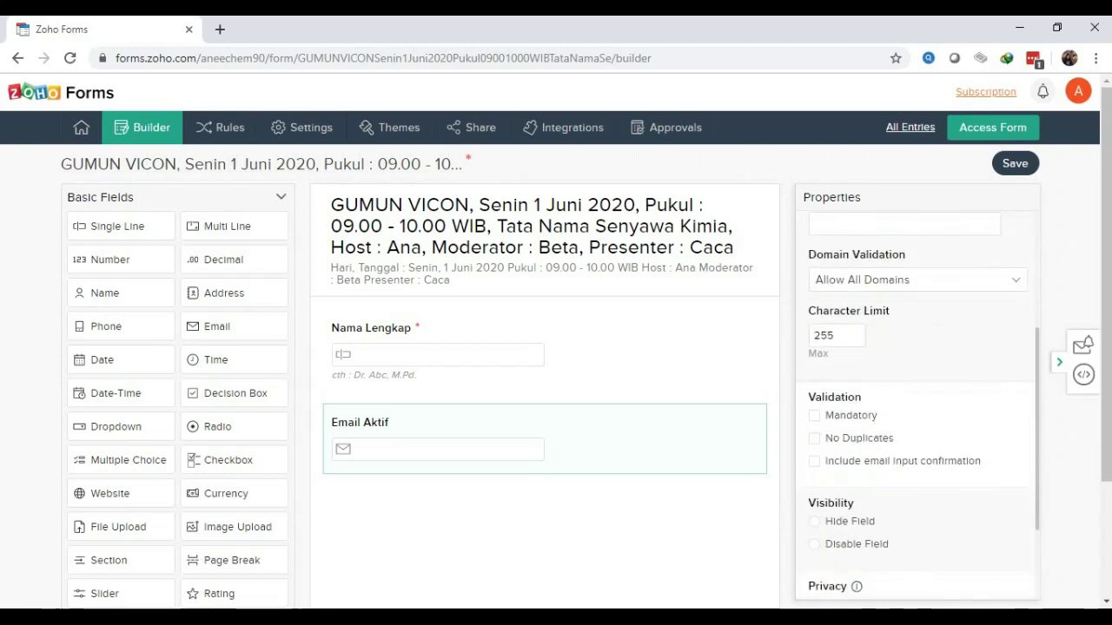
{"action": "left_click", "coordinate": [814, 415]}
{"action": "scroll", "coordinate": [916, 408], "scroll_direction": "down", "scroll_amount": 3}
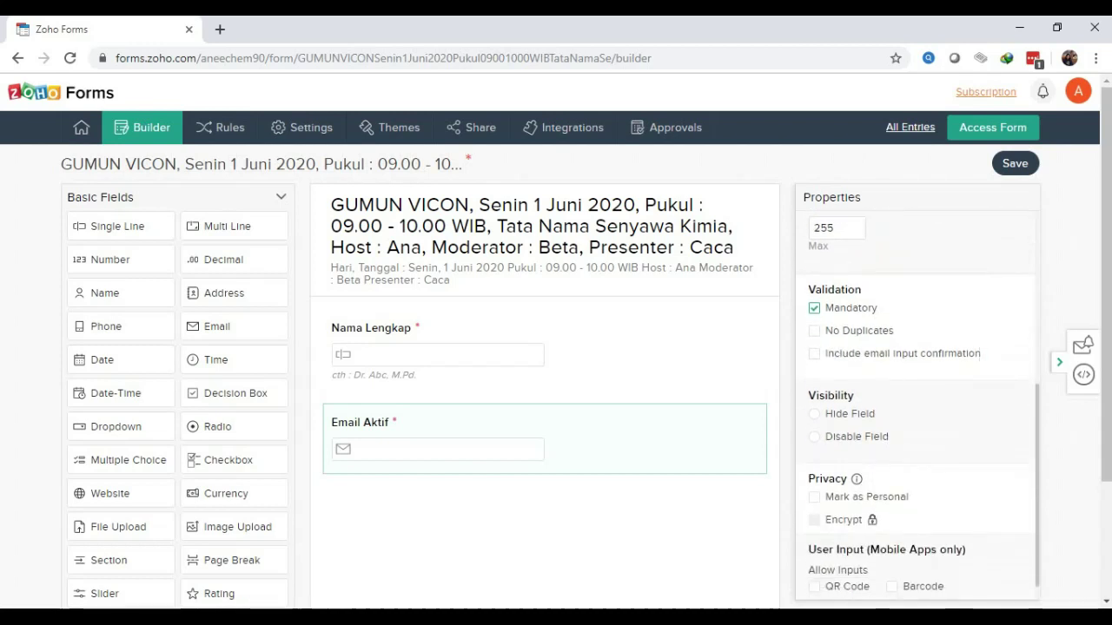
{"action": "scroll", "coordinate": [916, 404], "scroll_direction": "up", "scroll_amount": 6}
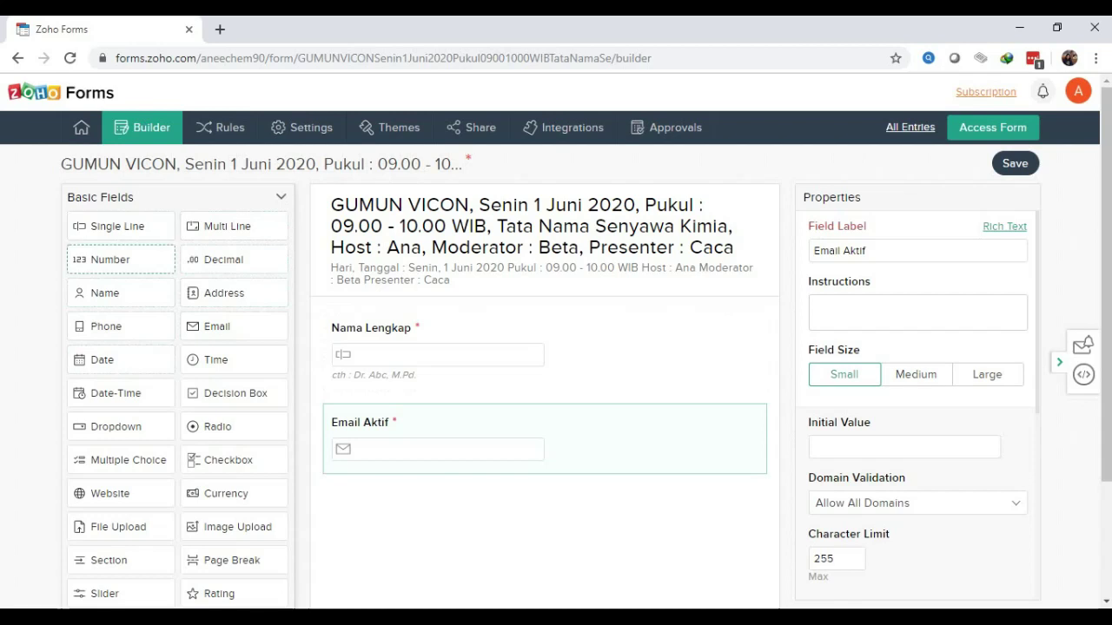
Drag a Phone field onto the form below Email Aktif
{"action": "left_click_drag", "start_coordinate": [106, 326], "coordinate": [369, 483]}
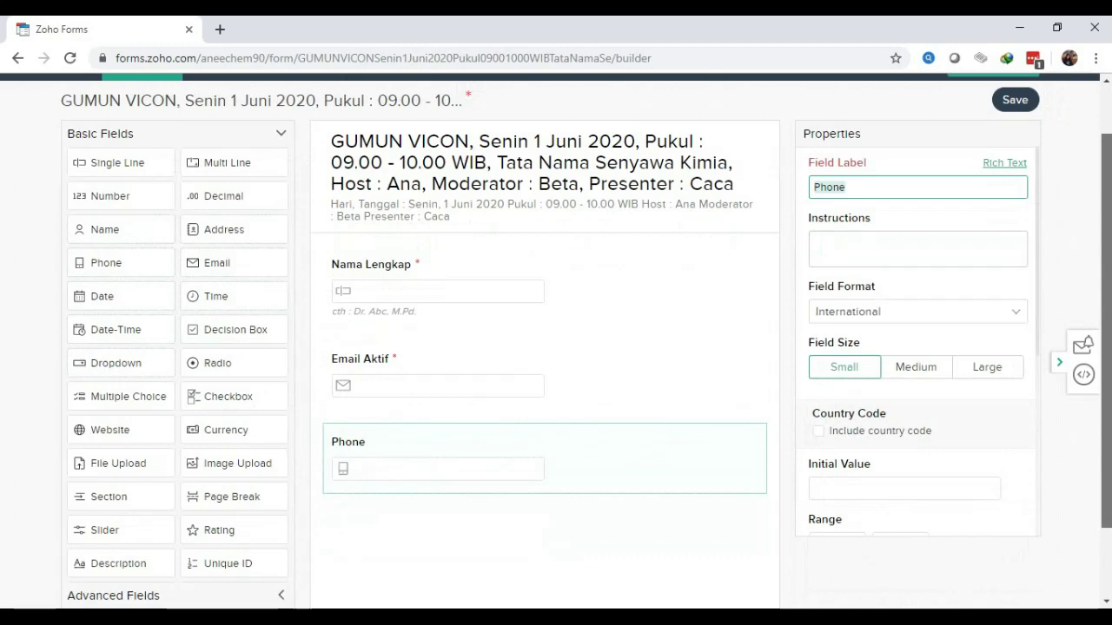
{"action": "left_click_drag", "start_coordinate": [1105, 330], "coordinate": [1105, 294]}
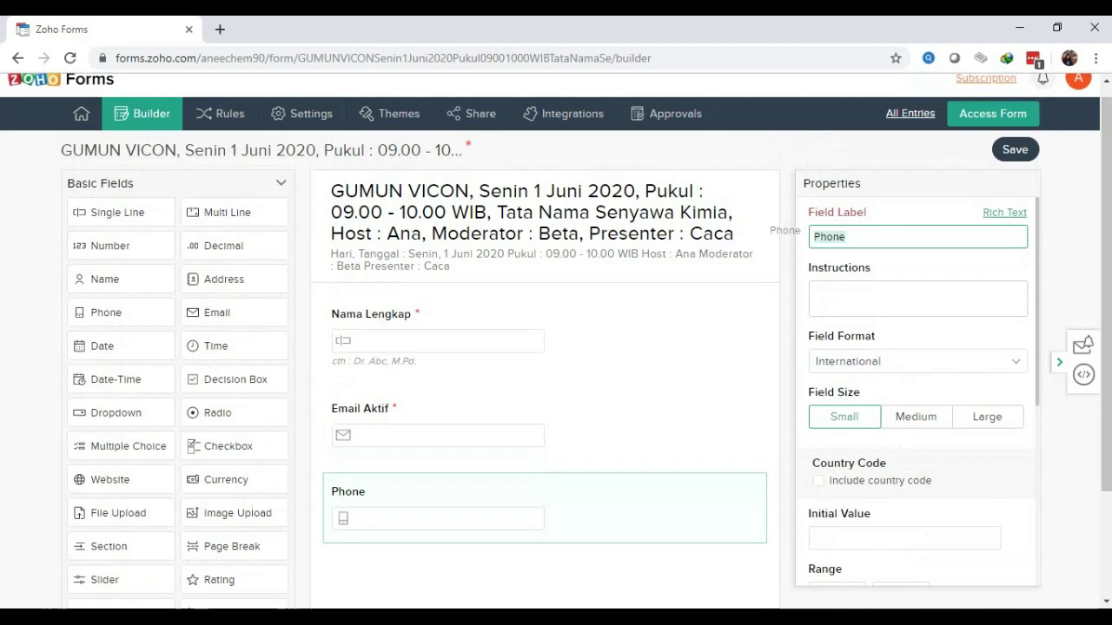
Change the phone field's label from 'Phone' to 'Nomor HP / WA Aktif'
{"action": "left_click", "coordinate": [845, 237]}
{"action": "left_click_drag", "start_coordinate": [846, 238], "coordinate": [820, 237]}
{"action": "type", "text": "Nom"}
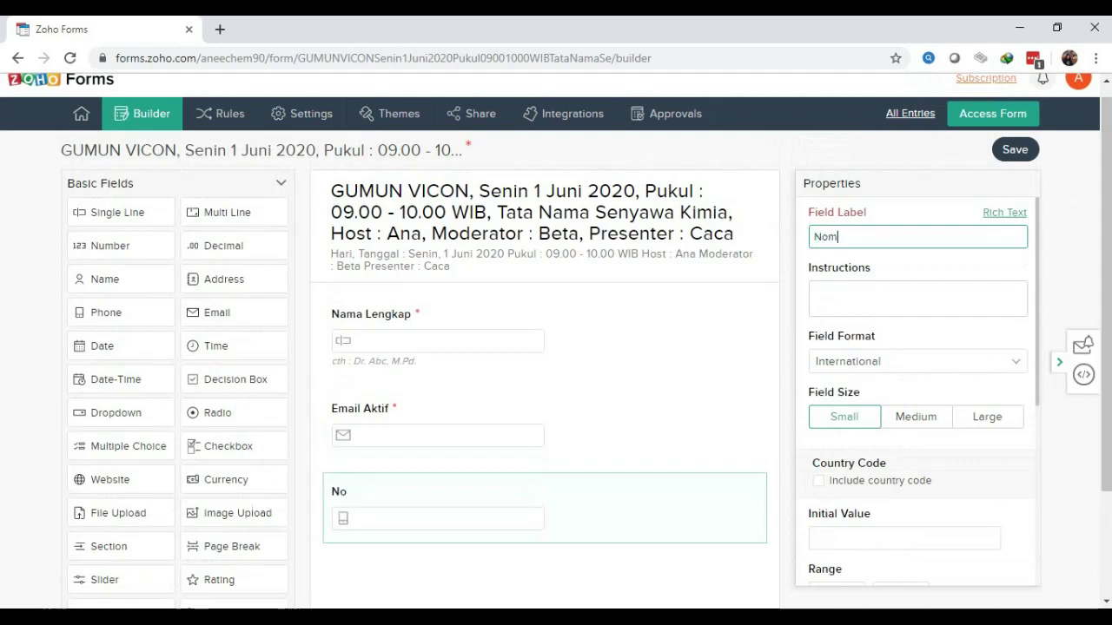
{"action": "type", "text": "or HP / WA A"}
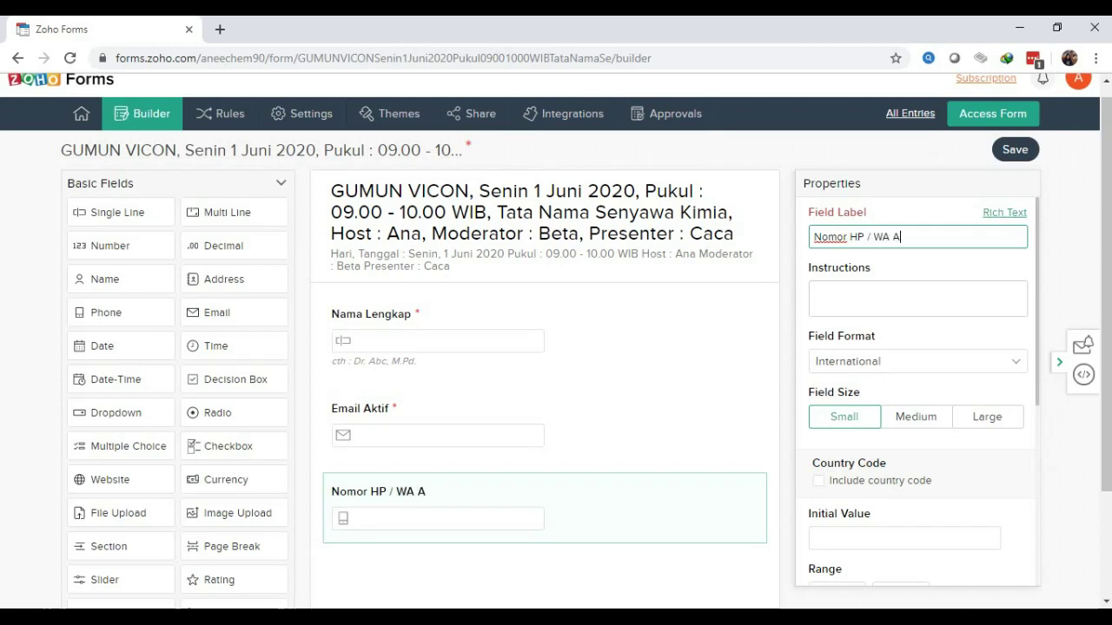
{"action": "type", "text": "ktif"}
{"action": "scroll", "coordinate": [921, 391], "scroll_direction": "down", "scroll_amount": 2}
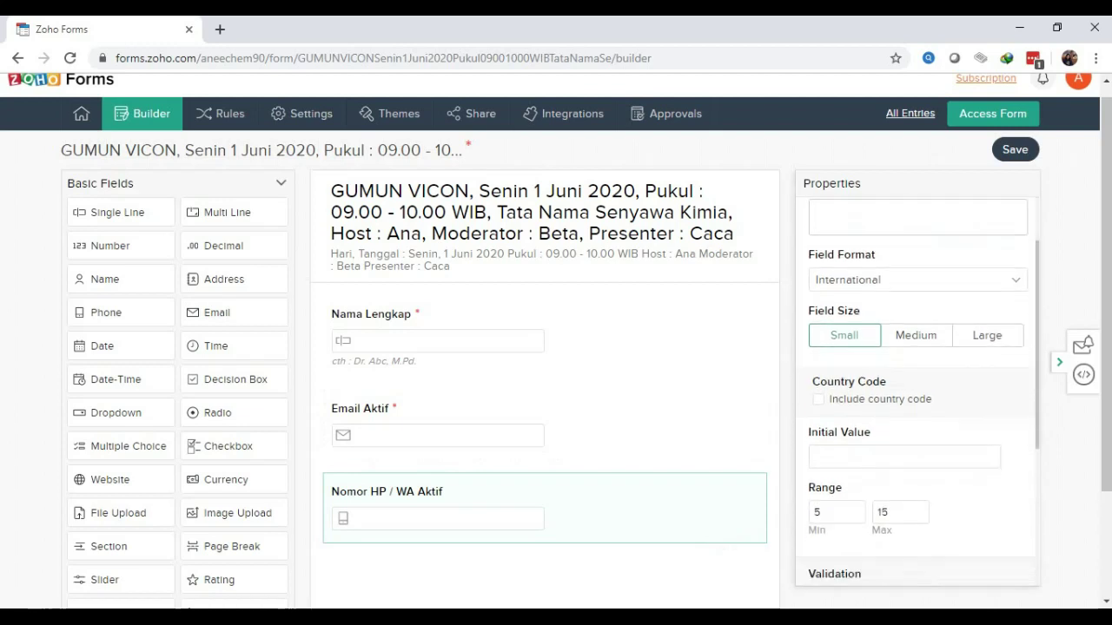
{"action": "scroll", "coordinate": [921, 391], "scroll_direction": "down", "scroll_amount": 1}
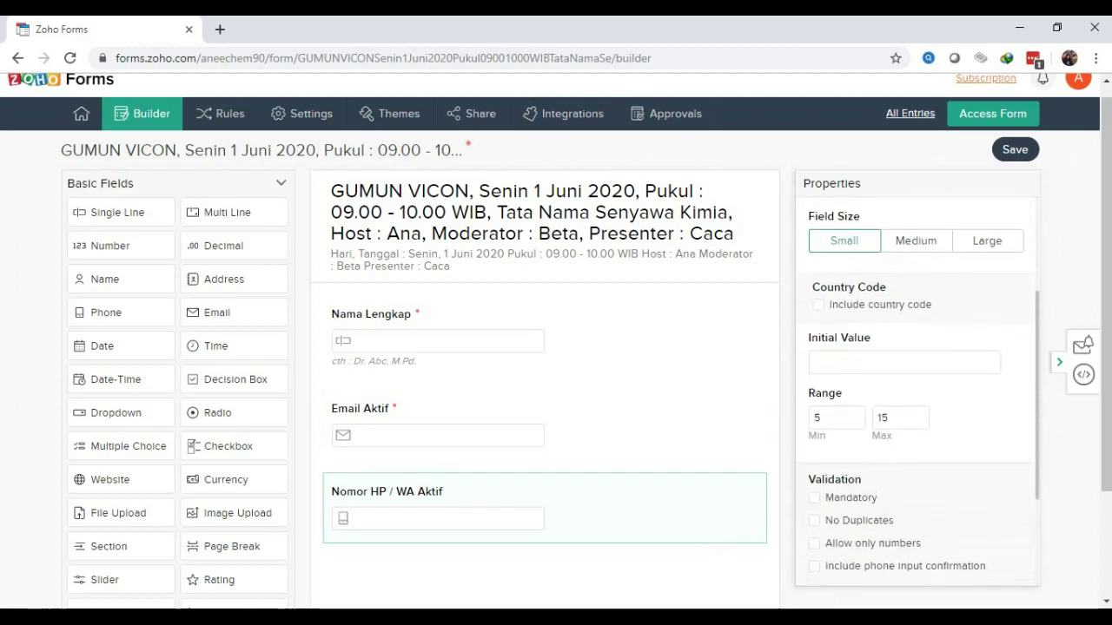
{"action": "left_click", "coordinate": [819, 305]}
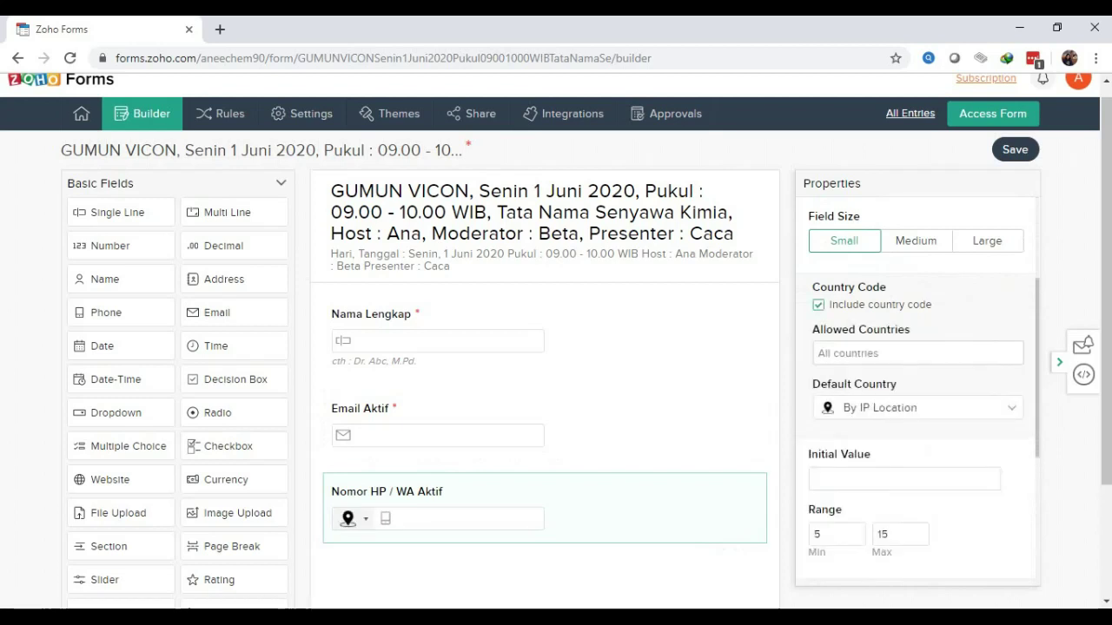
{"action": "scroll", "coordinate": [918, 390], "scroll_direction": "down", "scroll_amount": 1}
{"action": "left_click", "coordinate": [917, 319]}
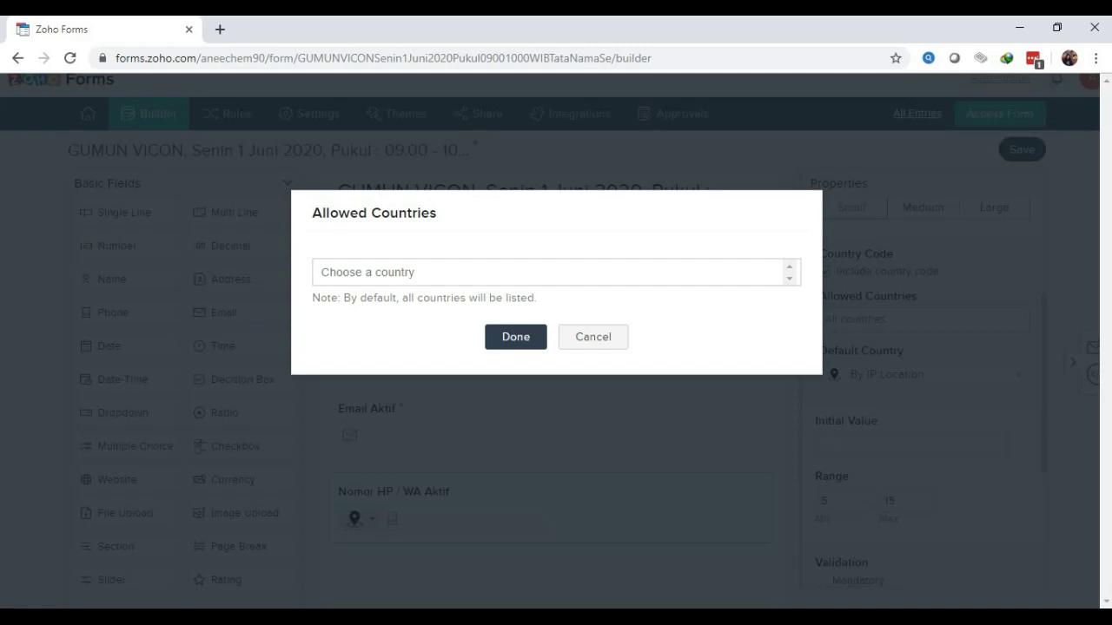
{"action": "key", "text": "Escape"}
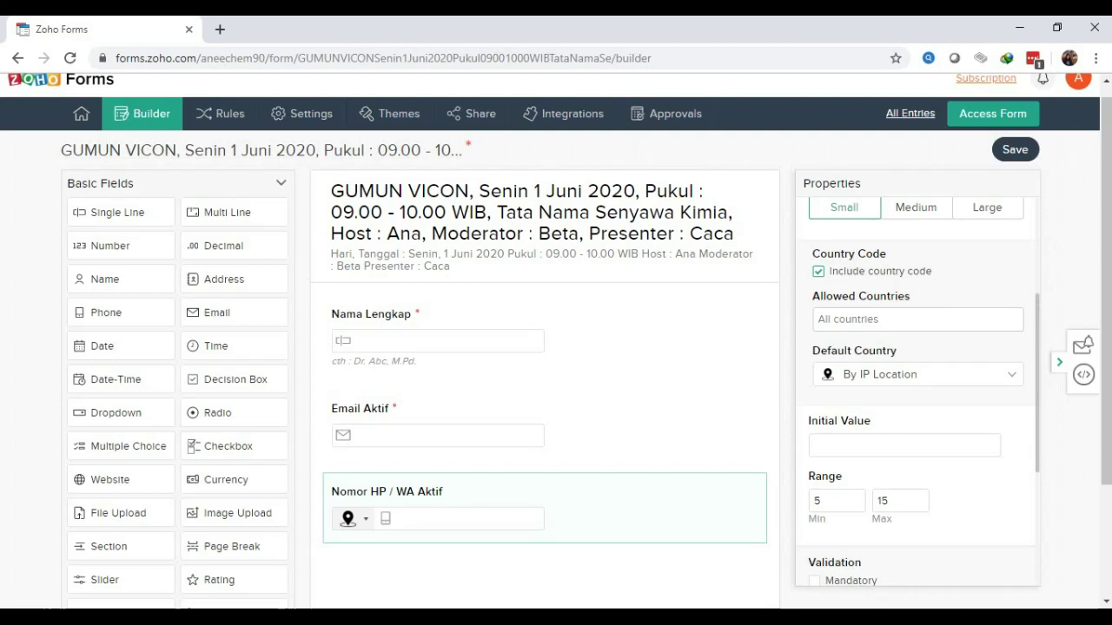
{"action": "scroll", "coordinate": [922, 391], "scroll_direction": "down", "scroll_amount": 3}
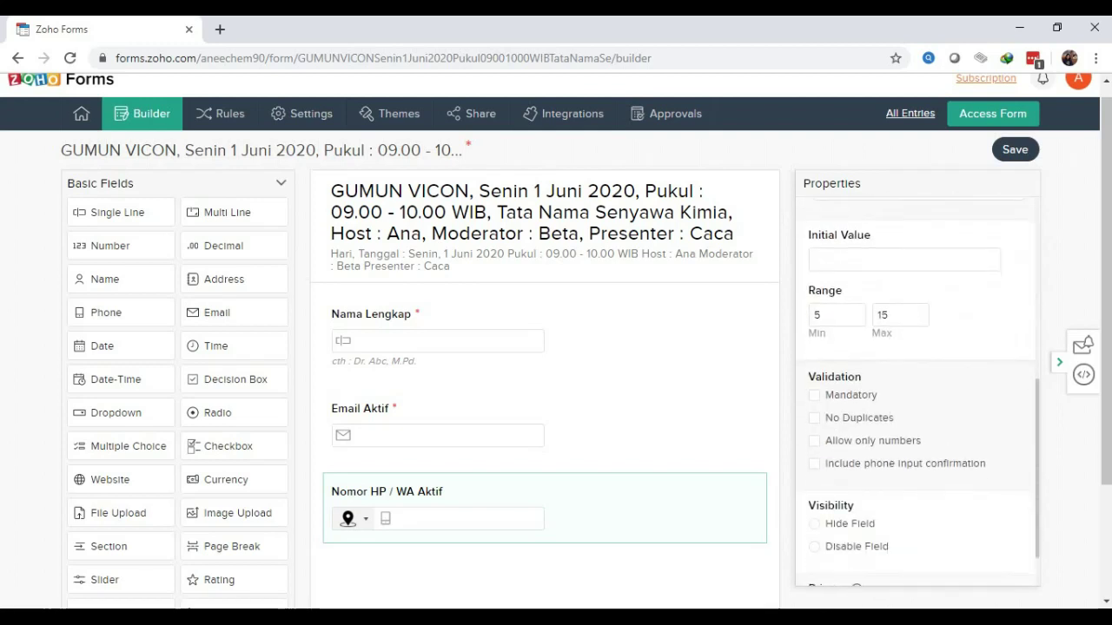
{"action": "scroll", "coordinate": [917, 391], "scroll_direction": "up", "scroll_amount": 4}
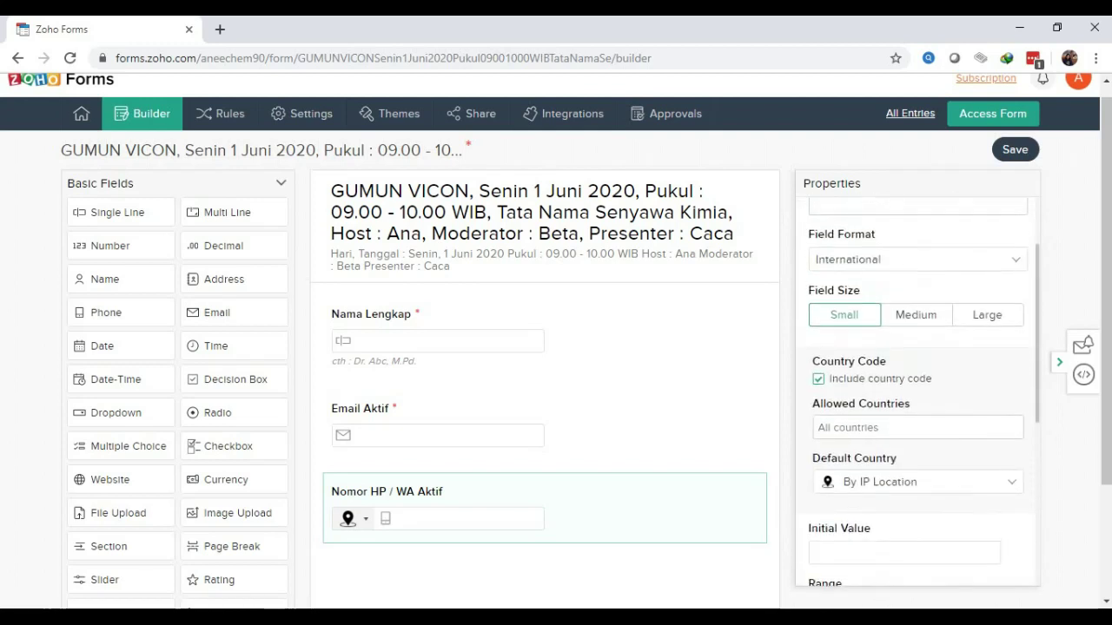
{"action": "scroll", "coordinate": [922, 391], "scroll_direction": "up", "scroll_amount": 2}
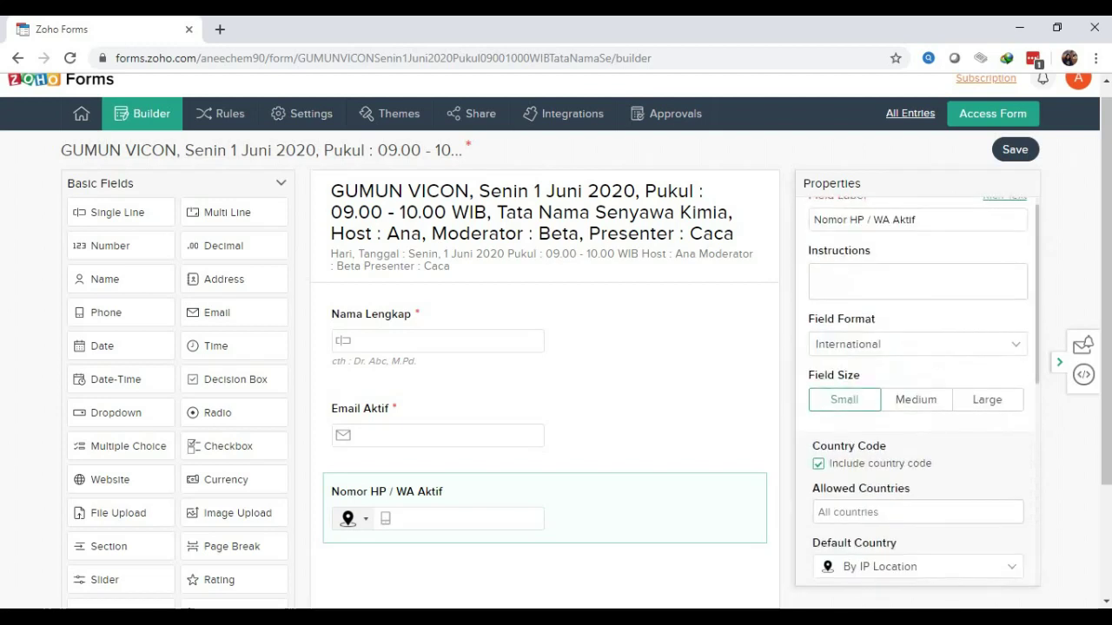
{"action": "left_click", "coordinate": [917, 344]}
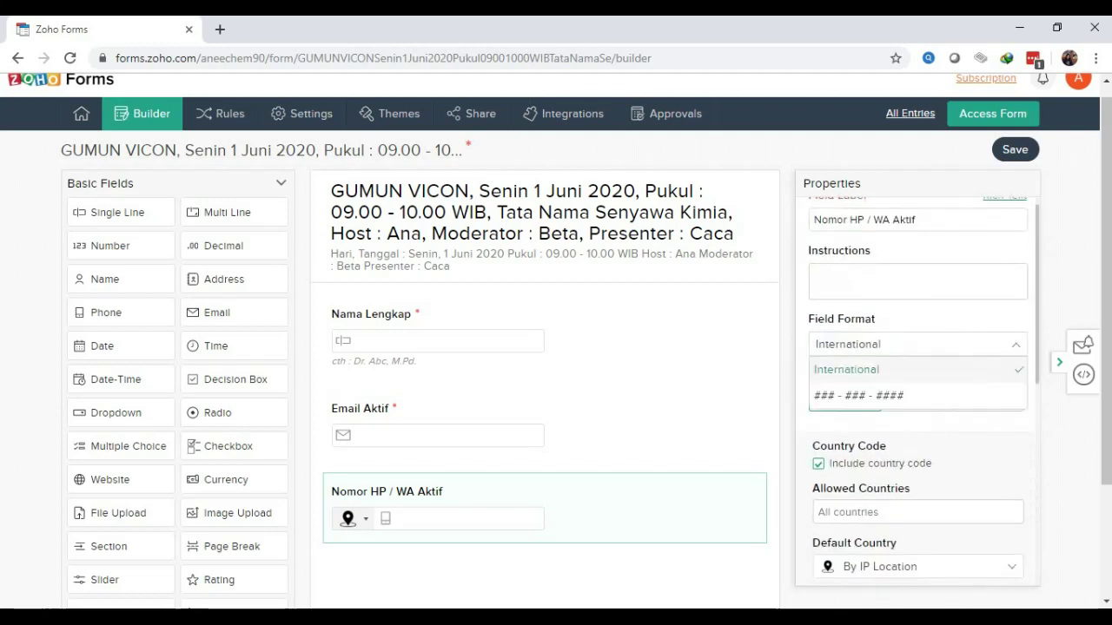
{"action": "key", "text": "Escape"}
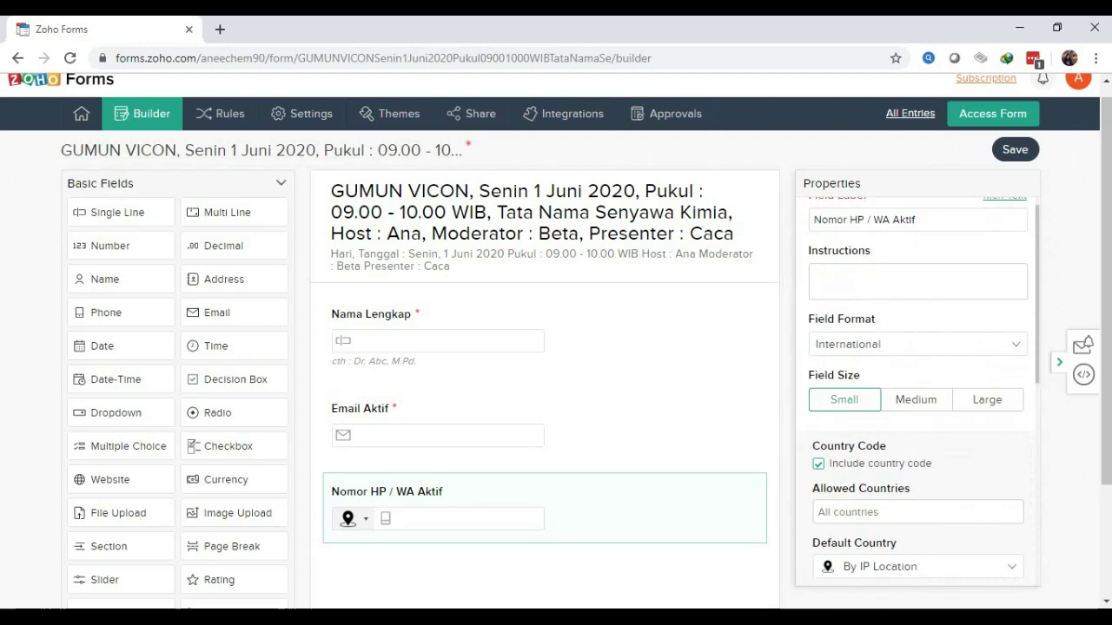
{"action": "scroll", "coordinate": [917, 391], "scroll_direction": "down", "scroll_amount": 2}
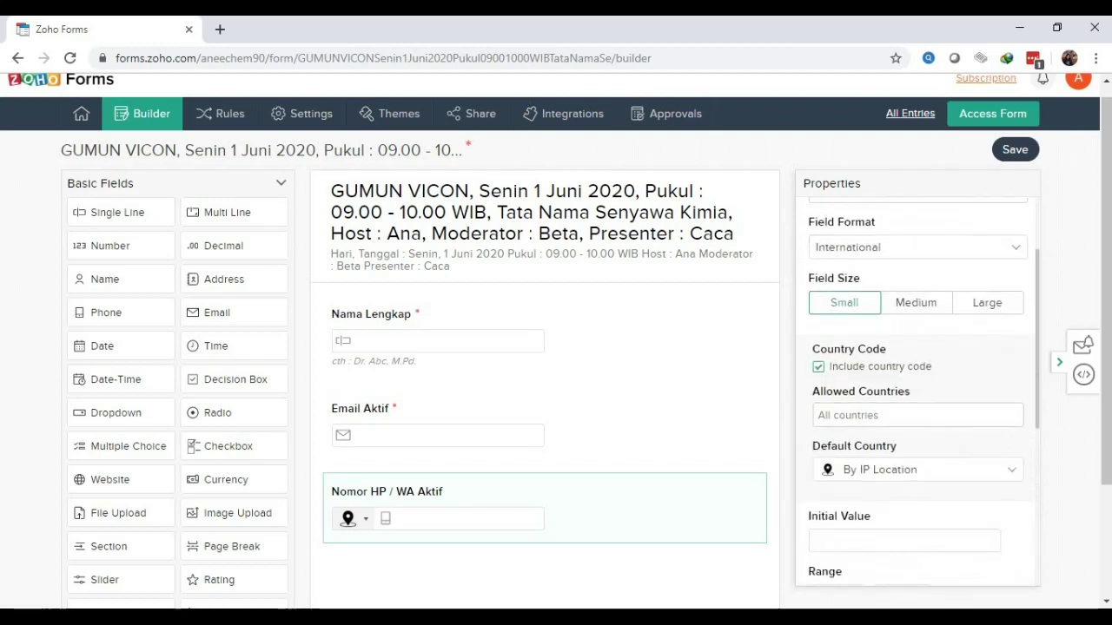
Set the phone field's Default Country to Indonesia
{"action": "left_click", "coordinate": [917, 469]}
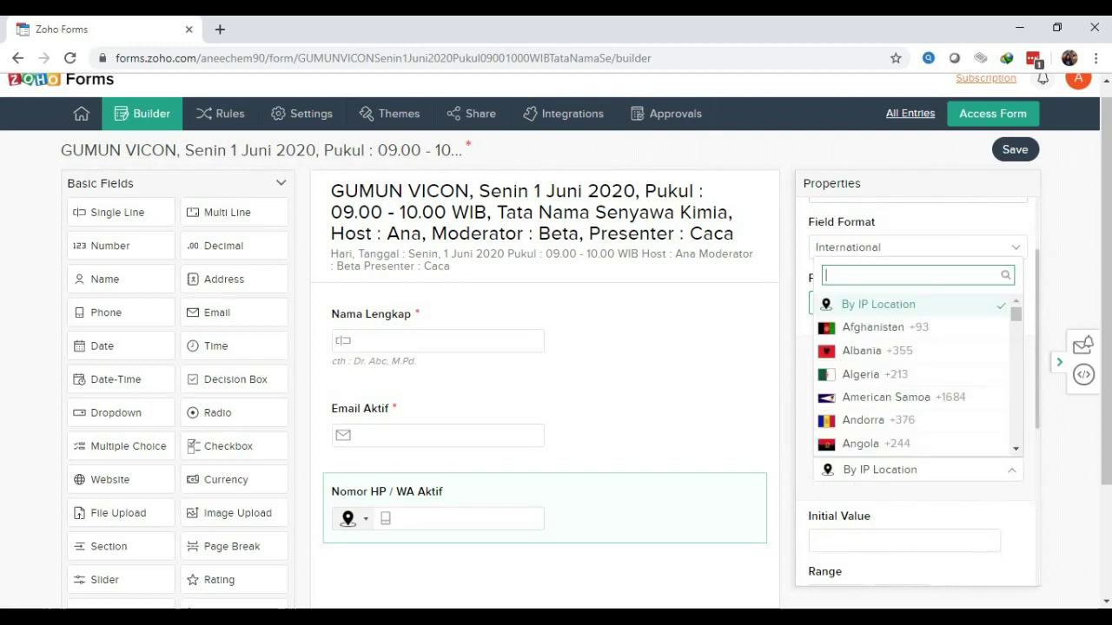
{"action": "scroll", "coordinate": [912, 373], "scroll_direction": "down", "scroll_amount": 20}
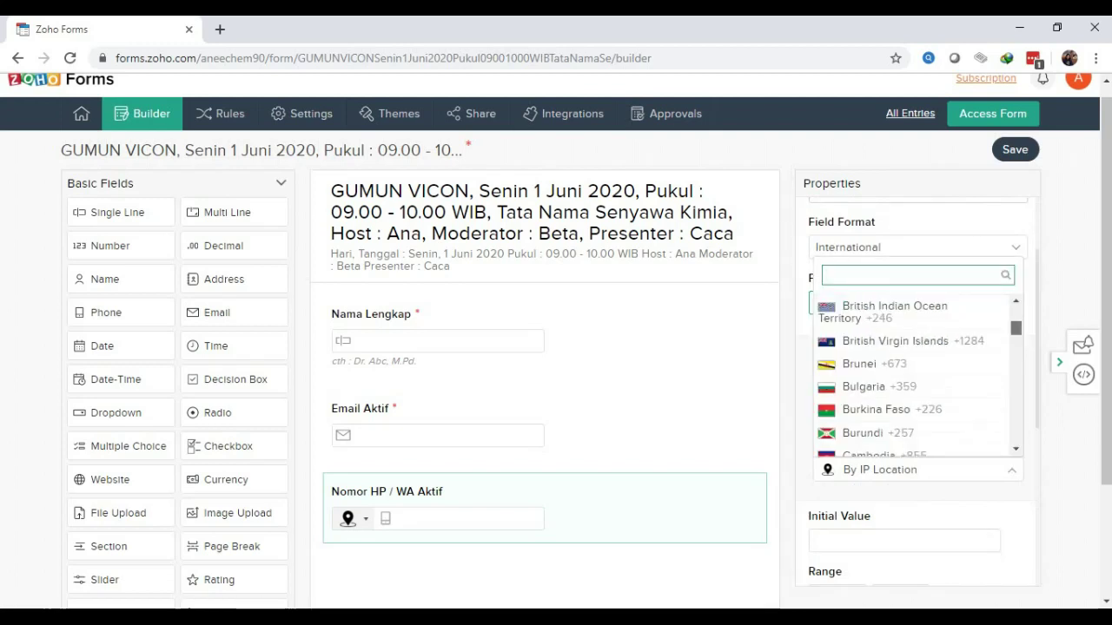
{"action": "scroll", "coordinate": [917, 374], "scroll_direction": "down", "scroll_amount": 10}
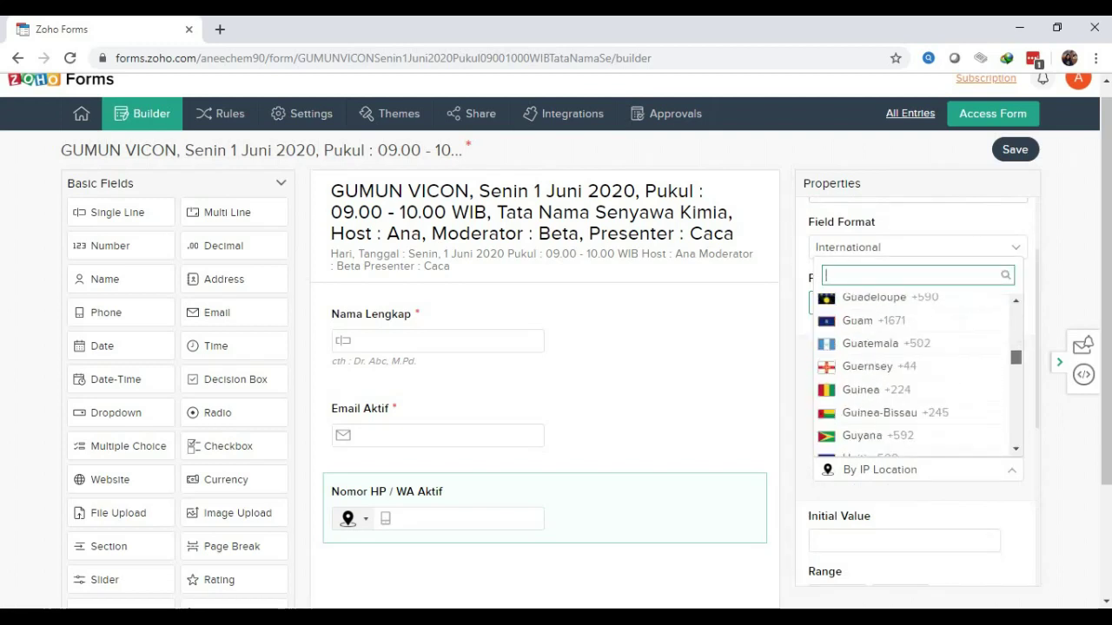
{"action": "scroll", "coordinate": [912, 412], "scroll_direction": "up", "scroll_amount": 4}
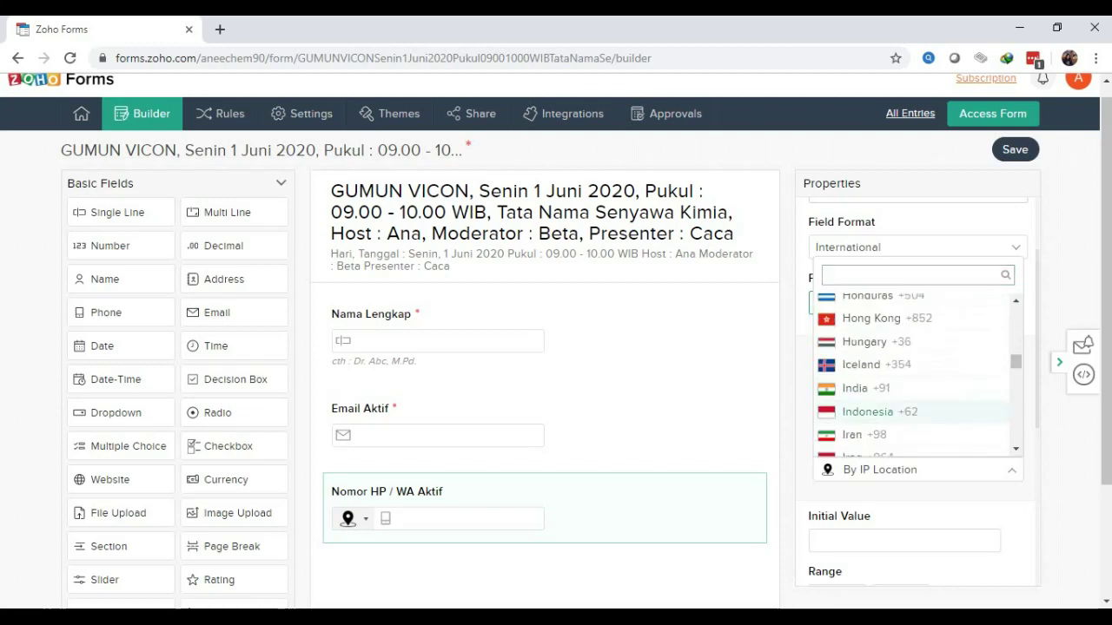
{"action": "left_click", "coordinate": [868, 412]}
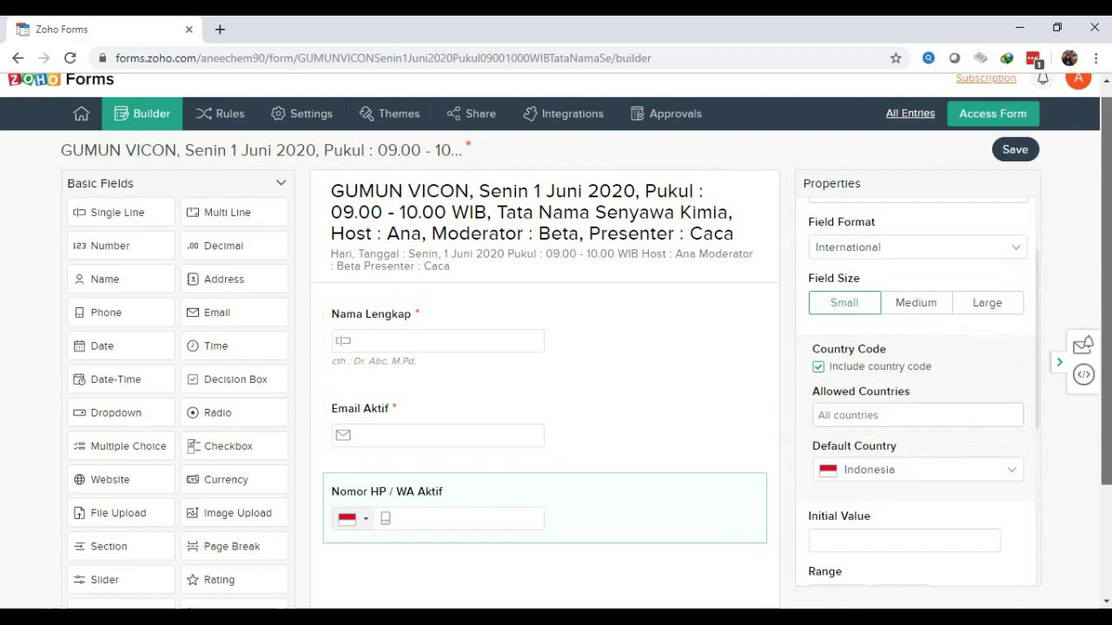
{"action": "scroll", "coordinate": [1107, 296], "scroll_direction": "down", "scroll_amount": 1}
{"action": "scroll", "coordinate": [1106, 295], "scroll_direction": "up", "scroll_amount": 1}
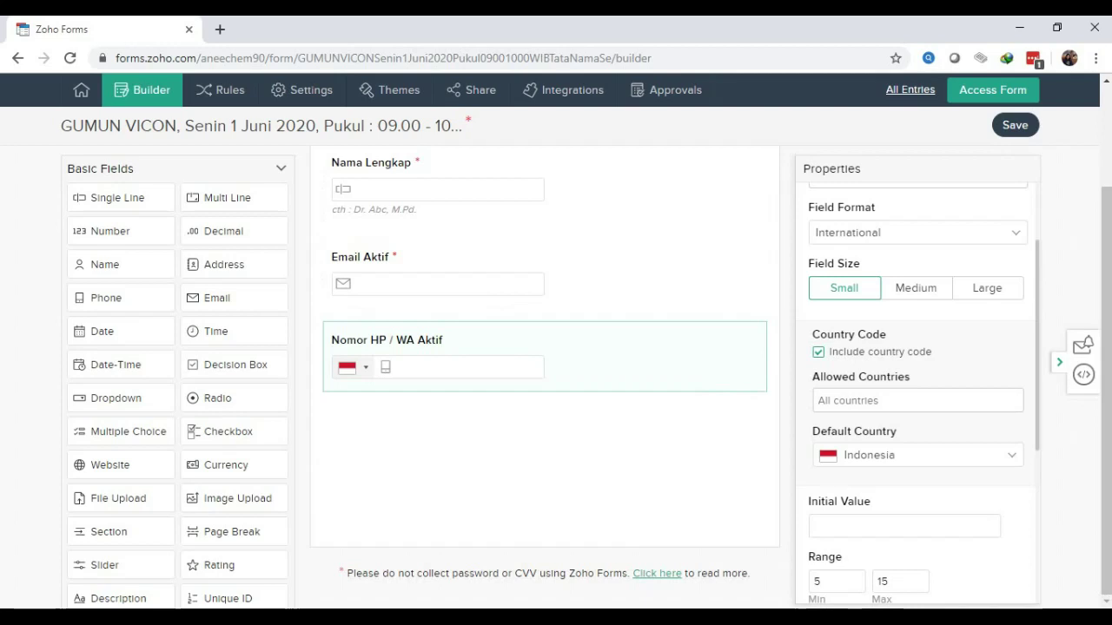
Tick Allow only numbers under the phone field's Validation
{"action": "scroll", "coordinate": [921, 391], "scroll_direction": "down", "scroll_amount": 2}
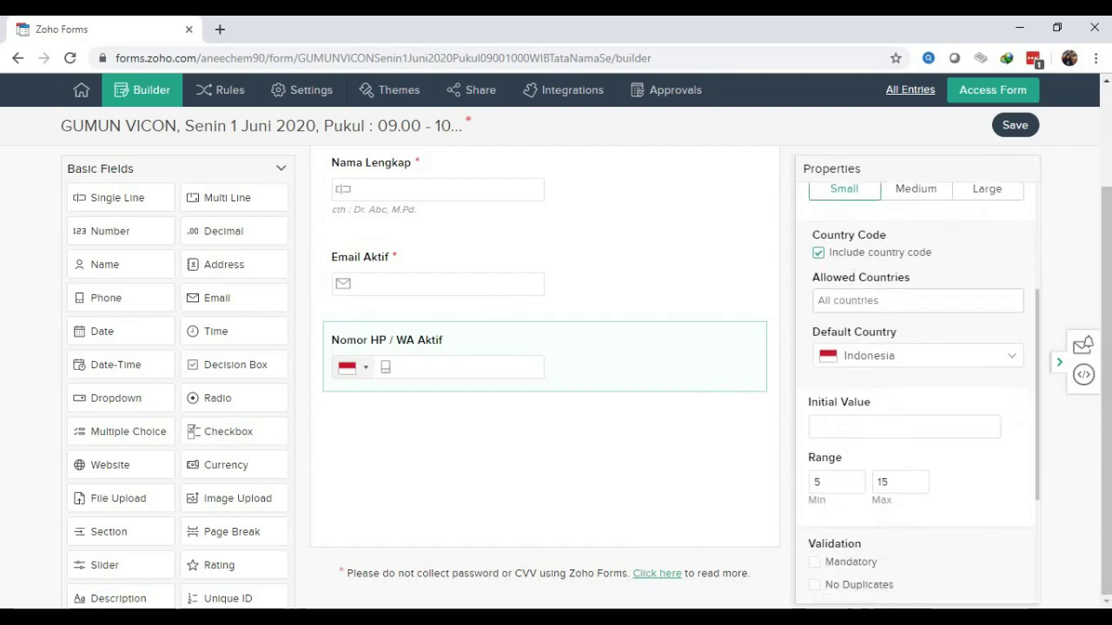
{"action": "scroll", "coordinate": [920, 390], "scroll_direction": "down", "scroll_amount": 2}
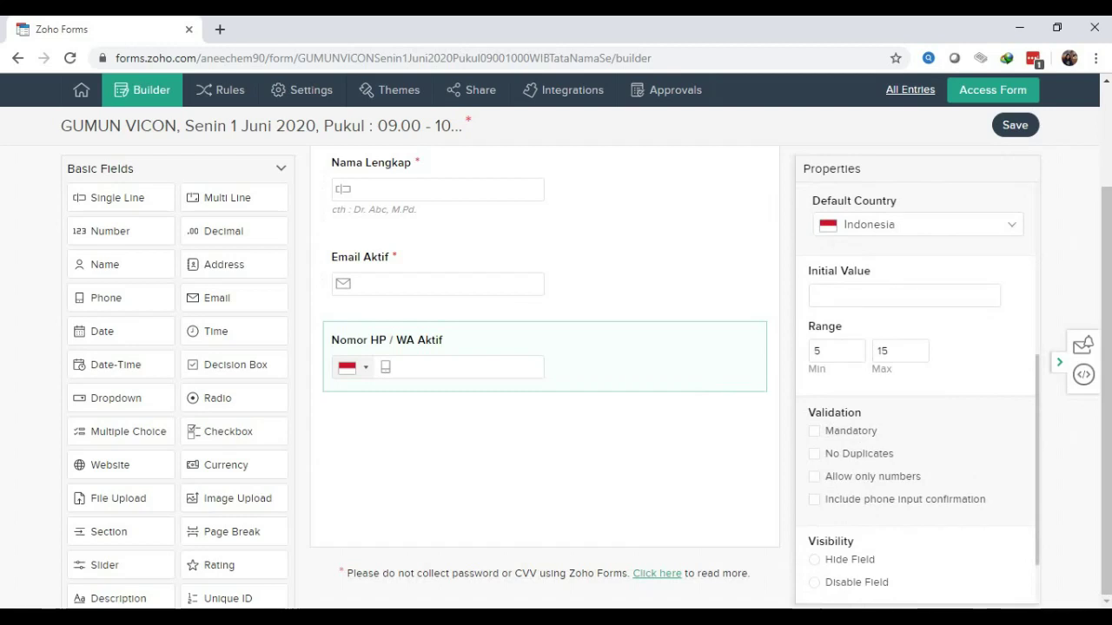
{"action": "left_click", "coordinate": [814, 477]}
{"action": "scroll", "coordinate": [917, 390], "scroll_direction": "down", "scroll_amount": 1}
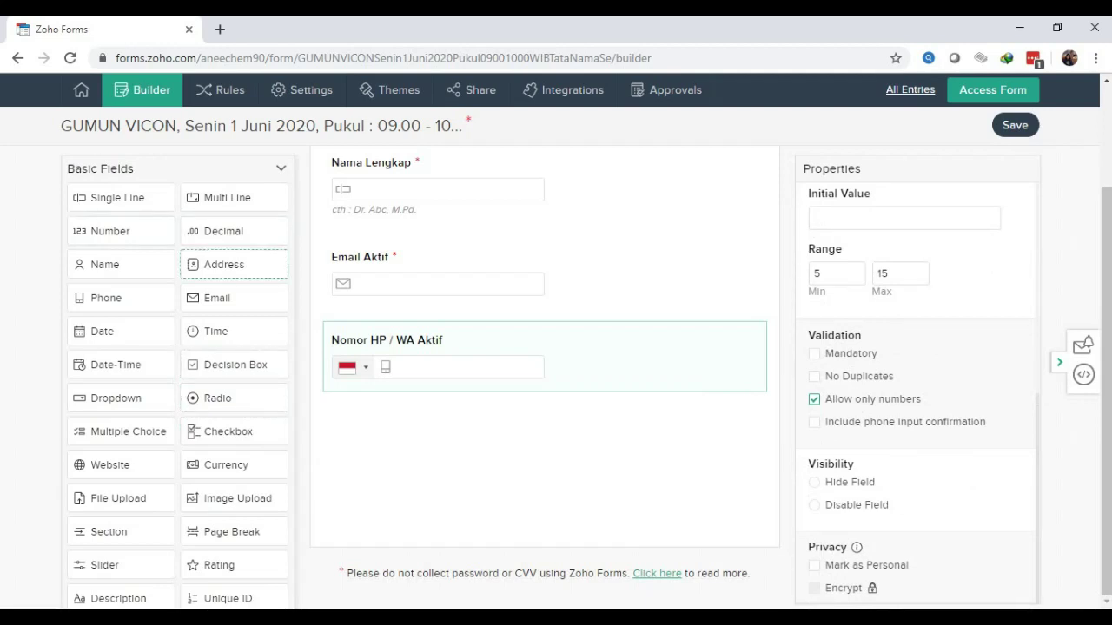
Add a Date field labelled 'Tanggal Vicon' below the phone field, with Autofill Current Date on
{"action": "left_click_drag", "start_coordinate": [102, 331], "coordinate": [406, 416]}
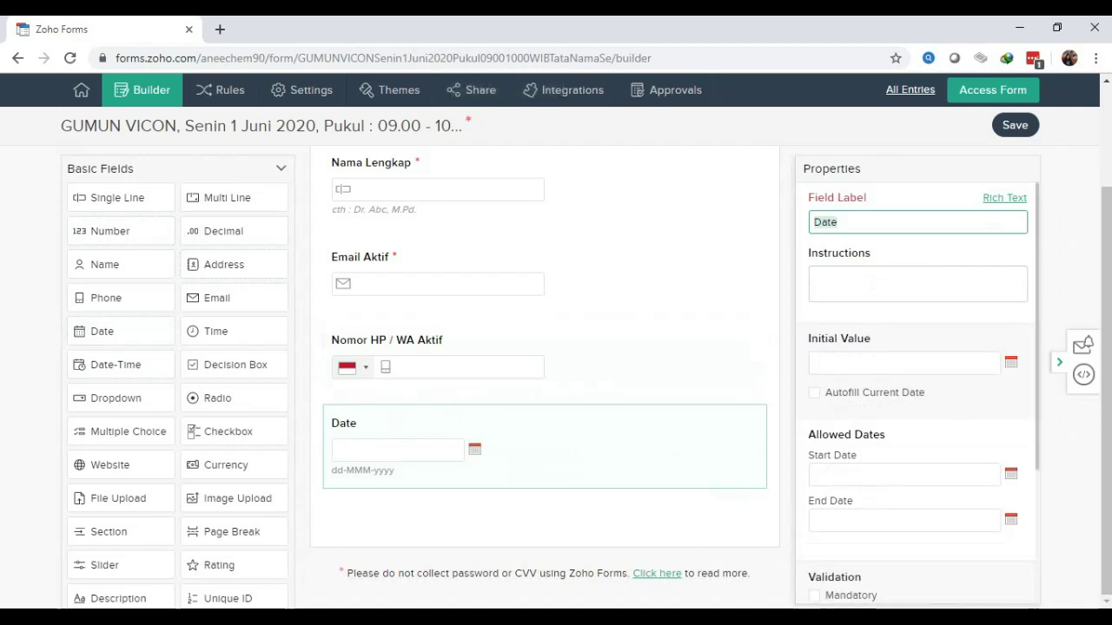
{"action": "type", "text": "Tanggal "}
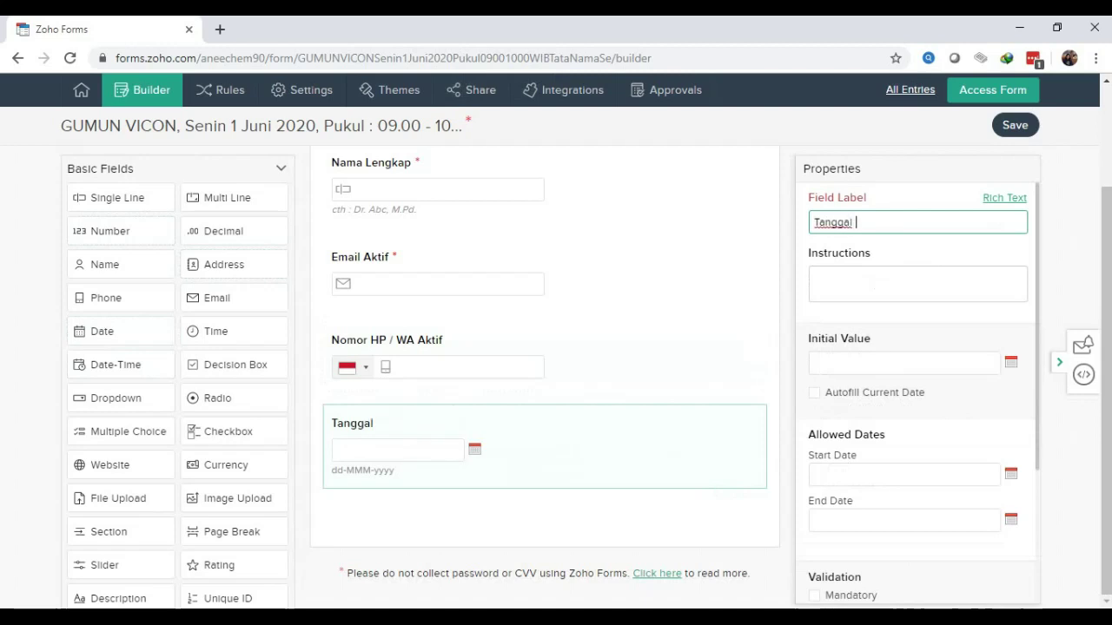
{"action": "type", "text": "Vicon"}
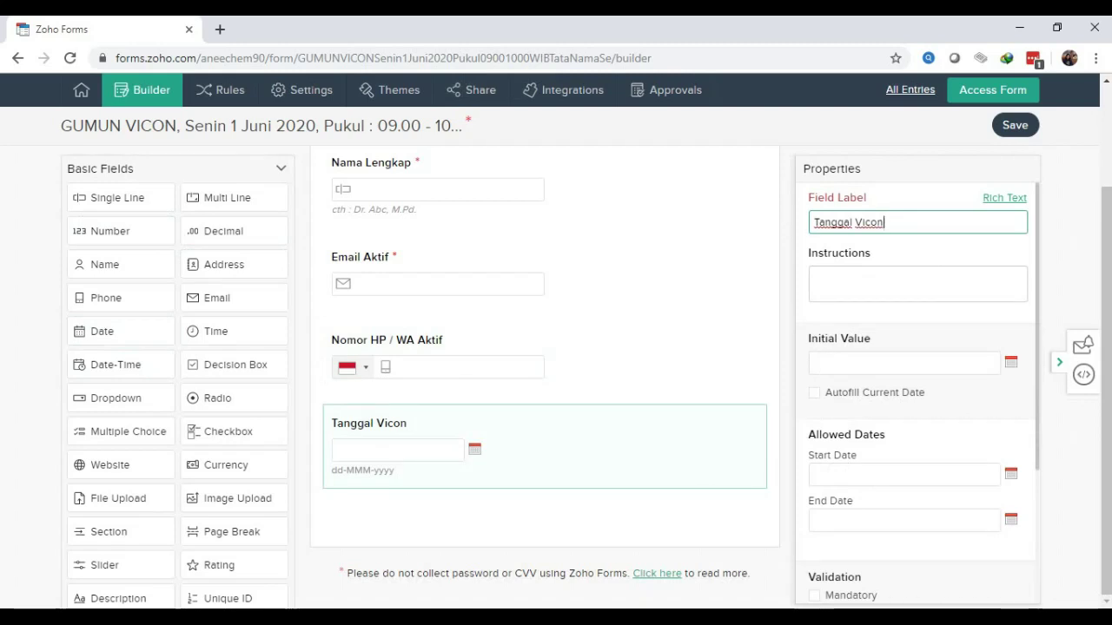
{"action": "scroll", "coordinate": [921, 391], "scroll_direction": "down", "scroll_amount": 3}
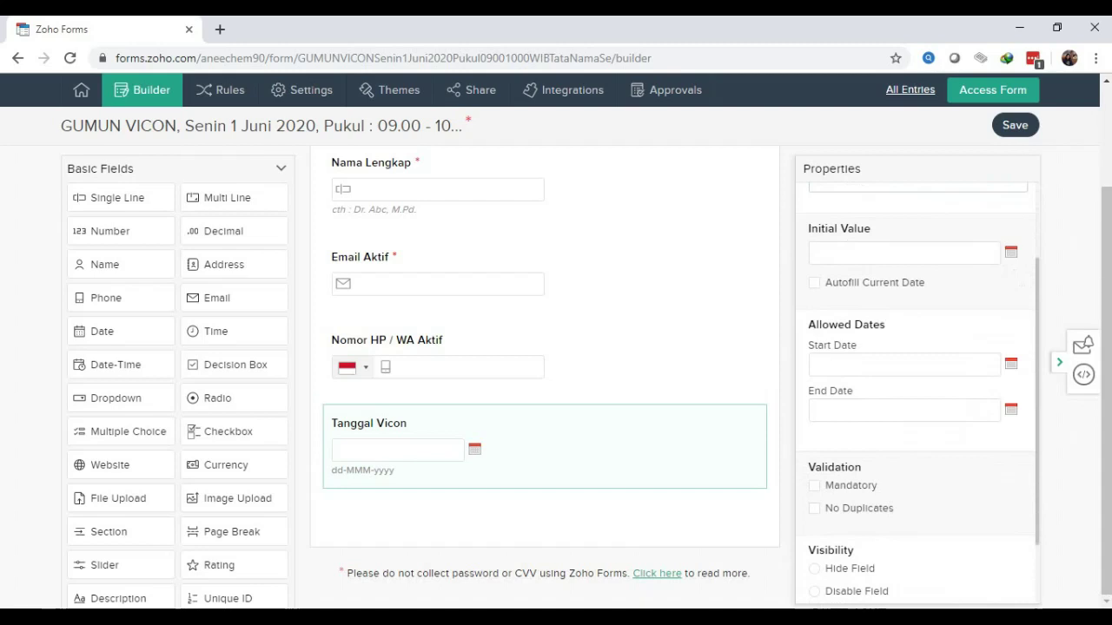
{"action": "left_click", "coordinate": [813, 283]}
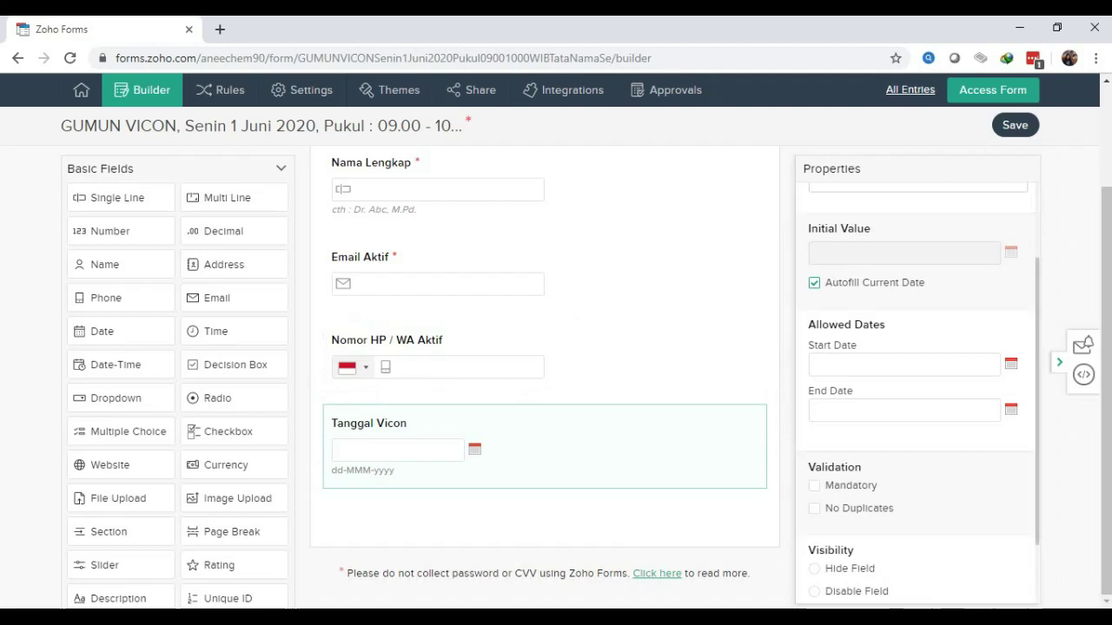
{"action": "scroll", "coordinate": [916, 382], "scroll_direction": "down", "scroll_amount": 1}
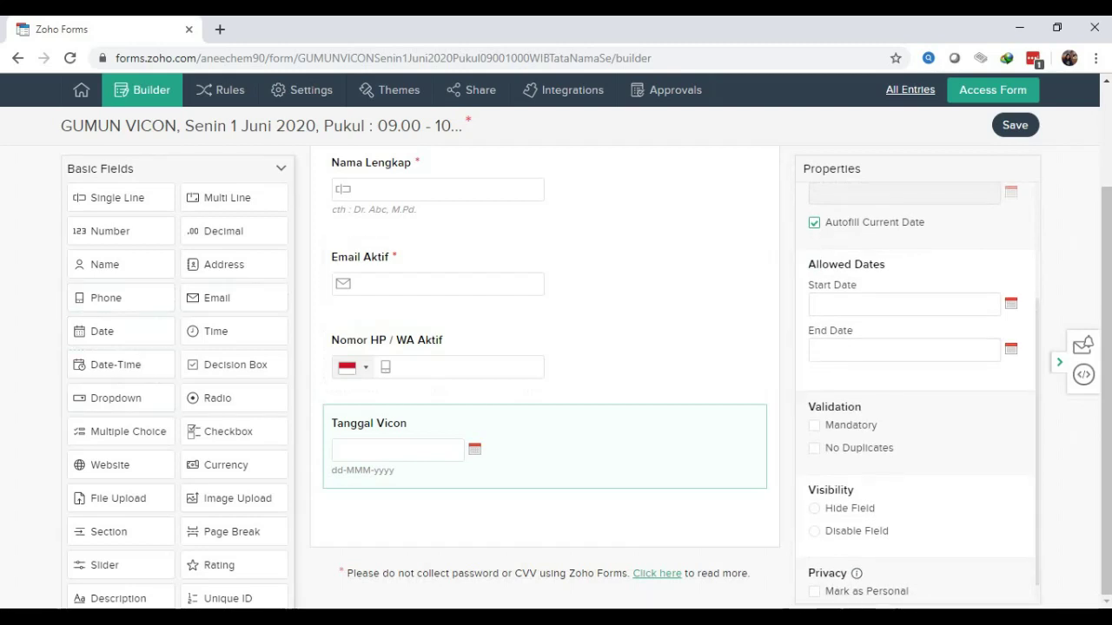
Add a mandatory Single Line field labelled 'Nama Instansi' below Tanggal Vicon
{"action": "mouse_move", "coordinate": [1106, 348]}
{"action": "left_mouse_down"}
{"action": "mouse_move", "coordinate": [1106, 281]}
{"action": "mouse_move", "coordinate": [1106, 347]}
{"action": "left_mouse_up"}
{"action": "left_click_drag", "start_coordinate": [118, 197], "coordinate": [374, 512]}
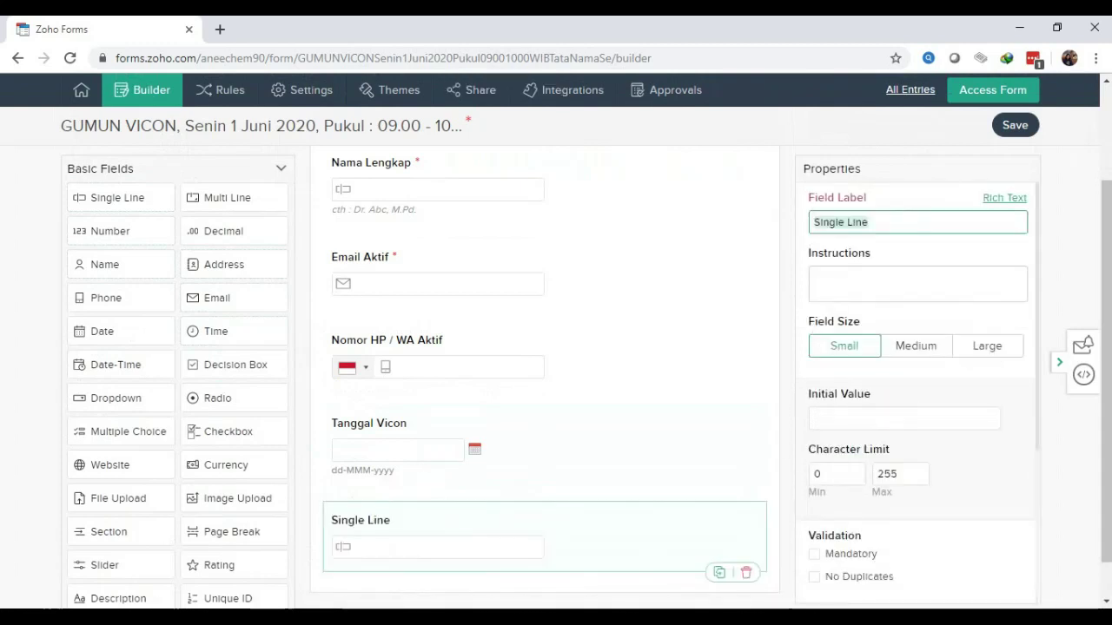
{"action": "type", "text": "Nama Instansi"}
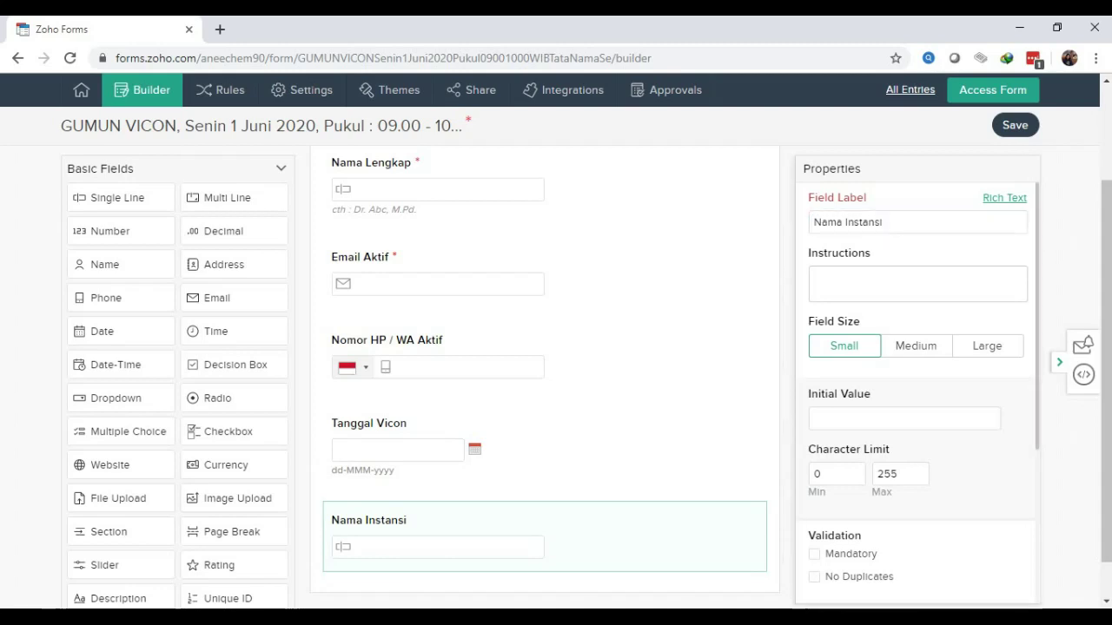
{"action": "left_click", "coordinate": [814, 553]}
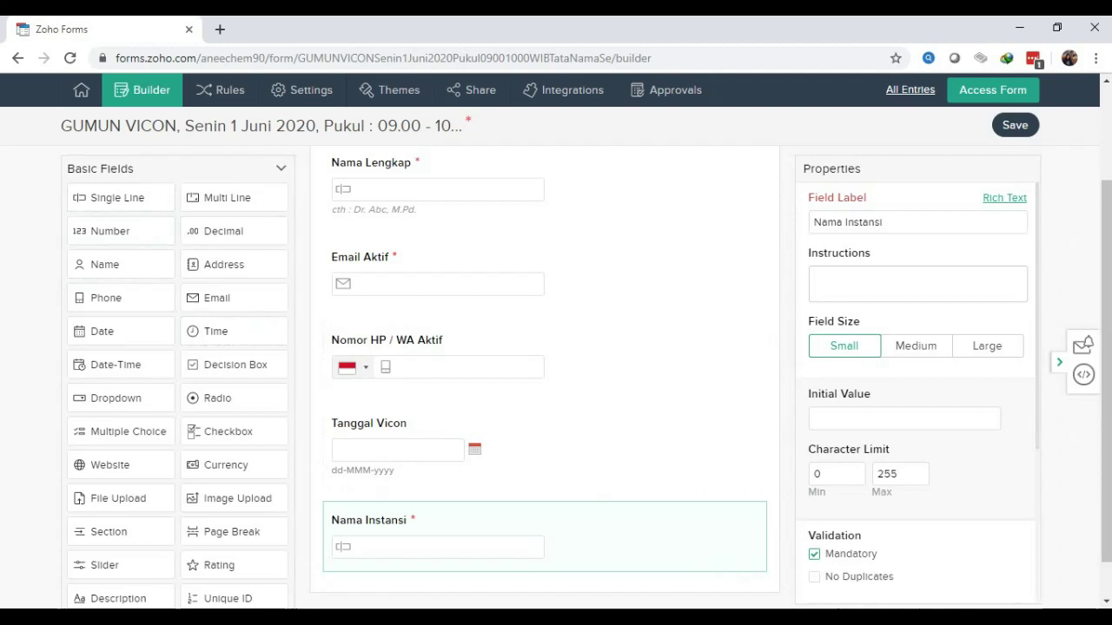
{"action": "scroll", "coordinate": [545, 364], "scroll_direction": "down", "scroll_amount": 1}
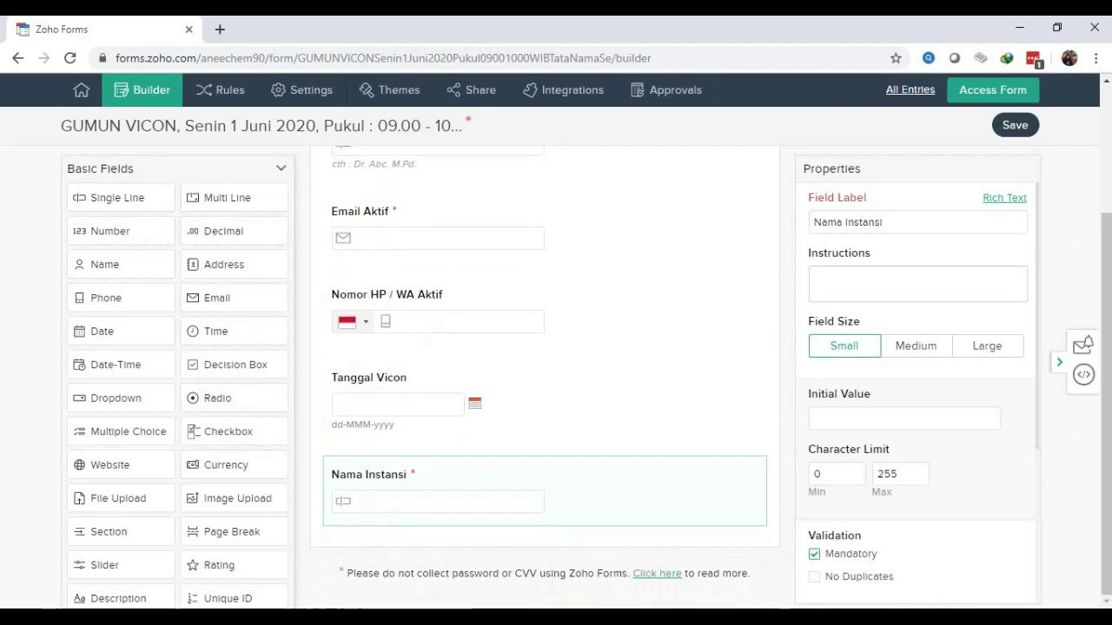
Add a Multi Line field below Nama Instansi and label it 'Alamat Instansi'
{"action": "mouse_move", "coordinate": [121, 197]}
{"action": "left_mouse_down"}
{"action": "mouse_move", "coordinate": [260, 439]}
{"action": "mouse_move", "coordinate": [360, 467]}
{"action": "mouse_move", "coordinate": [112, 176]}
{"action": "mouse_move", "coordinate": [117, 187]}
{"action": "left_mouse_up"}
{"action": "left_click_drag", "start_coordinate": [227, 197], "coordinate": [386, 525]}
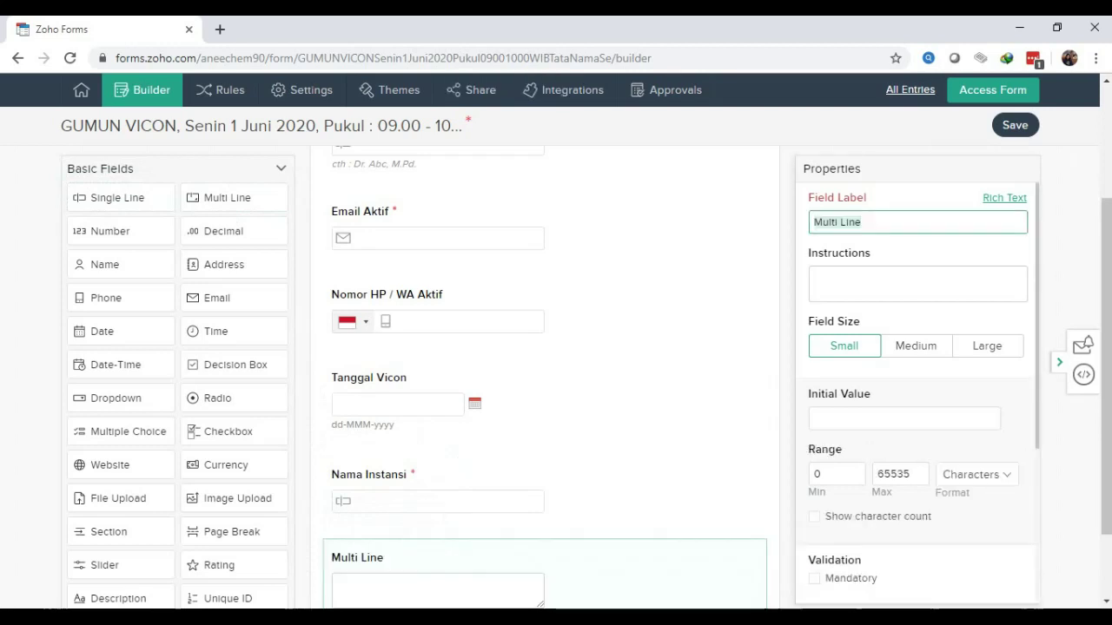
{"action": "type", "text": "Alamat"}
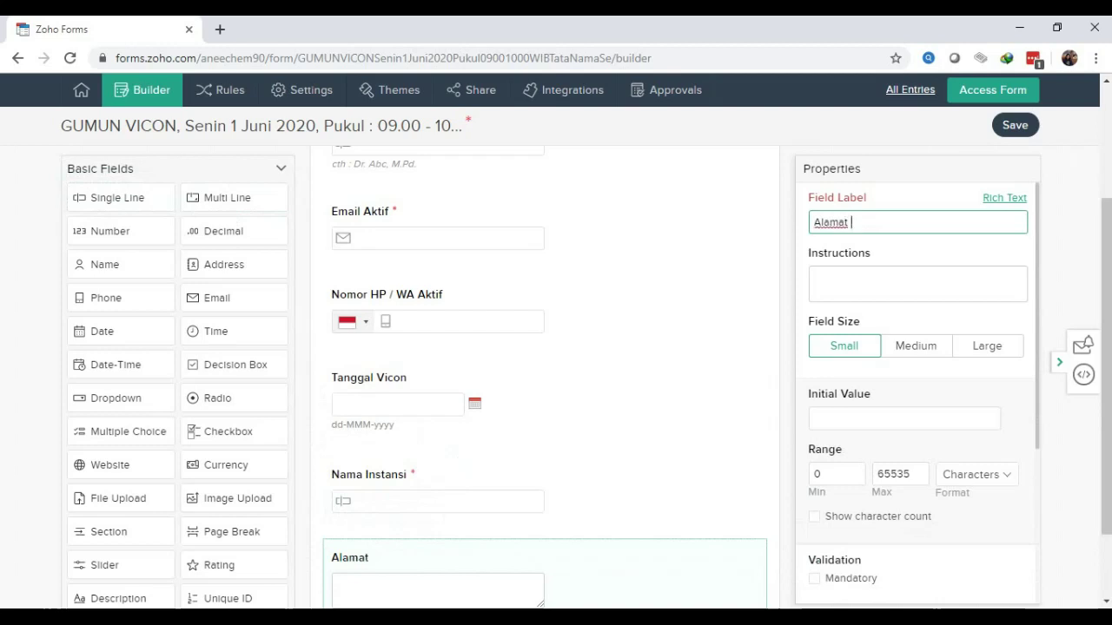
{"action": "type", "text": " Instansi"}
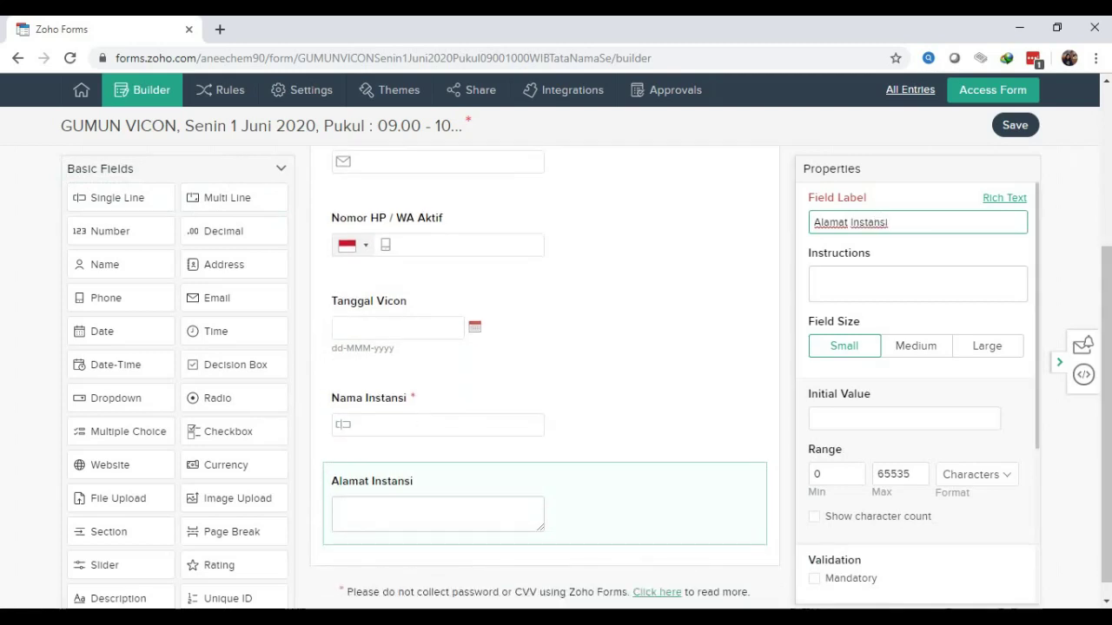
{"action": "scroll", "coordinate": [917, 390], "scroll_direction": "down", "scroll_amount": 3}
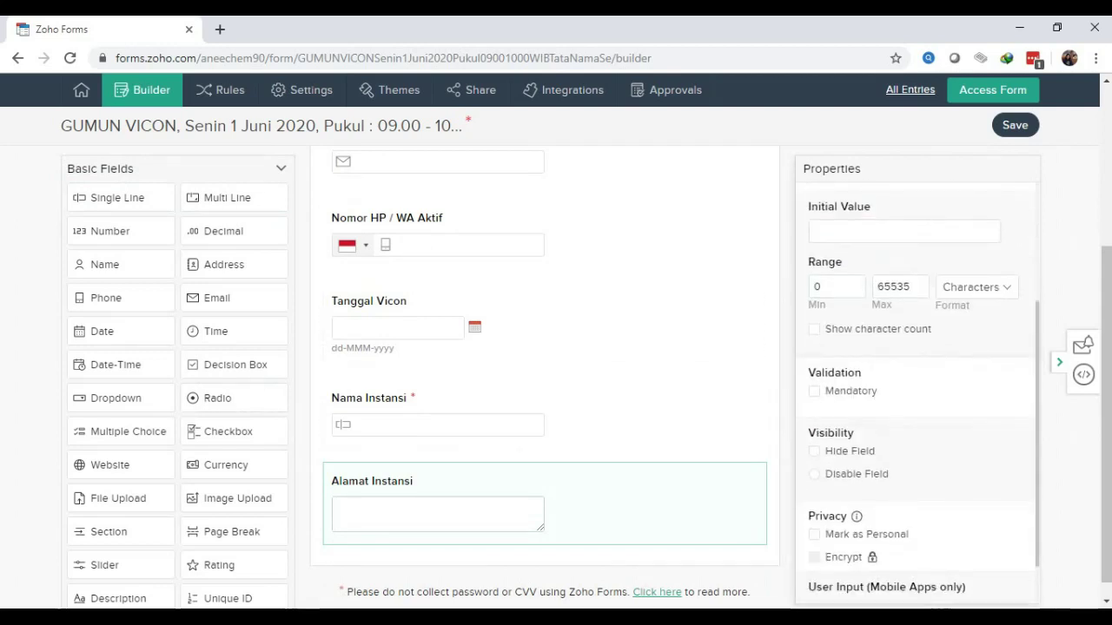
{"action": "scroll", "coordinate": [545, 395], "scroll_direction": "down", "scroll_amount": 1}
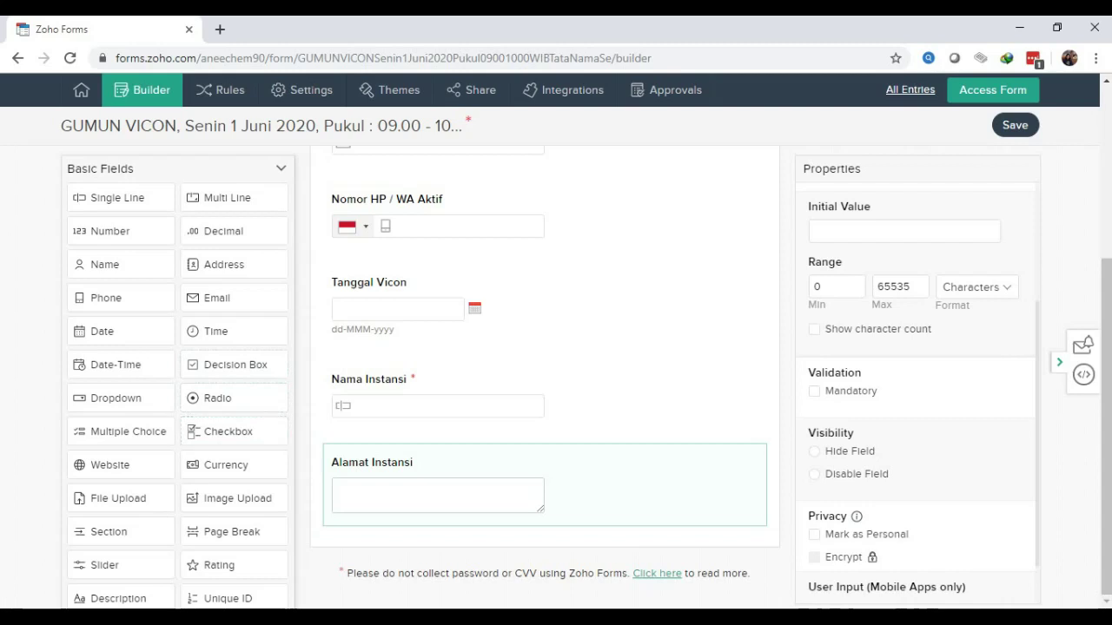
Add a Radio field labelled 'Tugas dalam Vicon' below Alamat Instansi, then select its first choice's text
{"action": "left_click_drag", "start_coordinate": [217, 397], "coordinate": [387, 538]}
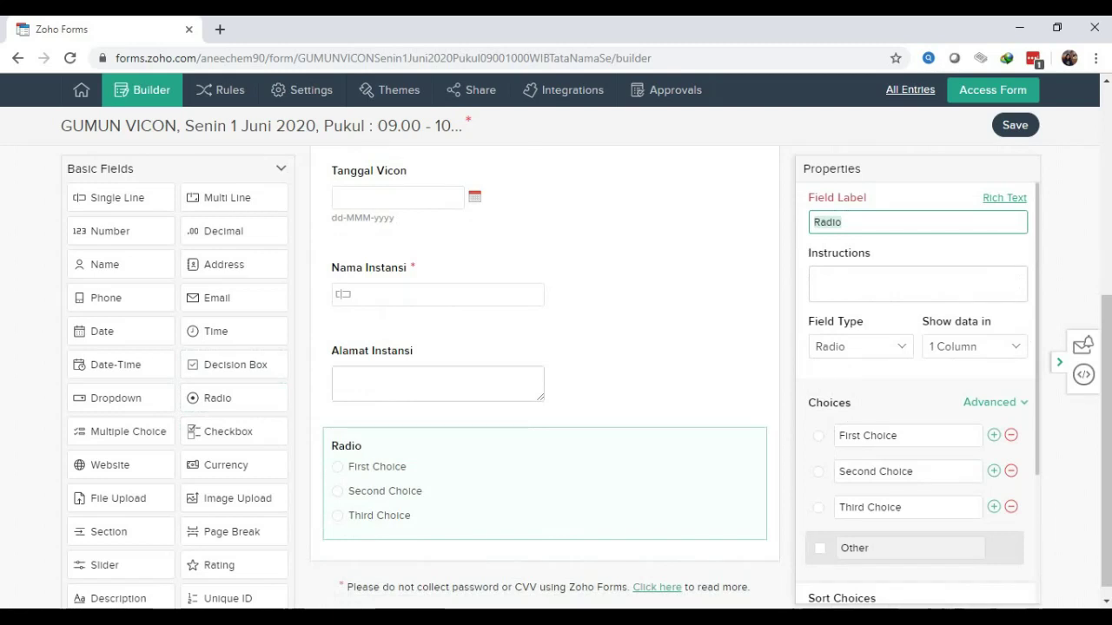
{"action": "type", "text": "Tu"}
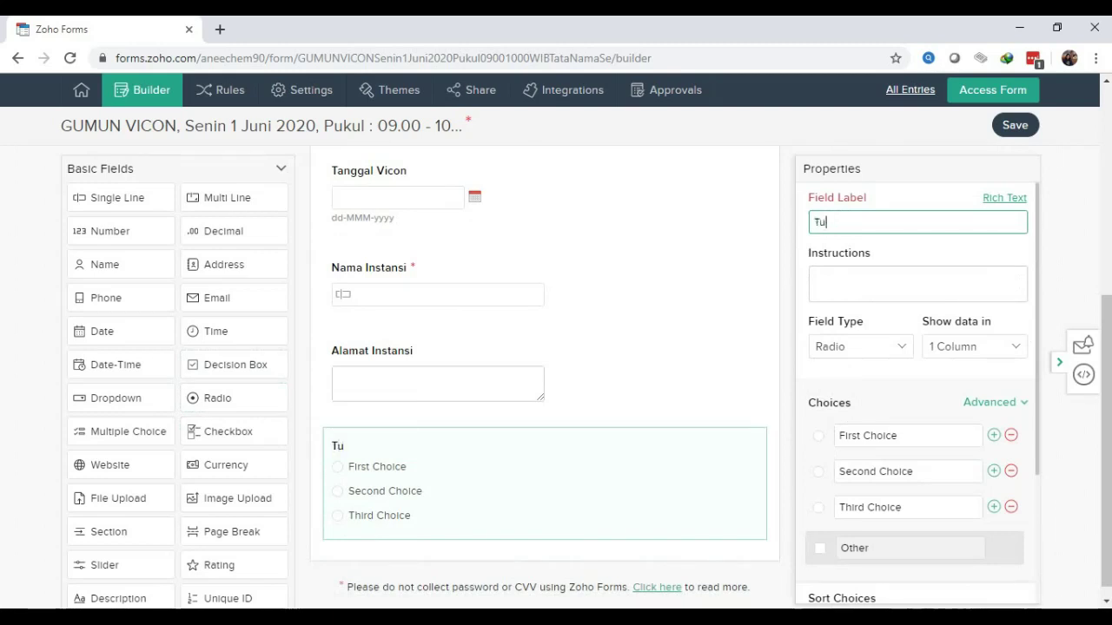
{"action": "type", "text": "gas dalam"}
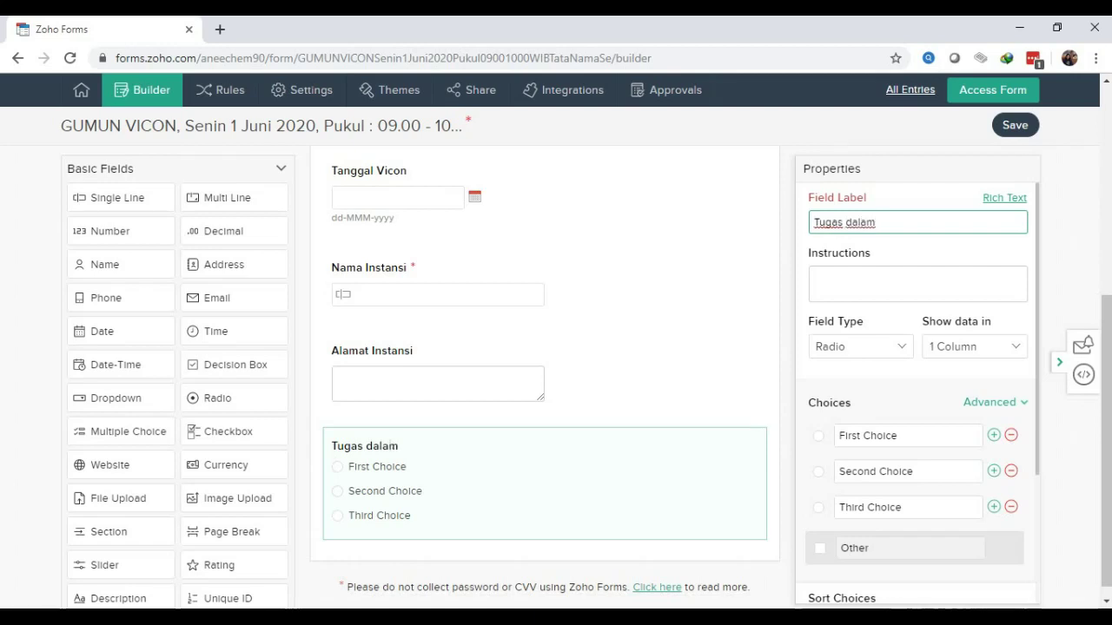
{"action": "type", "text": " Vicon"}
{"action": "scroll", "coordinate": [917, 391], "scroll_direction": "down", "scroll_amount": 3}
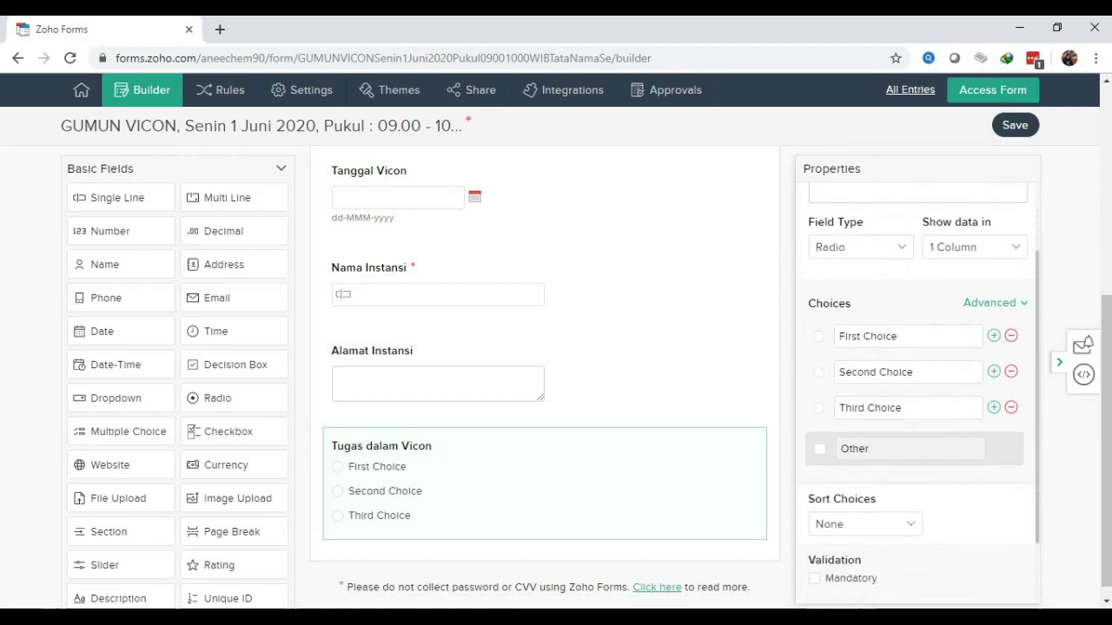
{"action": "left_click", "coordinate": [898, 303]}
{"action": "key", "text": "shift+Home"}
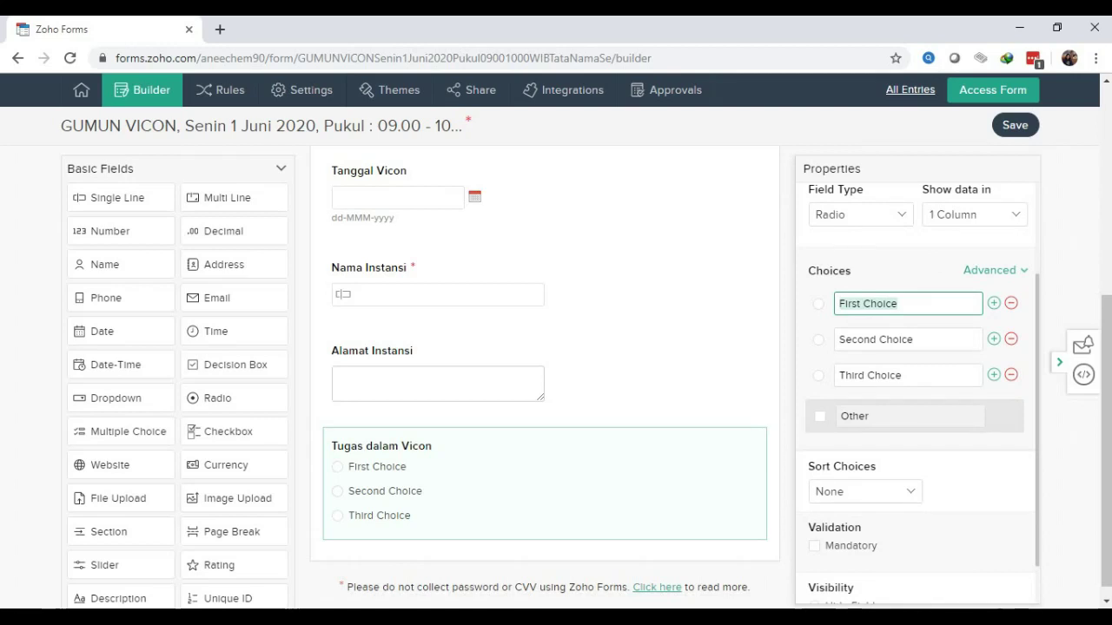
Replace the three default choices with Founder GUMUN, Instruktur and Host
{"action": "key", "text": "BackSpace"}
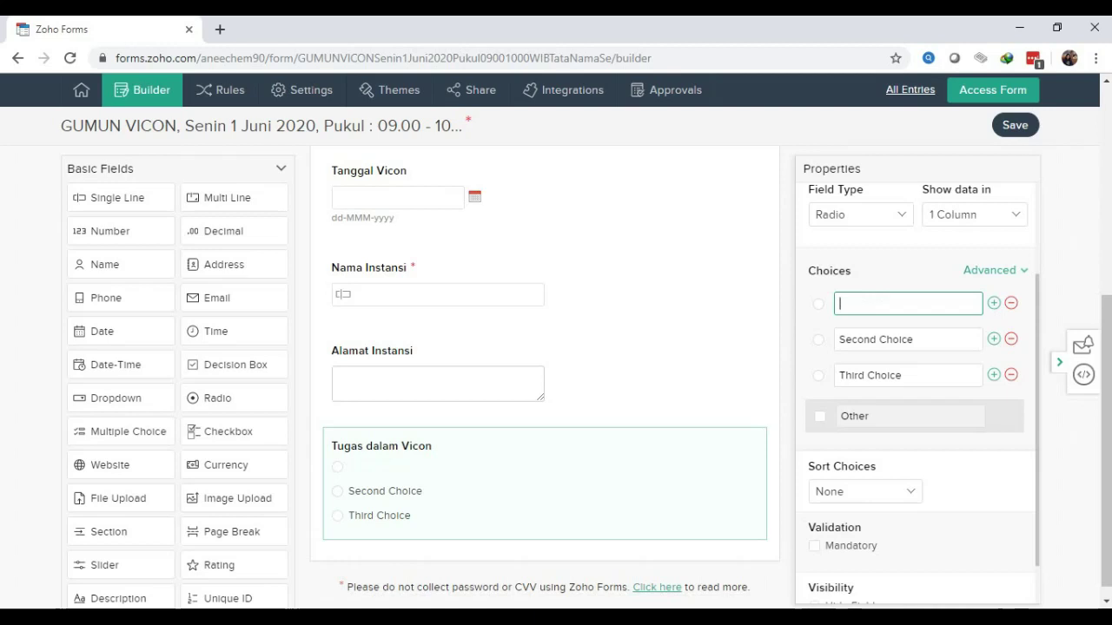
{"action": "type", "text": "Founder GUMUN"}
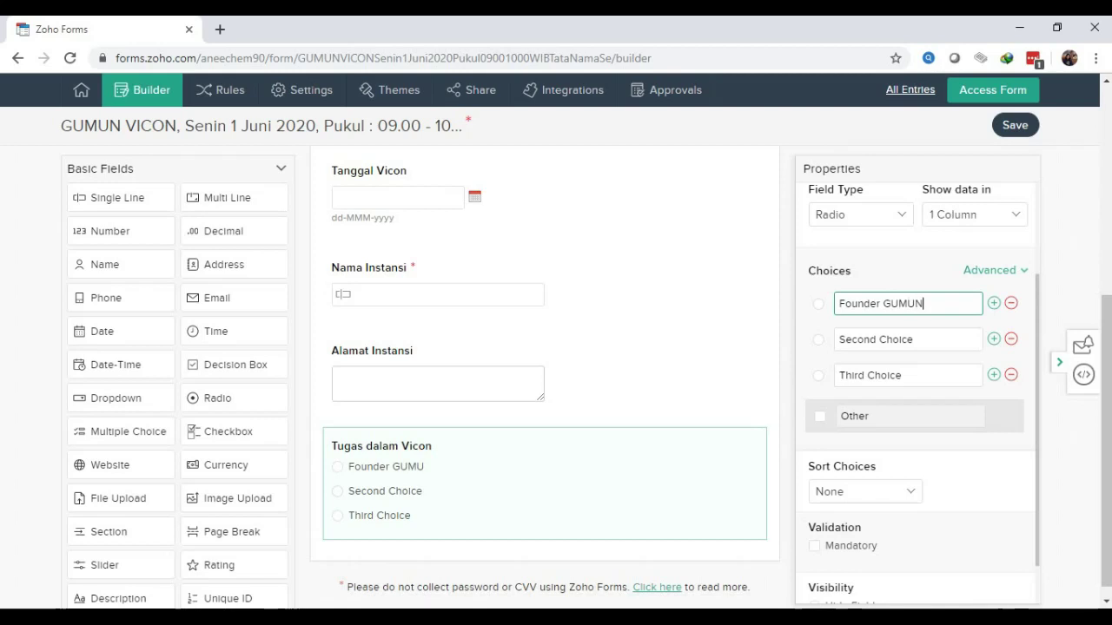
{"action": "left_click_drag", "start_coordinate": [918, 339], "coordinate": [837, 340]}
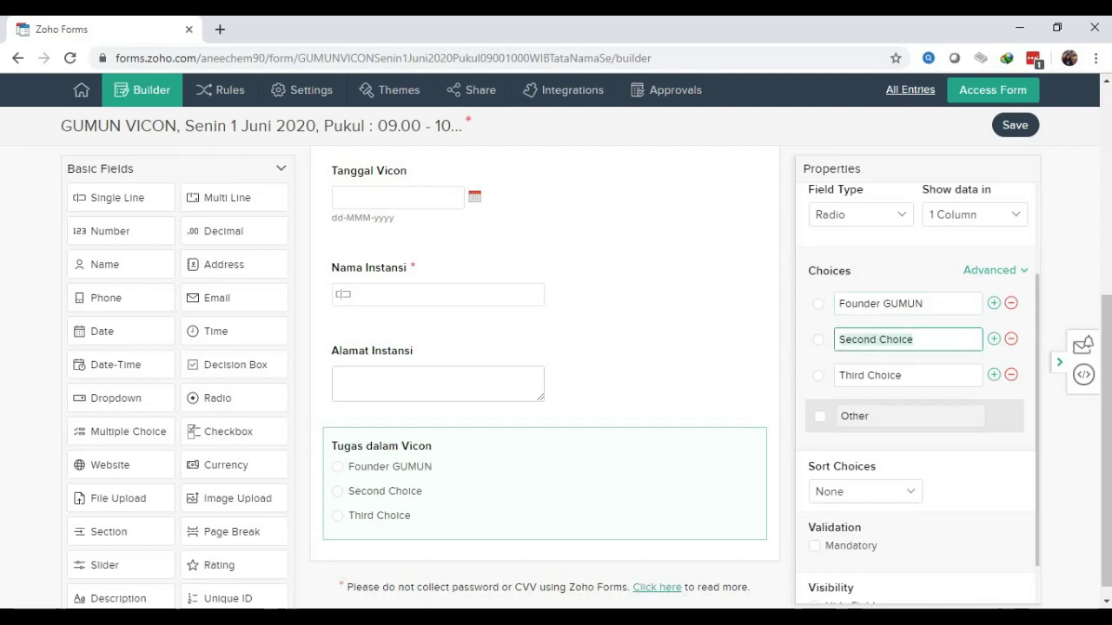
{"action": "key", "text": "BackSpace"}
{"action": "type", "text": "IN"}
{"action": "key", "text": "BackSpace"}
{"action": "type", "text": "nstr"}
{"action": "type", "text": "uktur"}
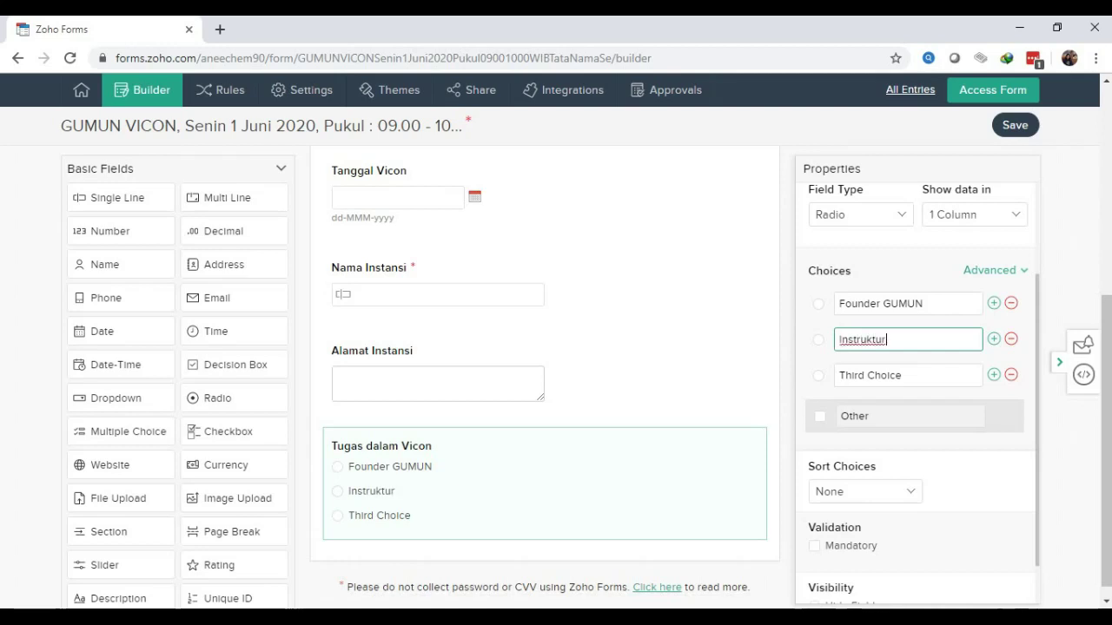
{"action": "key", "text": "Tab"}
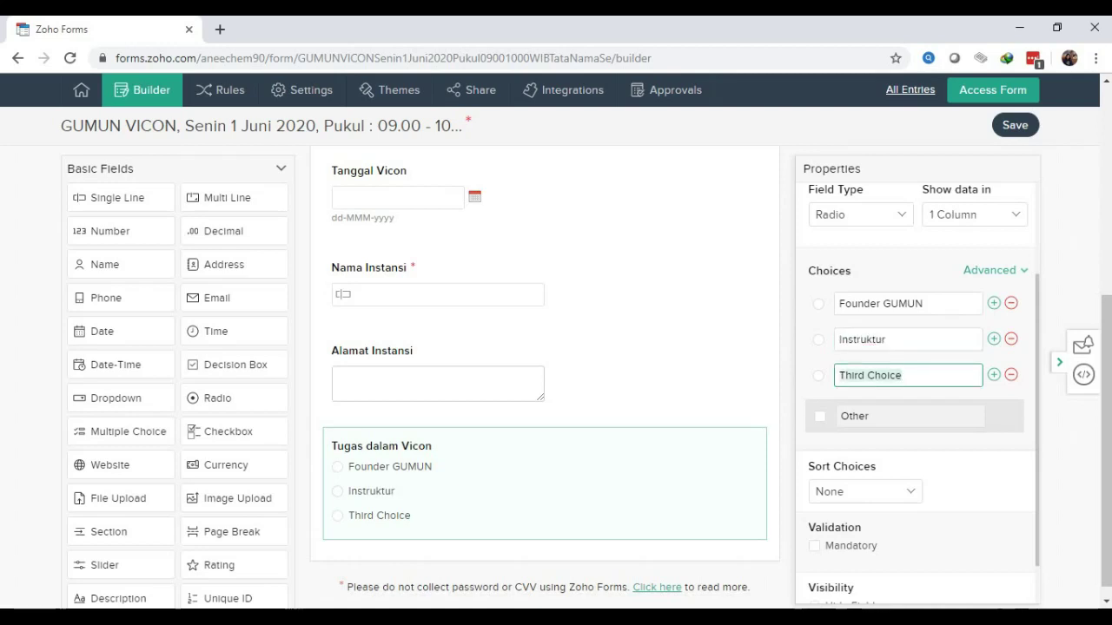
{"action": "type", "text": "P"}
{"action": "key", "text": "BackSpace"}
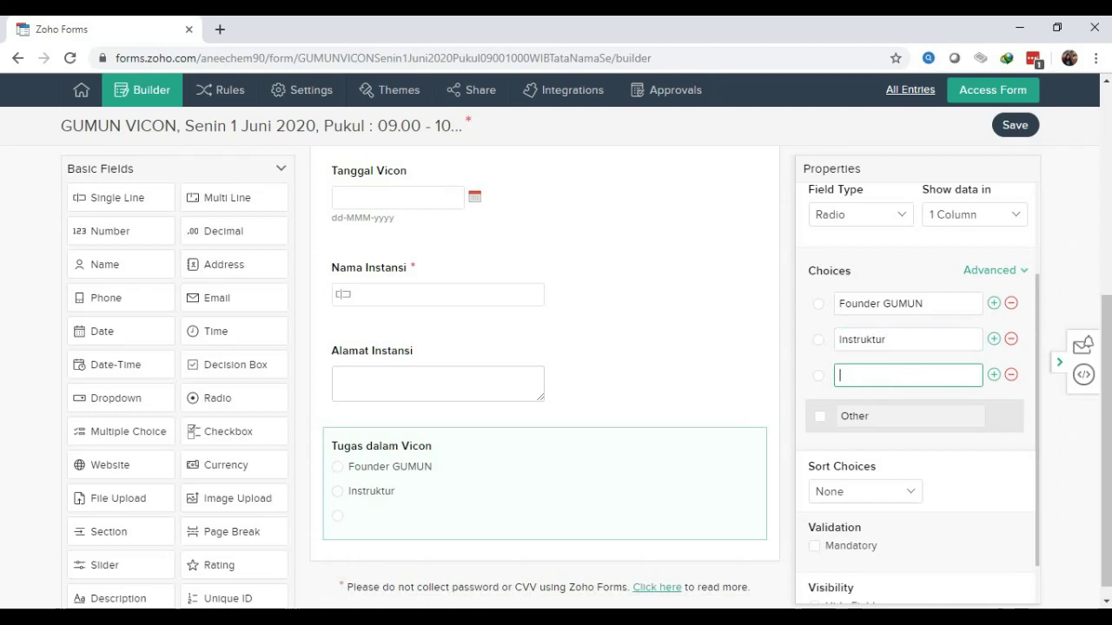
{"action": "type", "text": "Host"}
Add three more choices: Moderator, Presenter and Peserta
{"action": "key", "text": "Return"}
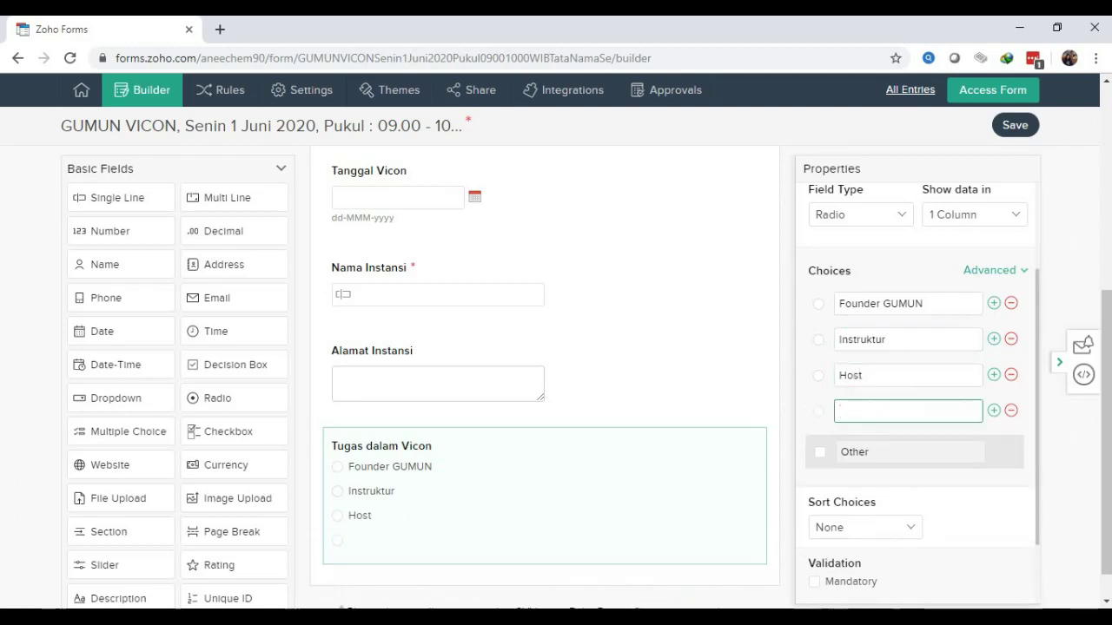
{"action": "type", "text": "Modera"}
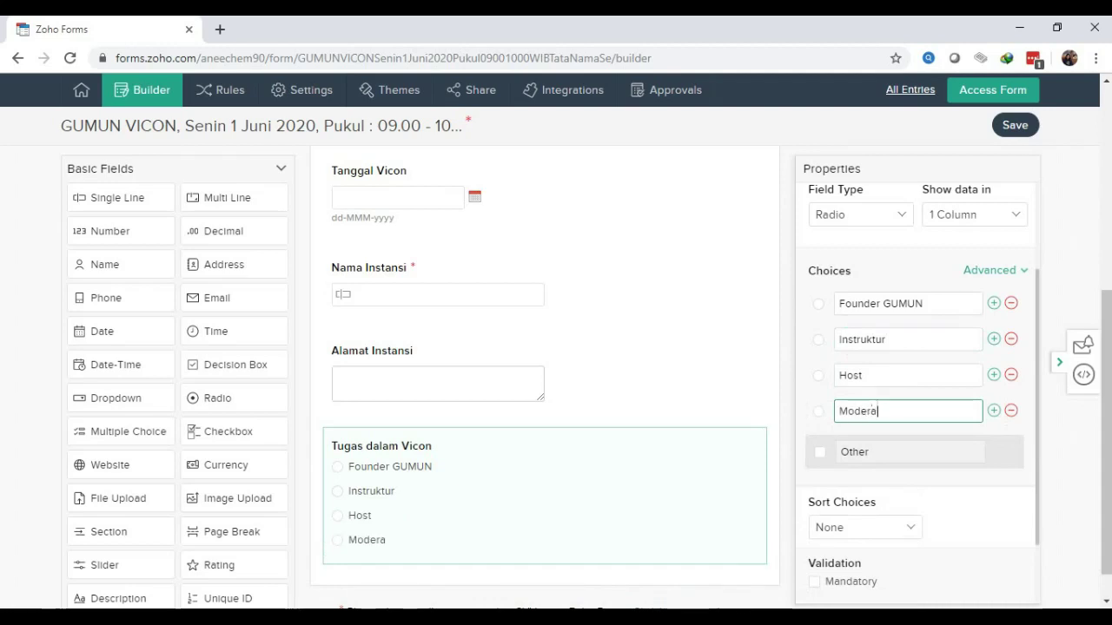
{"action": "type", "text": "tor"}
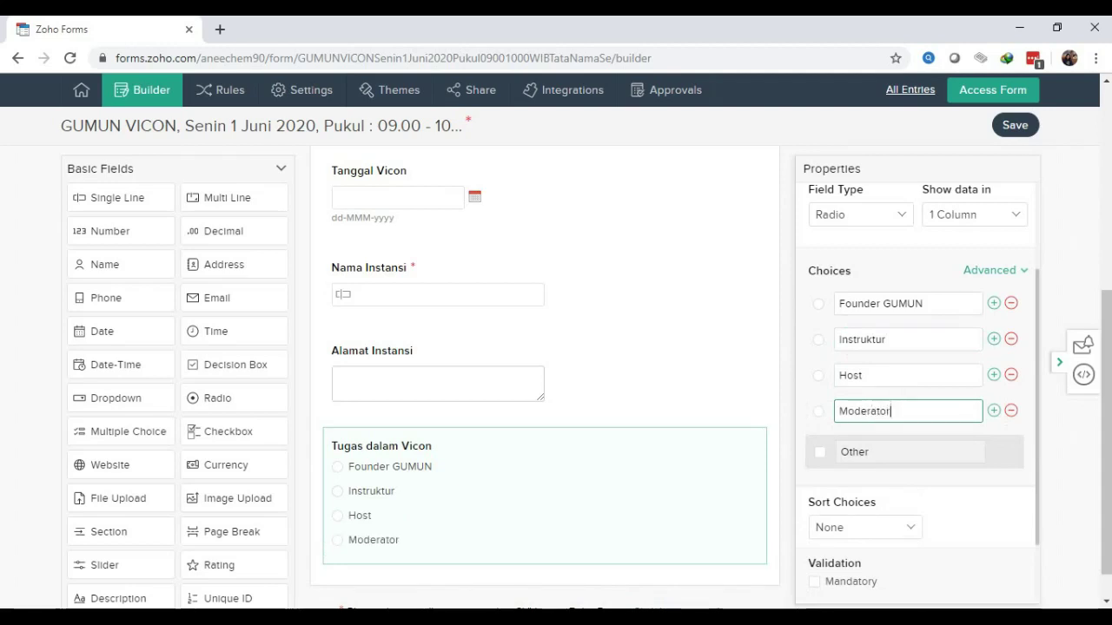
{"action": "key", "text": "Return"}
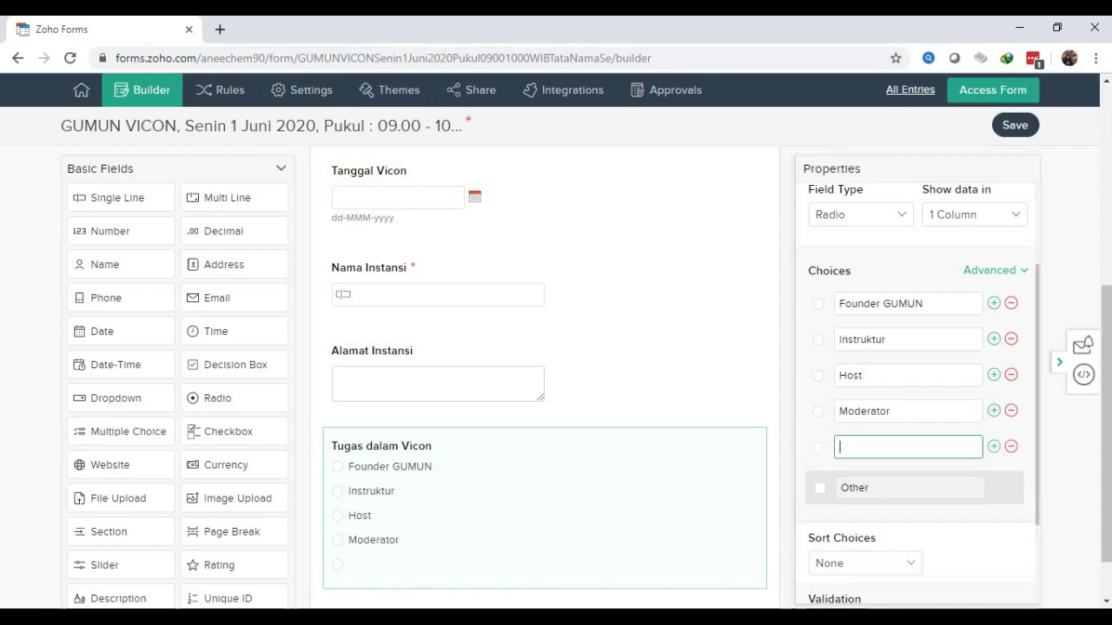
{"action": "type", "text": "d"}
{"action": "key", "text": "BackSpace"}
{"action": "type", "text": "Presenter"}
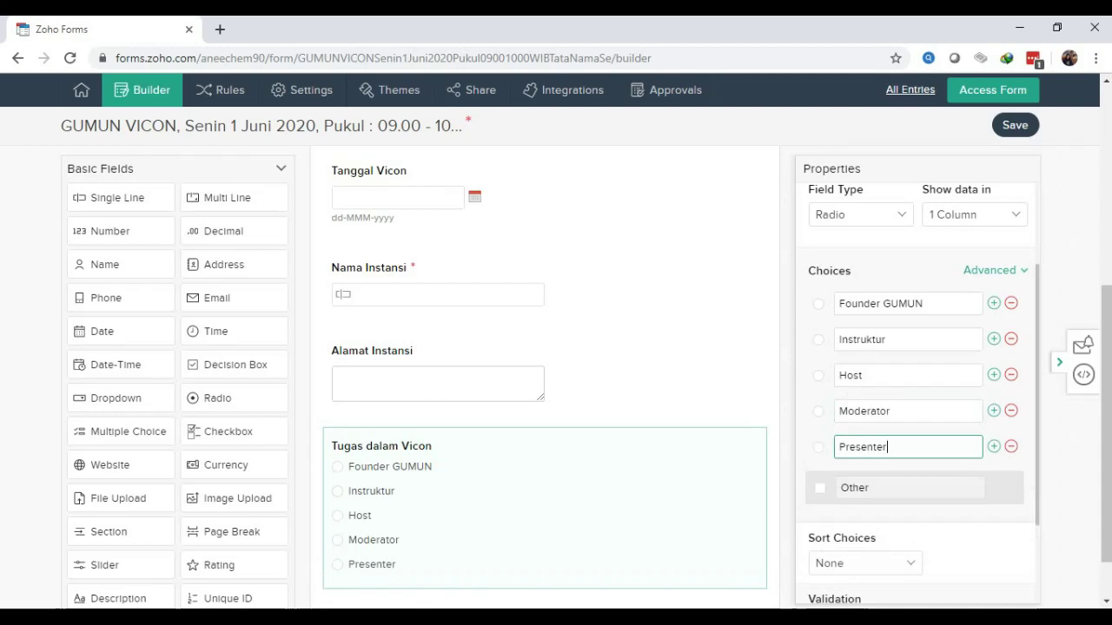
{"action": "key", "text": "Return"}
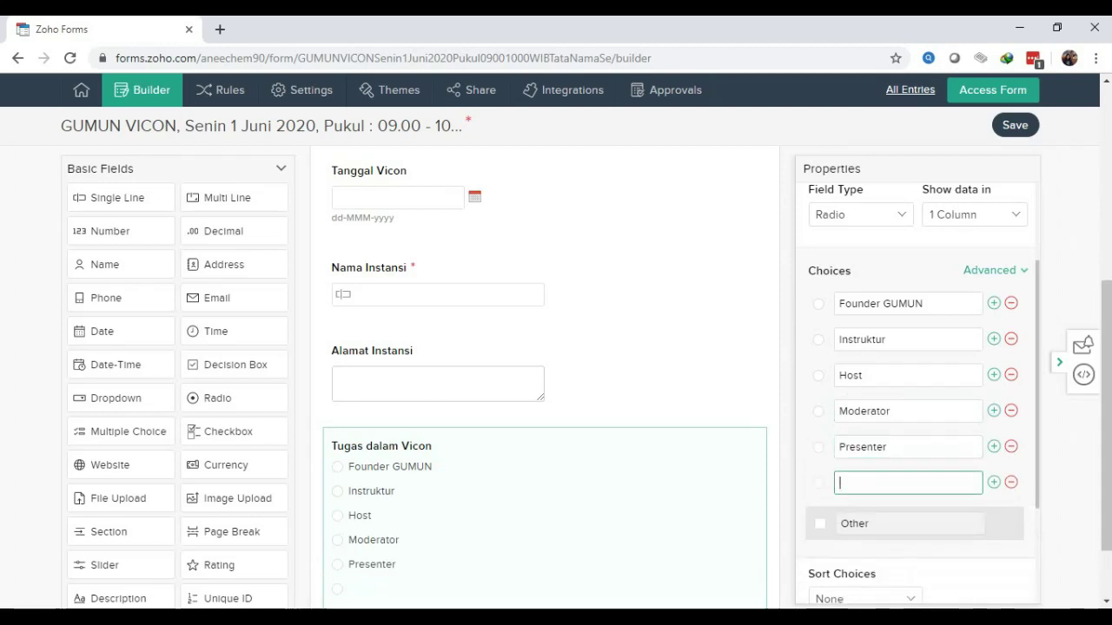
{"action": "type", "text": "p"}
{"action": "key", "text": "BackSpace"}
{"action": "type", "text": "Peserta"}
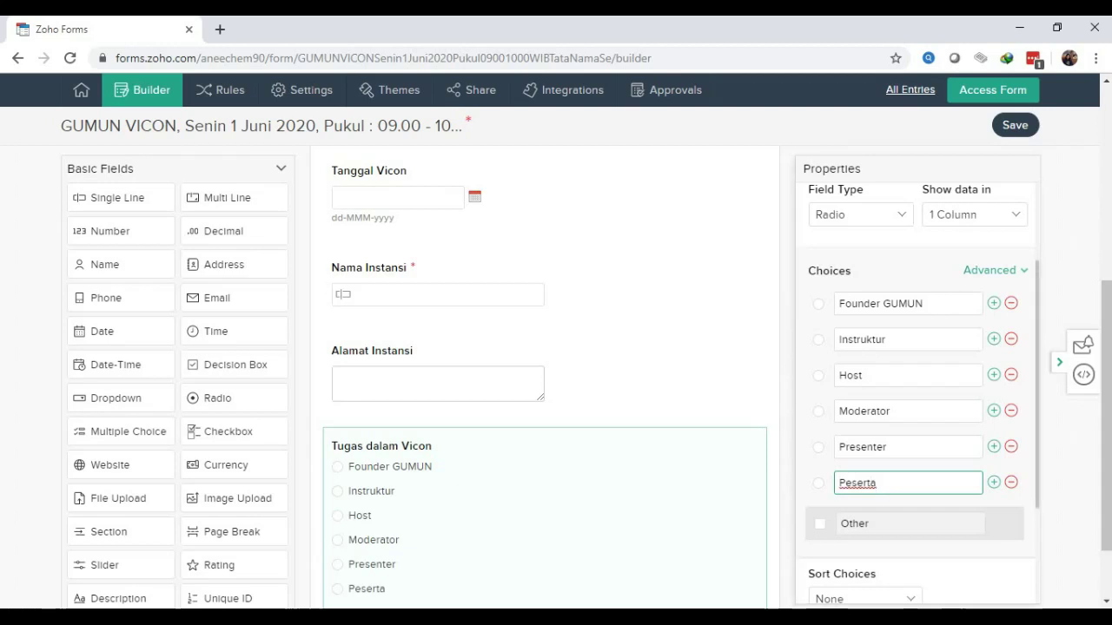
Tick Mandatory for 'Tugas dalam Vicon' and bring the Advanced Fields list into view
{"action": "scroll", "coordinate": [917, 390], "scroll_direction": "down", "scroll_amount": 1}
{"action": "scroll", "coordinate": [916, 391], "scroll_direction": "down", "scroll_amount": 1}
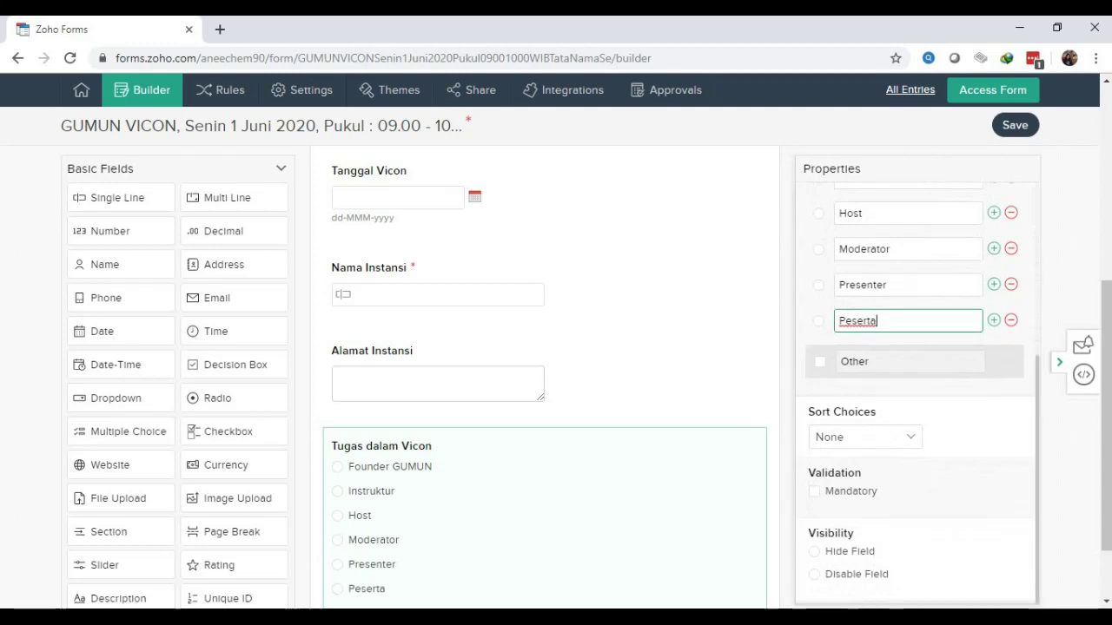
{"action": "left_click", "coordinate": [814, 490]}
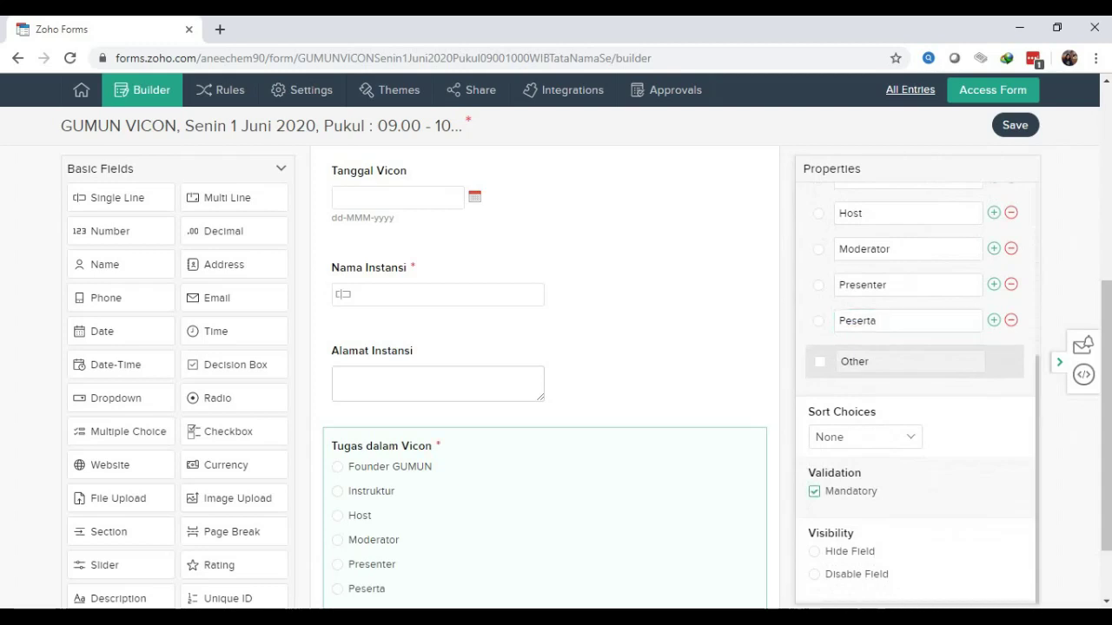
{"action": "left_click_drag", "start_coordinate": [1105, 417], "coordinate": [1105, 464]}
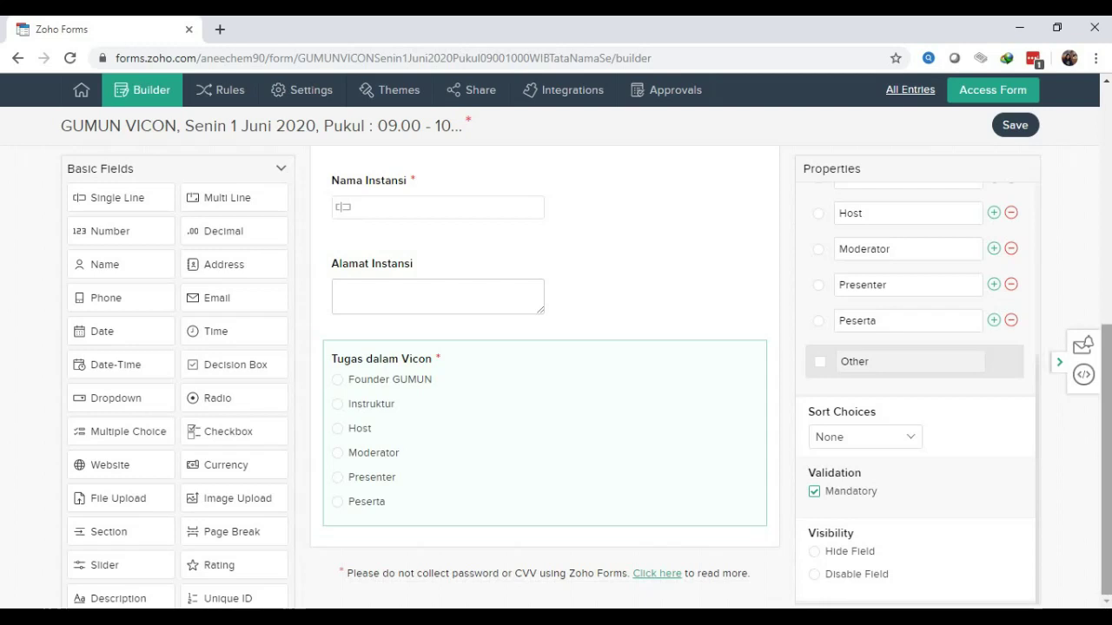
{"action": "scroll", "coordinate": [544, 365], "scroll_direction": "up", "scroll_amount": 10}
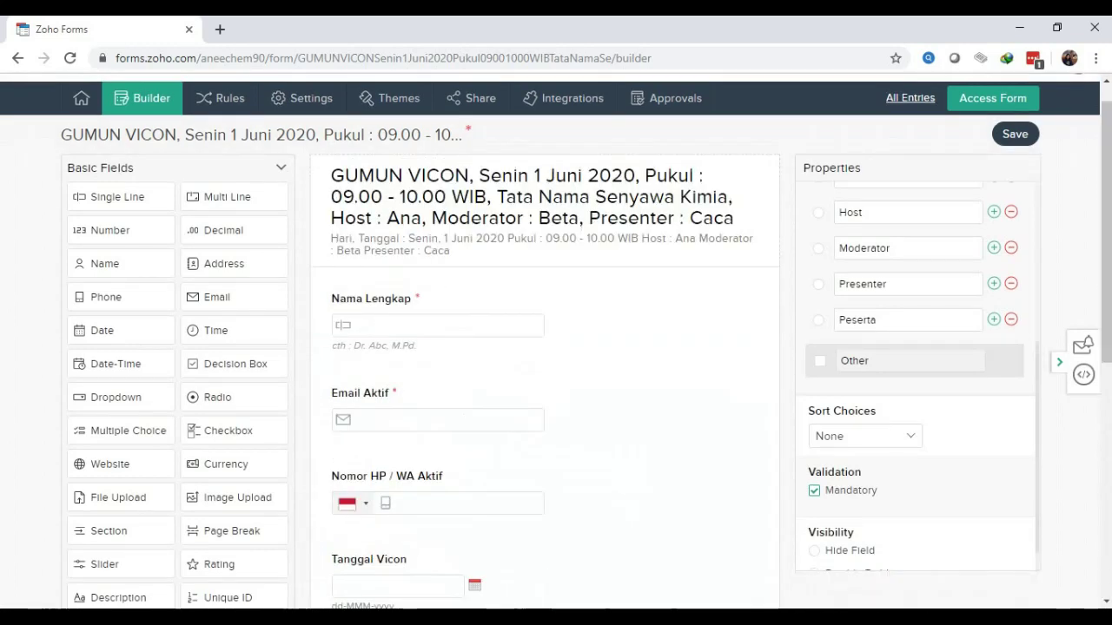
{"action": "scroll", "coordinate": [545, 364], "scroll_direction": "down", "scroll_amount": 5}
{"action": "scroll", "coordinate": [544, 365], "scroll_direction": "down", "scroll_amount": 2}
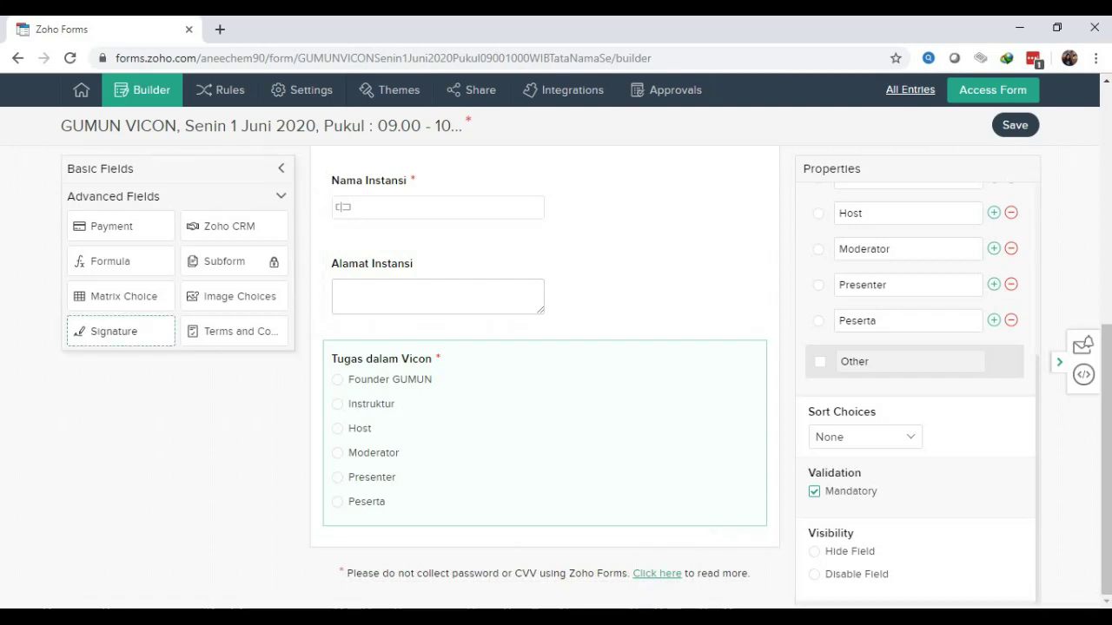
Add a Signature field below 'Tugas dalam Vicon' and label it 'Tanda Tangan'
{"action": "left_click_drag", "start_coordinate": [121, 331], "coordinate": [396, 545]}
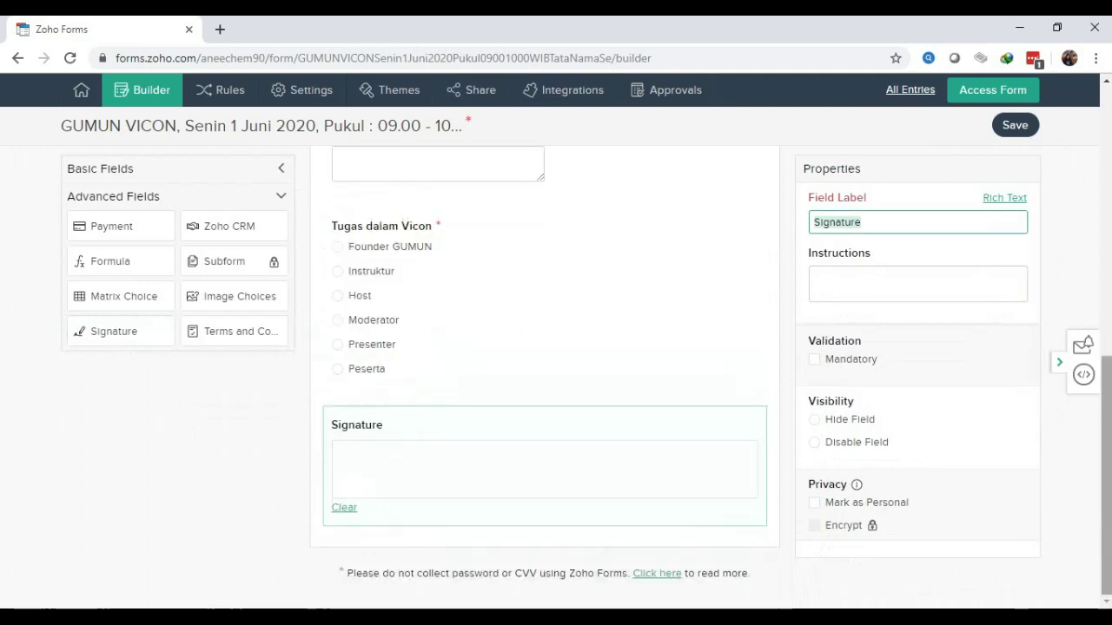
{"action": "type", "text": "Tand"}
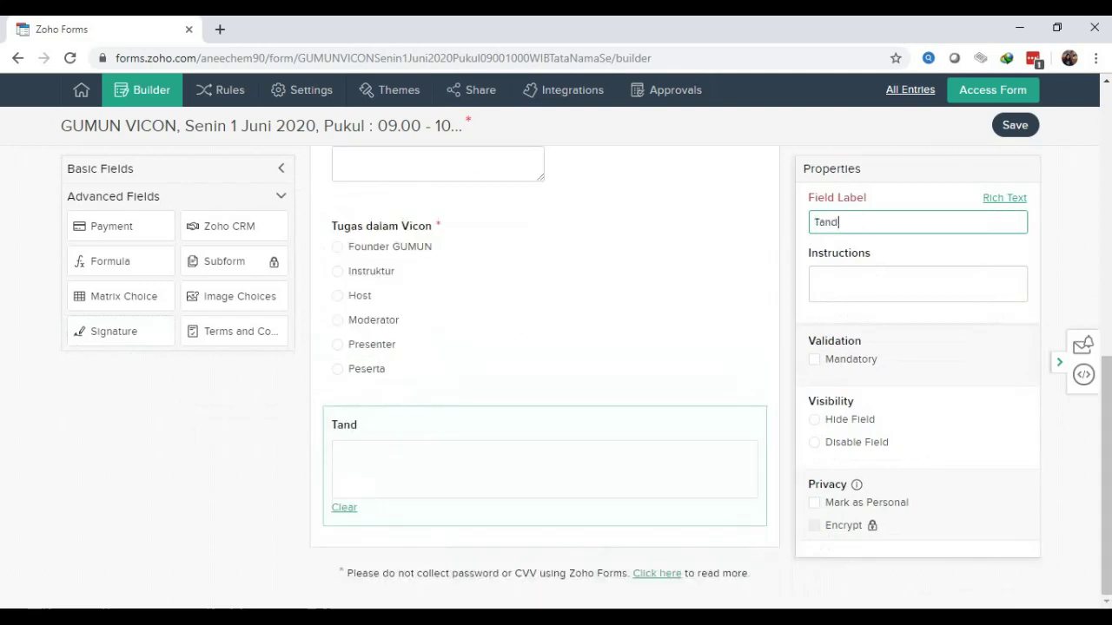
{"action": "type", "text": "a Tangan"}
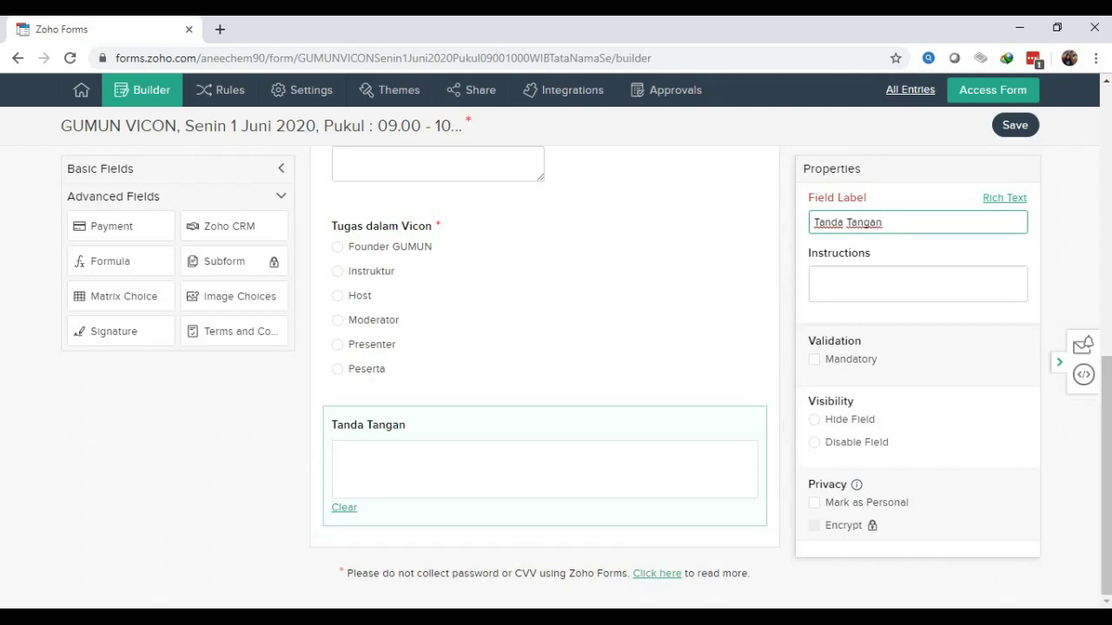
Give 'Tanda Tangan' the instruction 'Goreskan tanda tangan pada kolom yang disediakan'
{"action": "left_click", "coordinate": [868, 278]}
{"action": "type", "text": "Gores"}
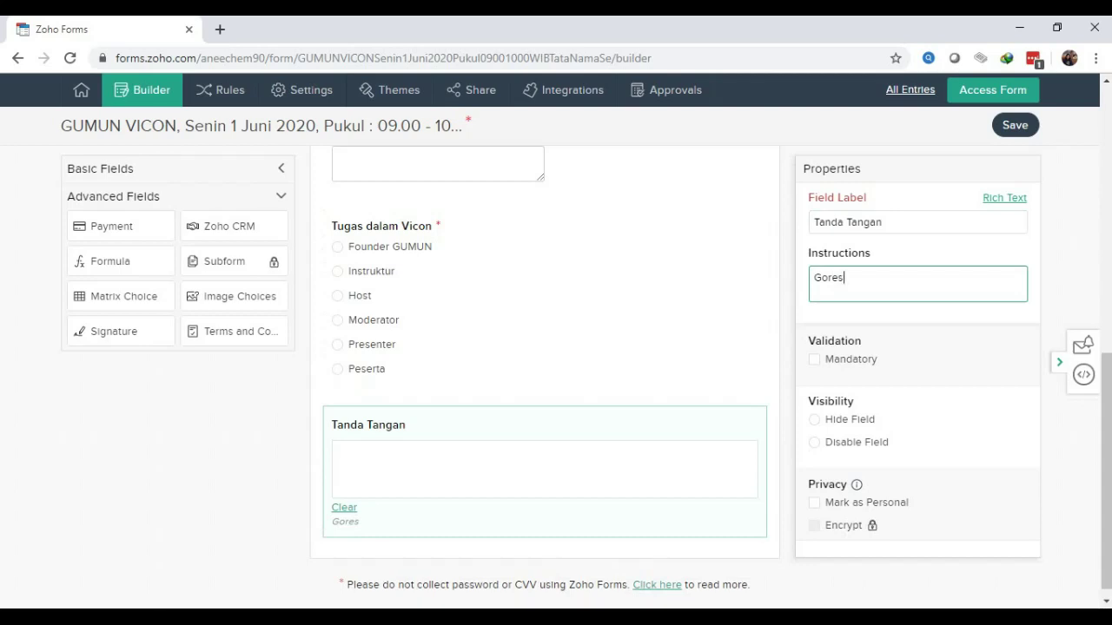
{"action": "type", "text": "kan tanda "}
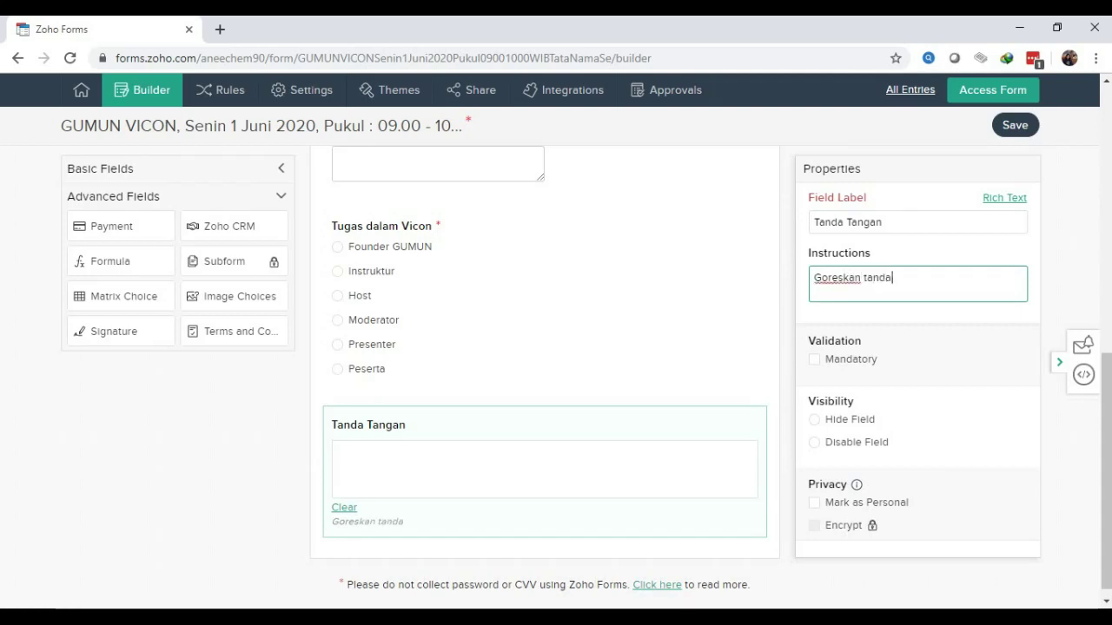
{"action": "type", "text": "tangan "}
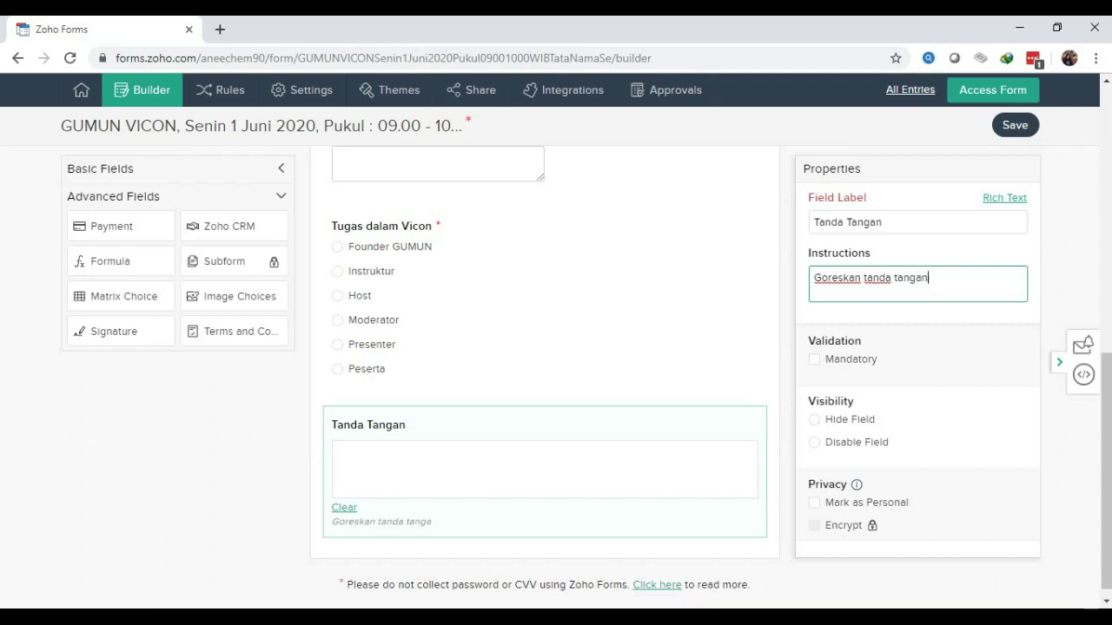
{"action": "type", "text": "pada kolom ya"}
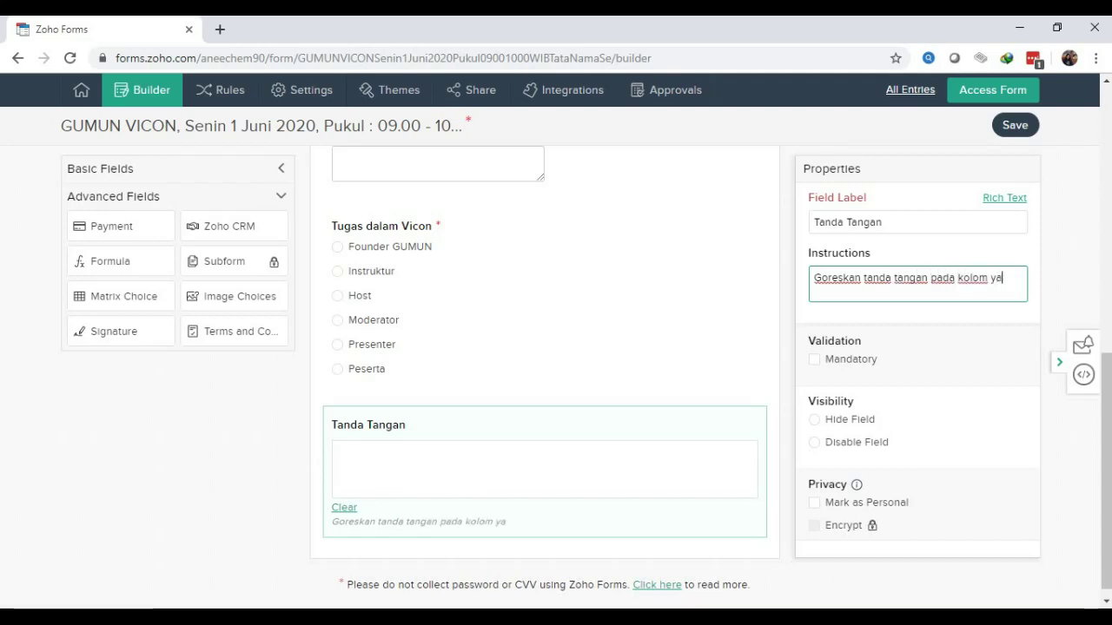
{"action": "type", "text": "ng disedi"}
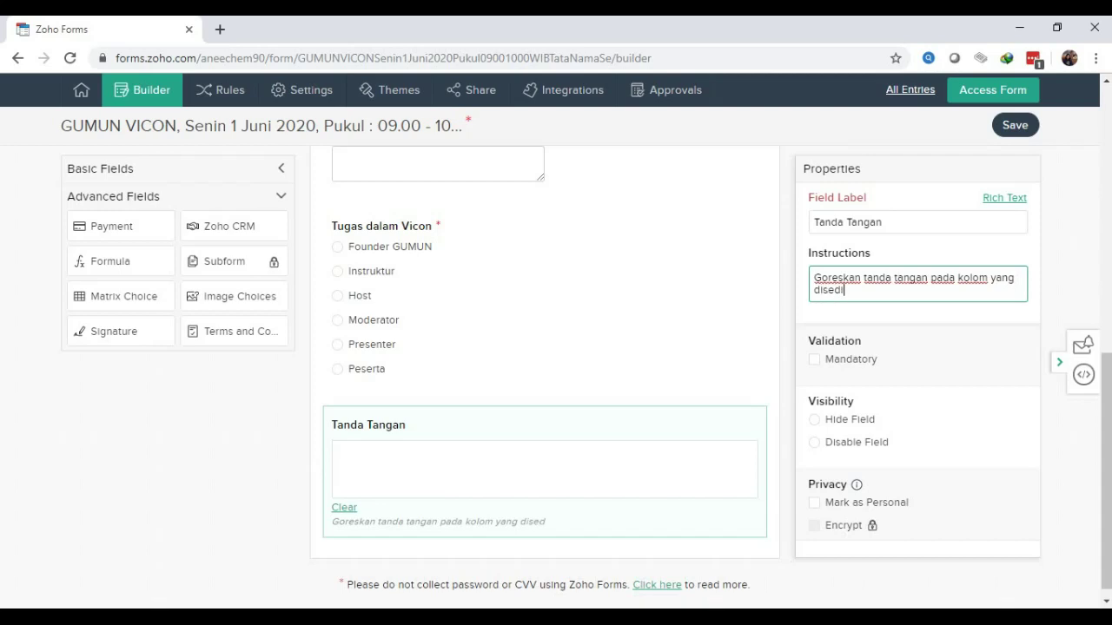
{"action": "type", "text": "akan."}
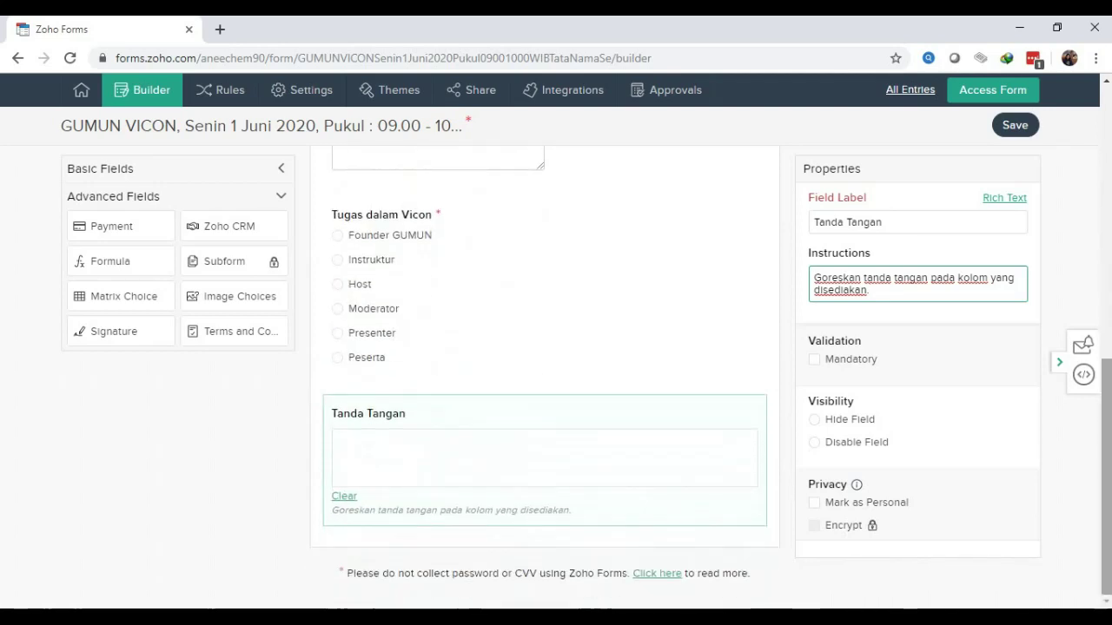
Review the form preview, save the form, and look over the saved result
{"action": "scroll", "coordinate": [545, 374], "scroll_direction": "up", "scroll_amount": 5}
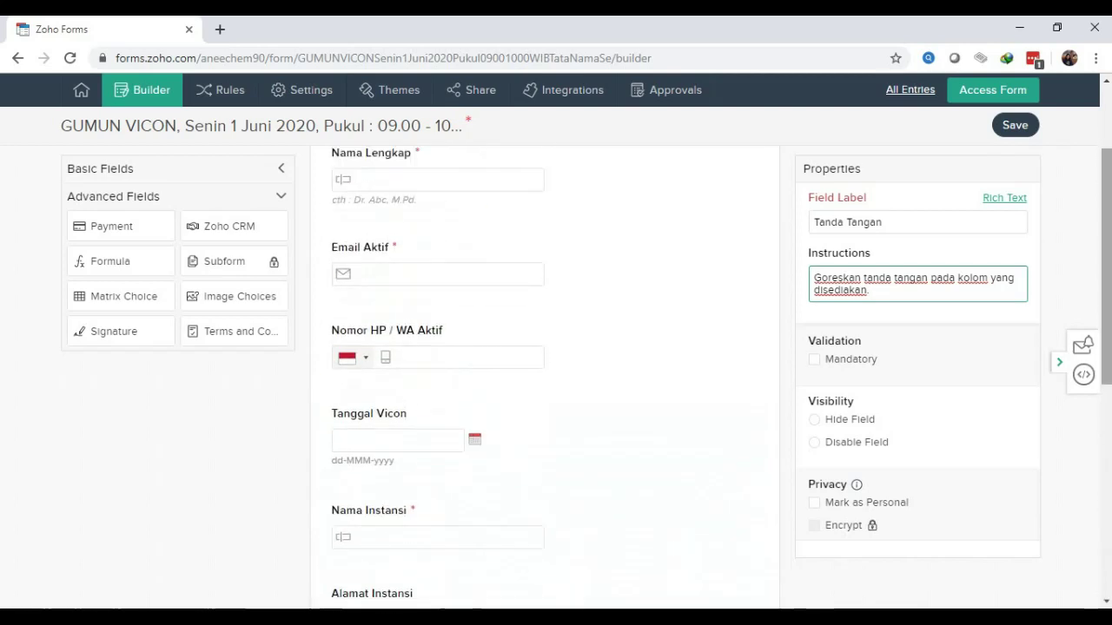
{"action": "scroll", "coordinate": [544, 374], "scroll_direction": "up", "scroll_amount": 2}
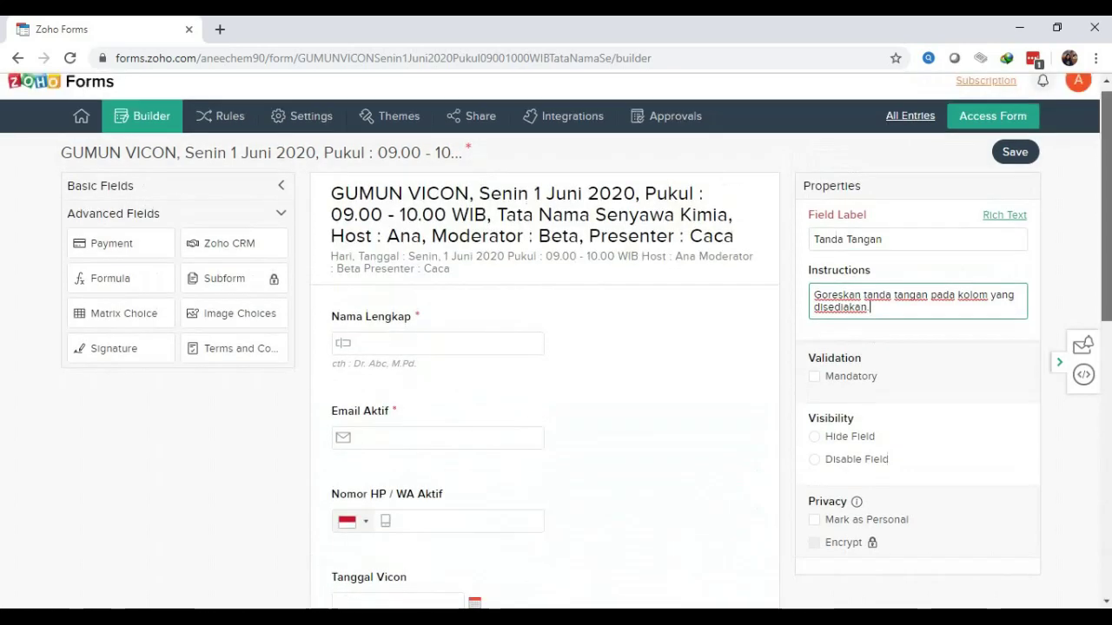
{"action": "scroll", "coordinate": [545, 374], "scroll_direction": "down", "scroll_amount": 5}
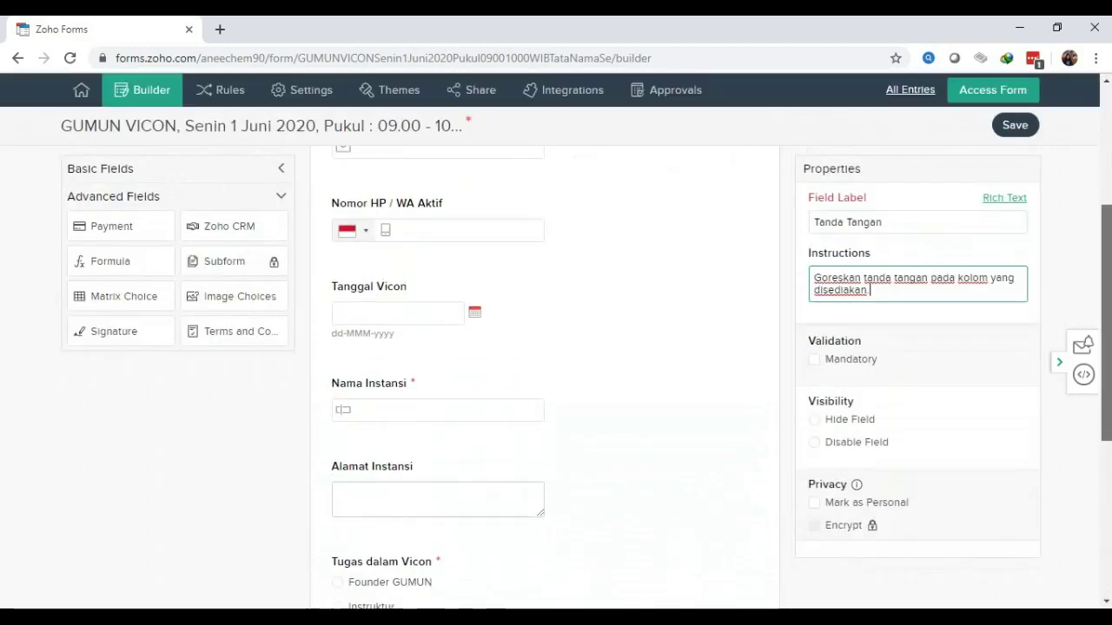
{"action": "scroll", "coordinate": [545, 374], "scroll_direction": "down", "scroll_amount": 3}
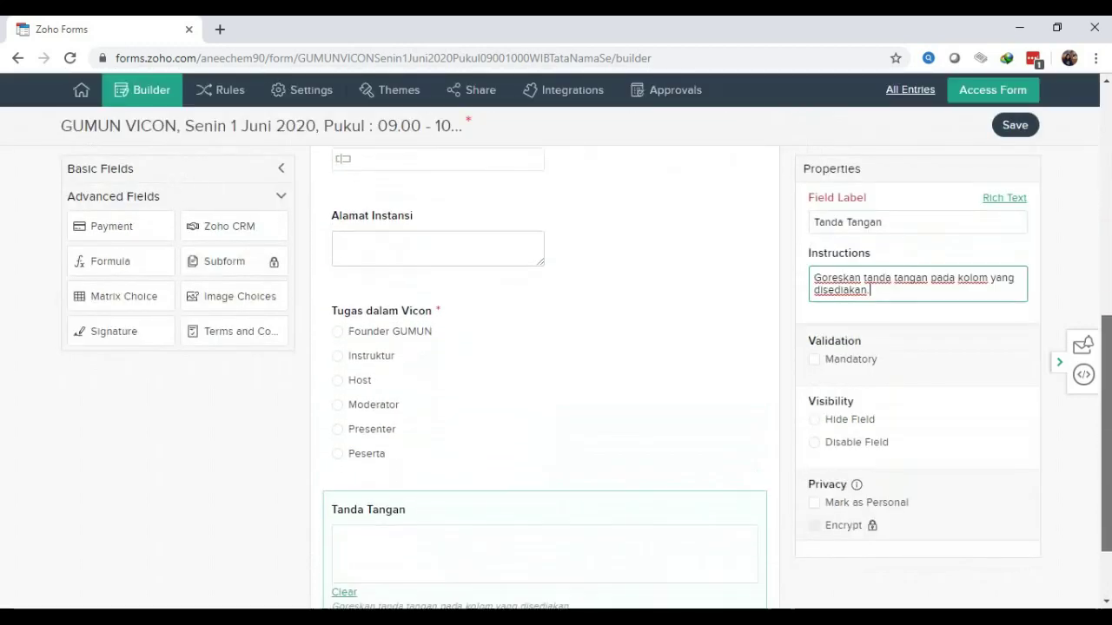
{"action": "scroll", "coordinate": [545, 373], "scroll_direction": "up", "scroll_amount": 10}
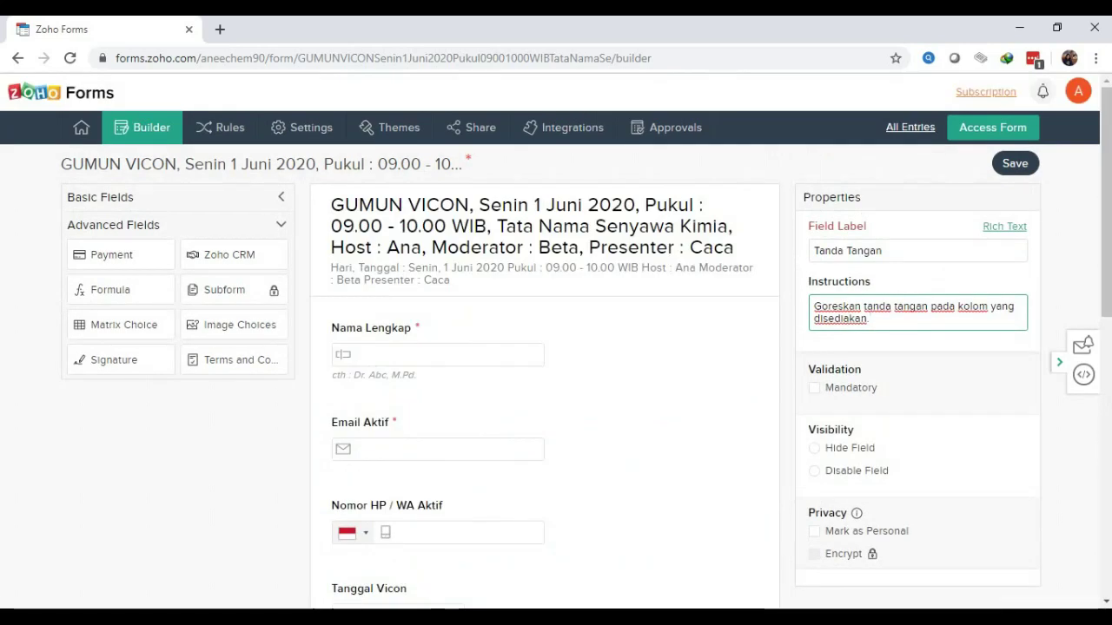
{"action": "left_click", "coordinate": [1015, 163]}
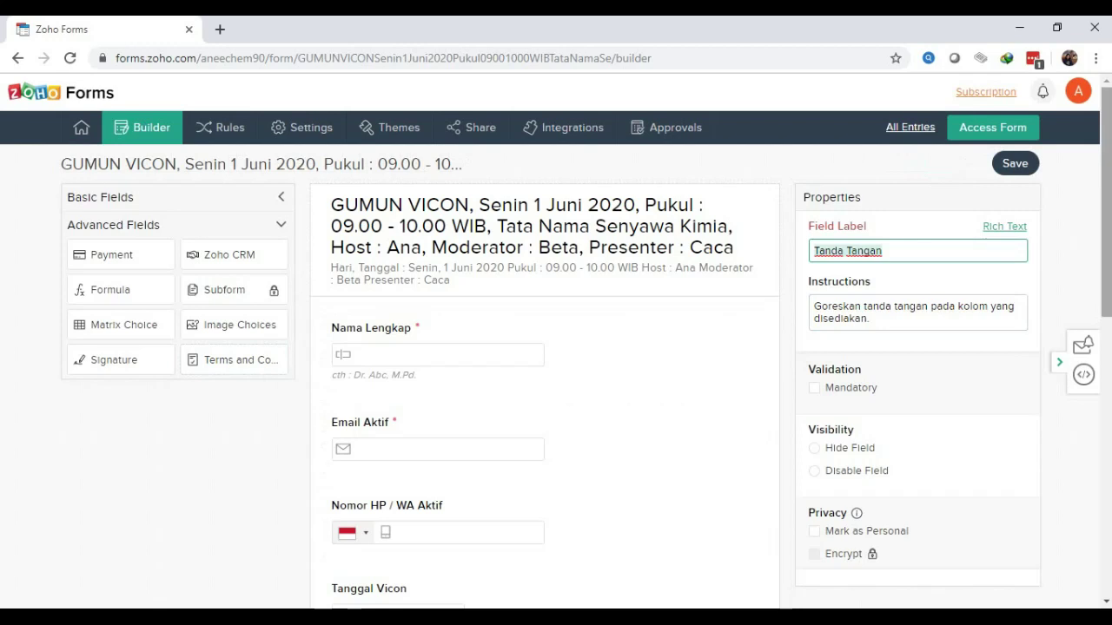
{"action": "scroll", "coordinate": [556, 347], "scroll_direction": "down", "scroll_amount": 1}
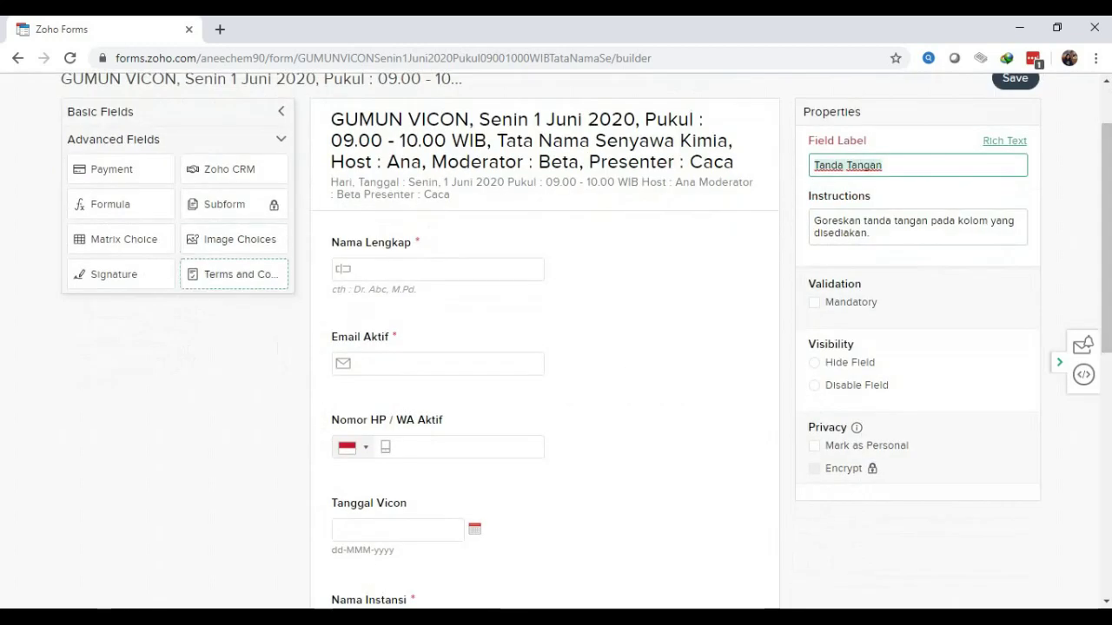
{"action": "scroll", "coordinate": [545, 373], "scroll_direction": "down", "scroll_amount": 3}
{"action": "scroll", "coordinate": [544, 373], "scroll_direction": "down", "scroll_amount": 1}
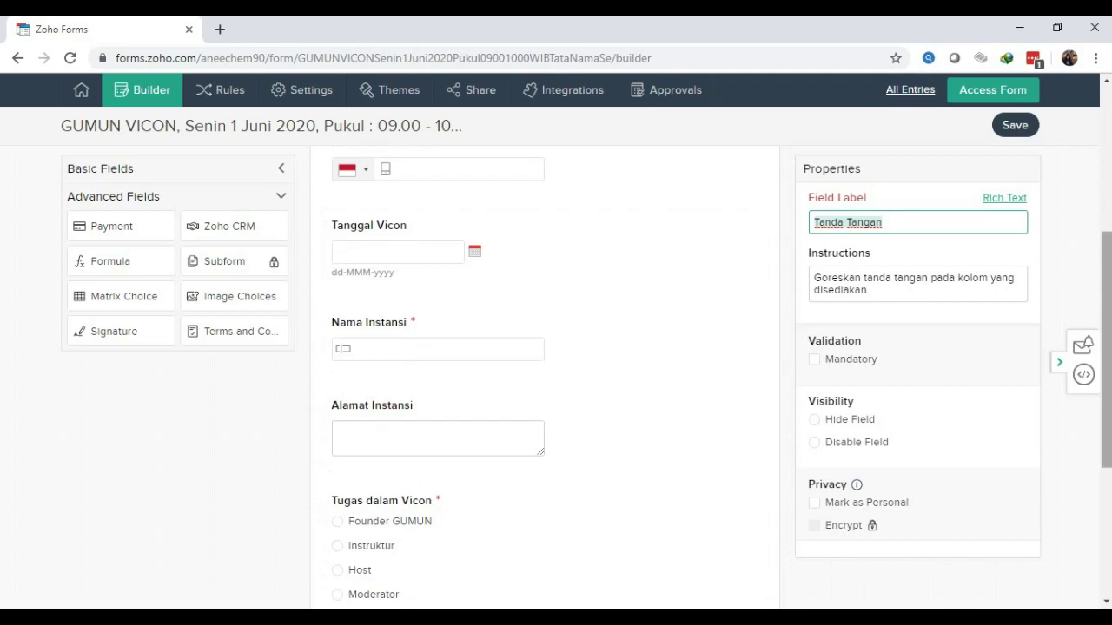
{"action": "scroll", "coordinate": [544, 391], "scroll_direction": "up", "scroll_amount": 5}
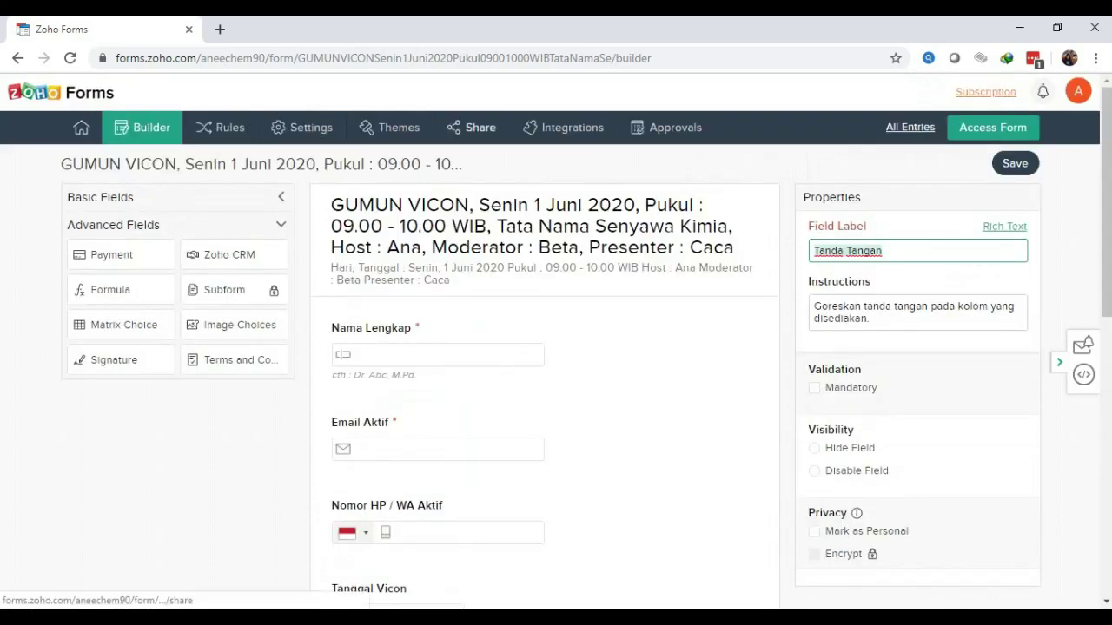
{"action": "scroll", "coordinate": [365, 300], "scroll_direction": "down", "scroll_amount": 5}
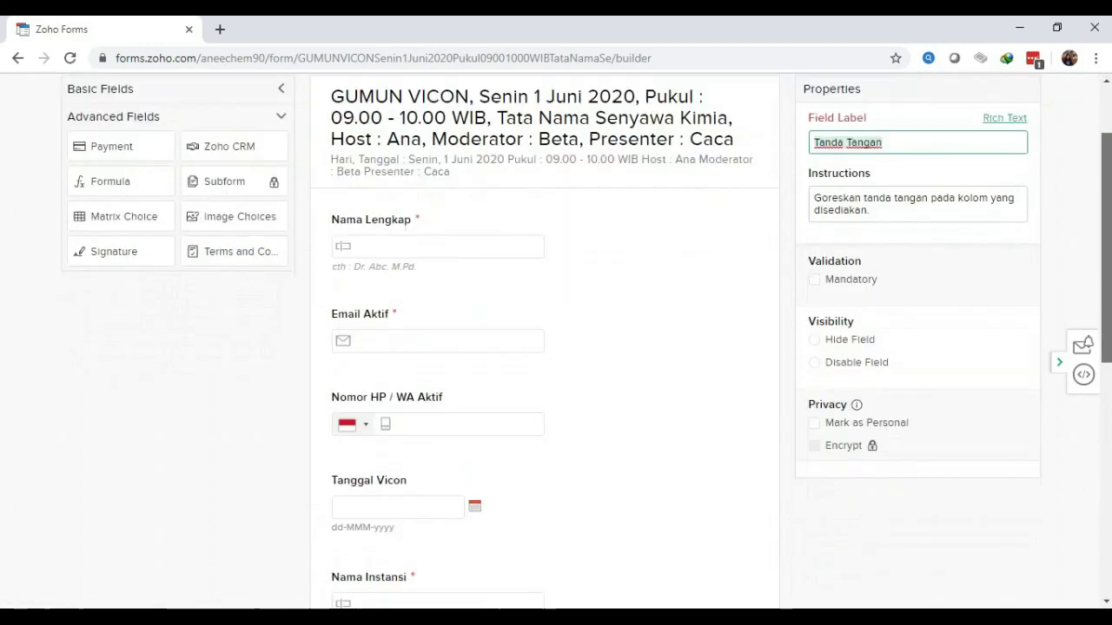
{"action": "scroll", "coordinate": [365, 299], "scroll_direction": "up", "scroll_amount": 5}
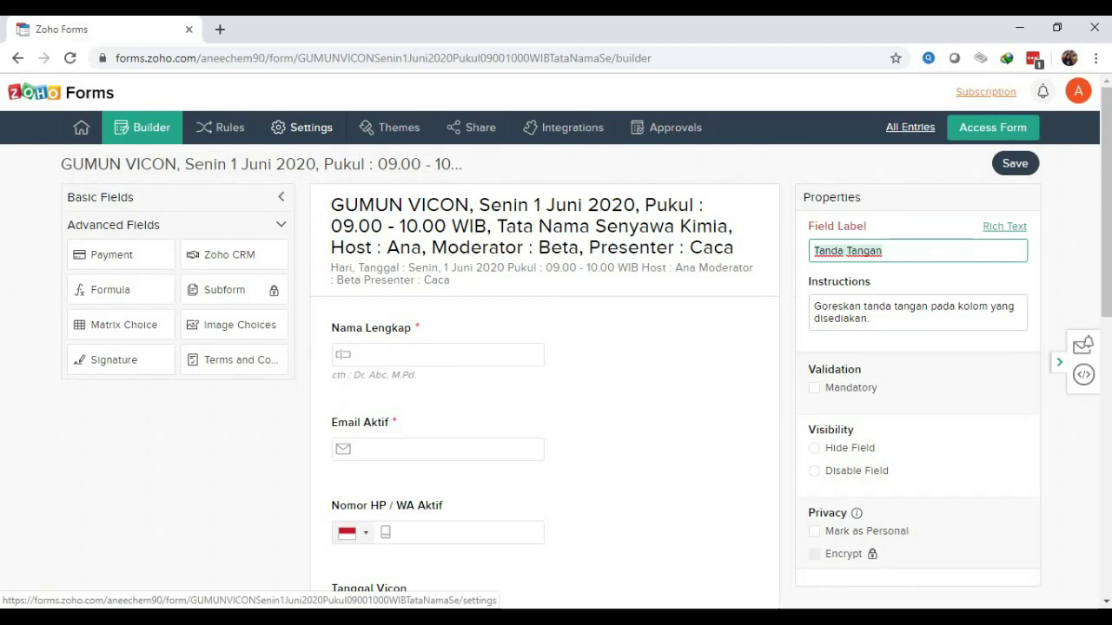
Open the form's Settings page and scroll down to its Date and Time options
{"action": "left_click", "coordinate": [301, 127]}
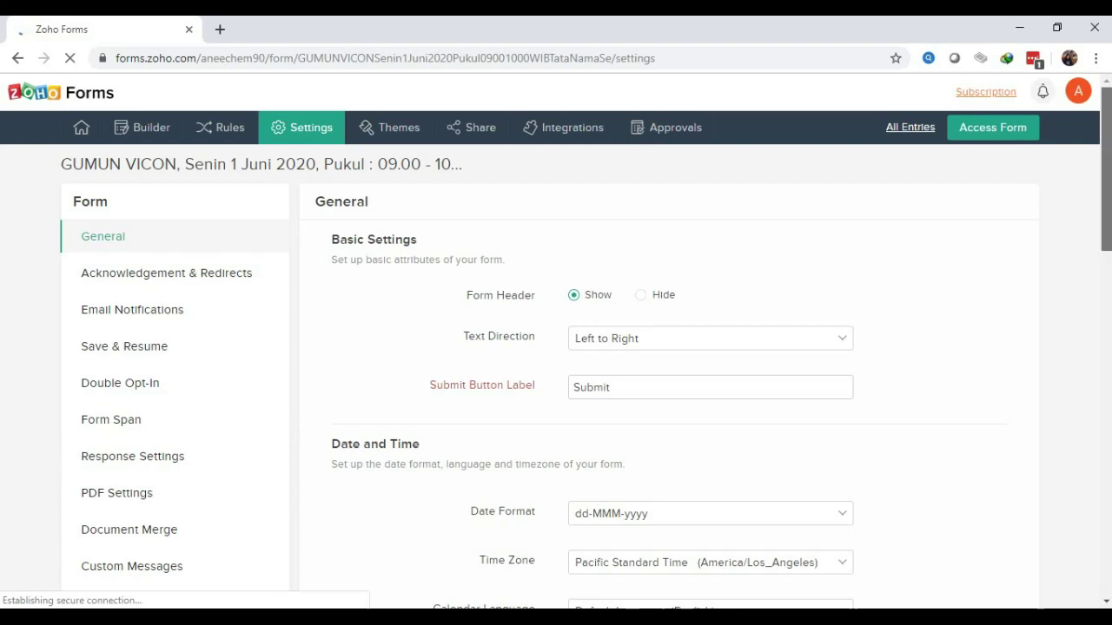
{"action": "scroll", "coordinate": [555, 347], "scroll_direction": "down", "scroll_amount": 4}
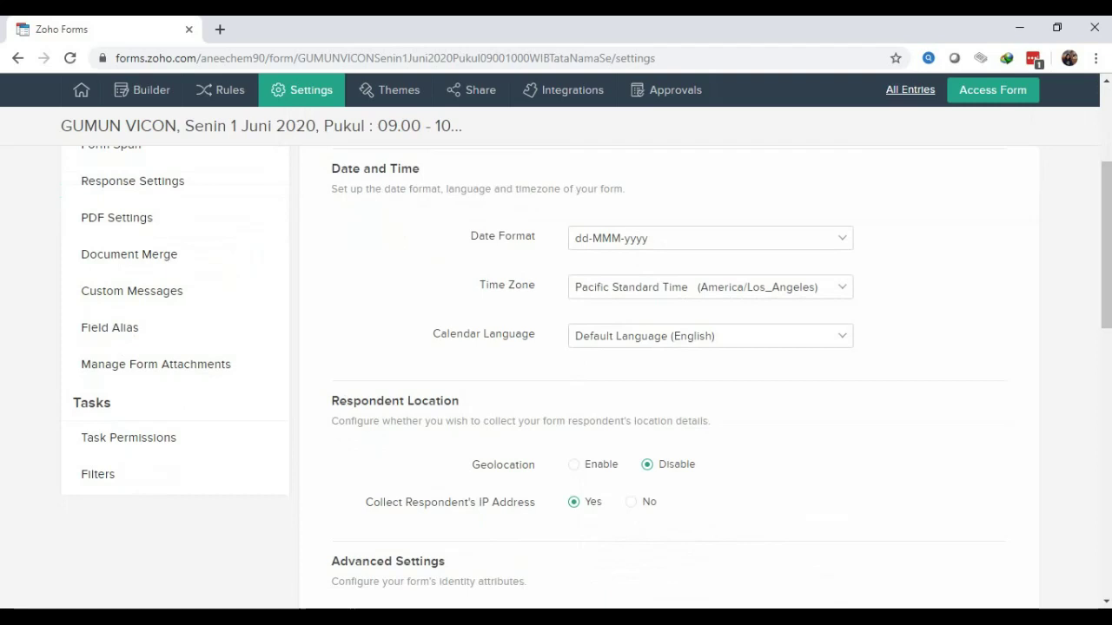
Change the form's time zone from Pacific Standard Time to West Indonesia Time (Asia/Jakarta)
{"action": "left_click", "coordinate": [710, 286]}
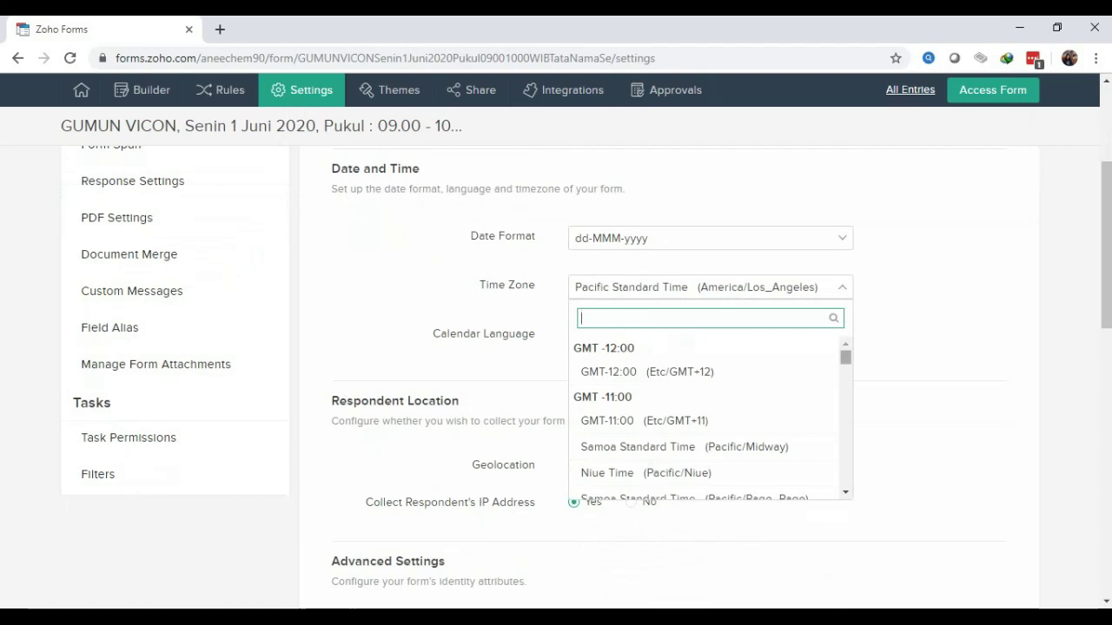
{"action": "scroll", "coordinate": [708, 416], "scroll_direction": "down", "scroll_amount": 15}
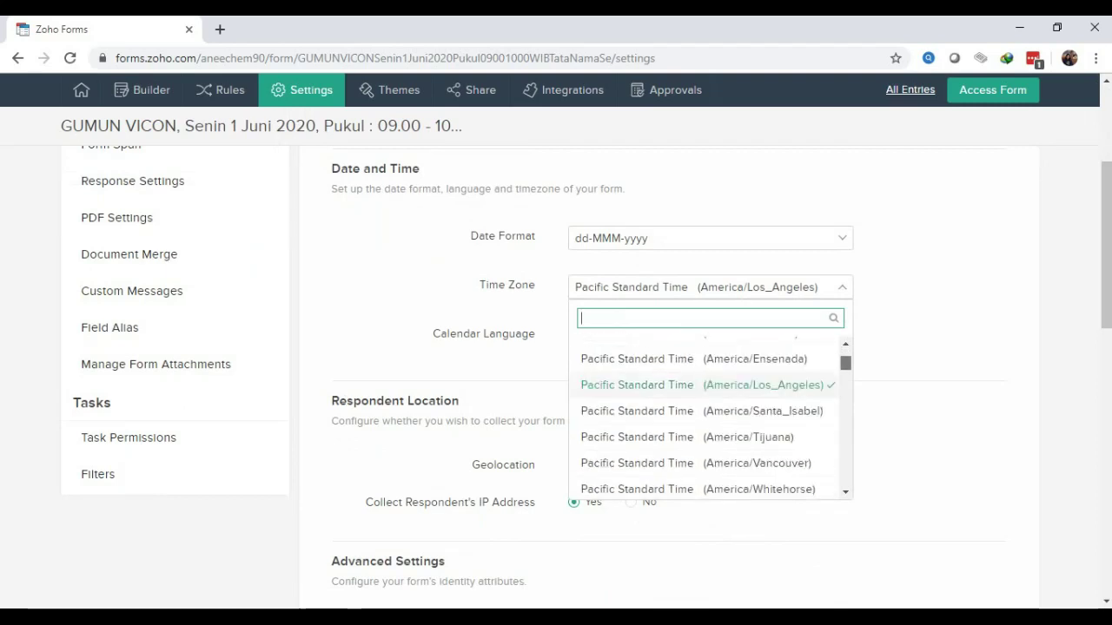
{"action": "scroll", "coordinate": [708, 417], "scroll_direction": "down", "scroll_amount": 15}
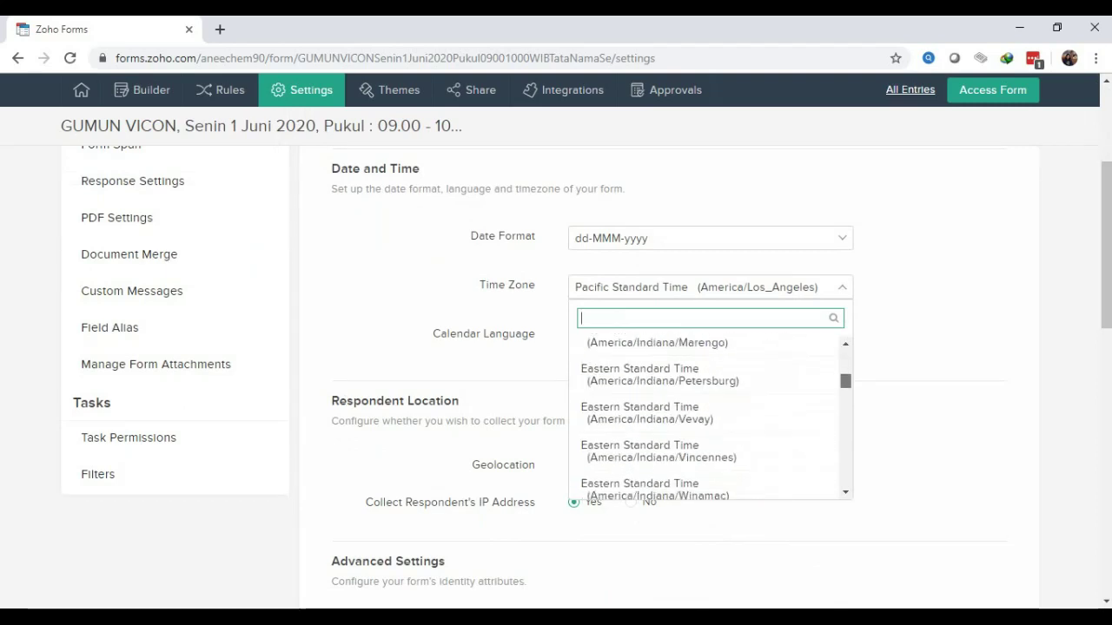
{"action": "scroll", "coordinate": [708, 417], "scroll_direction": "down", "scroll_amount": 15}
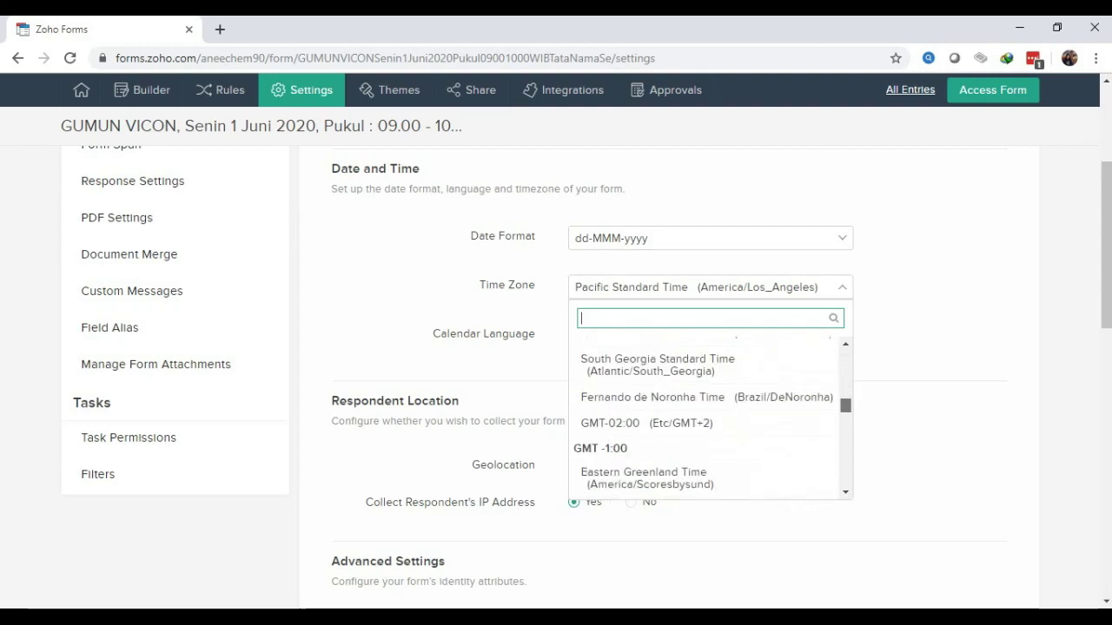
{"action": "scroll", "coordinate": [708, 417], "scroll_direction": "down", "scroll_amount": 15}
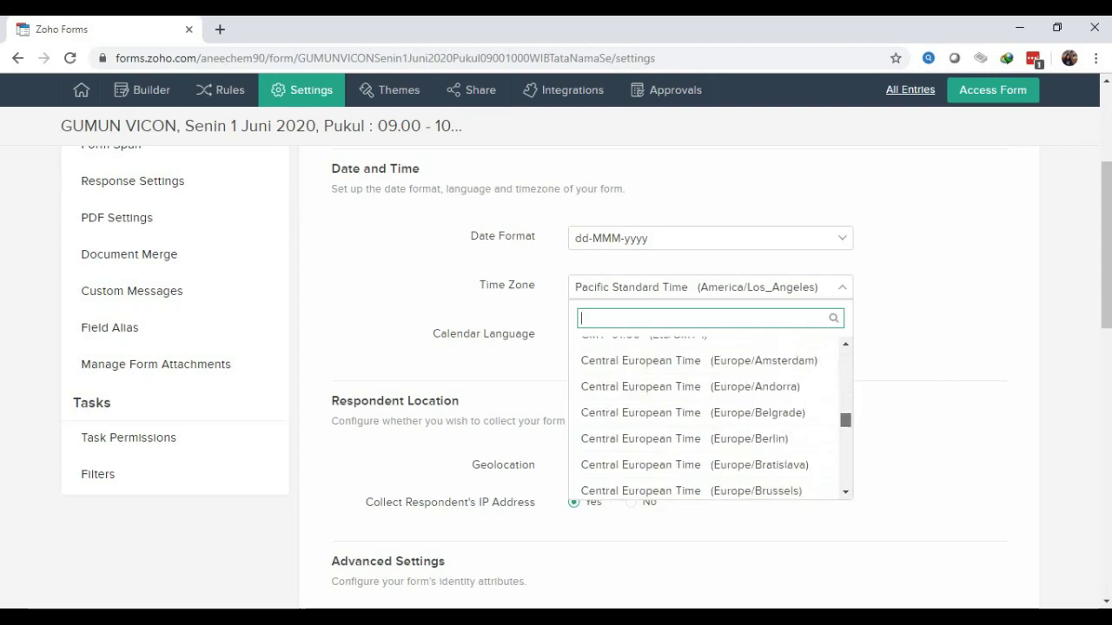
{"action": "scroll", "coordinate": [708, 417], "scroll_direction": "down", "scroll_amount": 15}
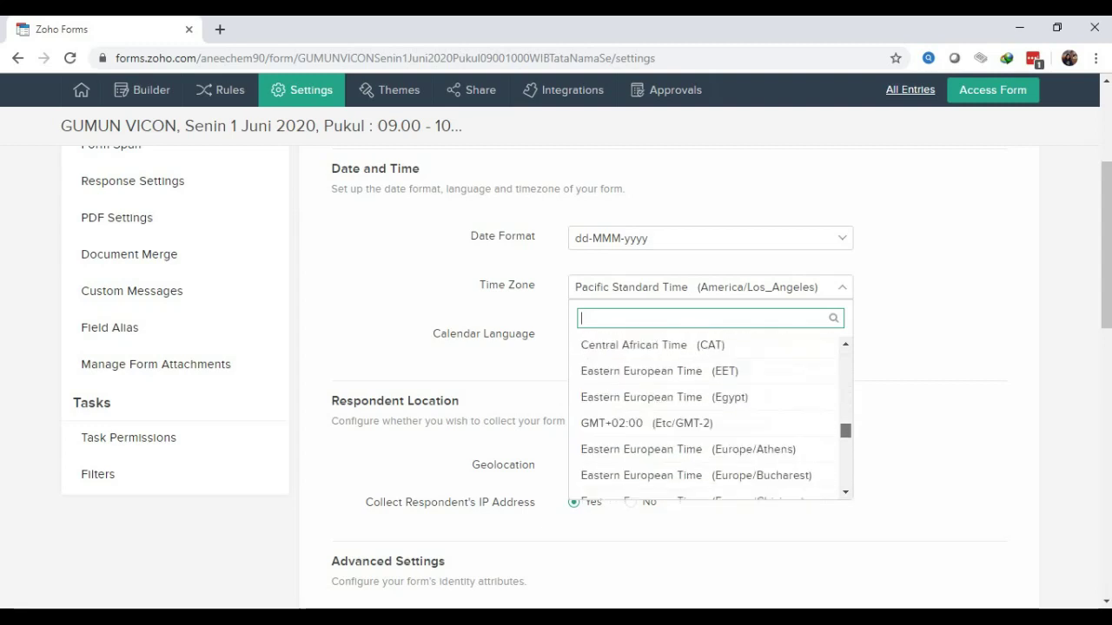
{"action": "scroll", "coordinate": [708, 417], "scroll_direction": "down", "scroll_amount": 12}
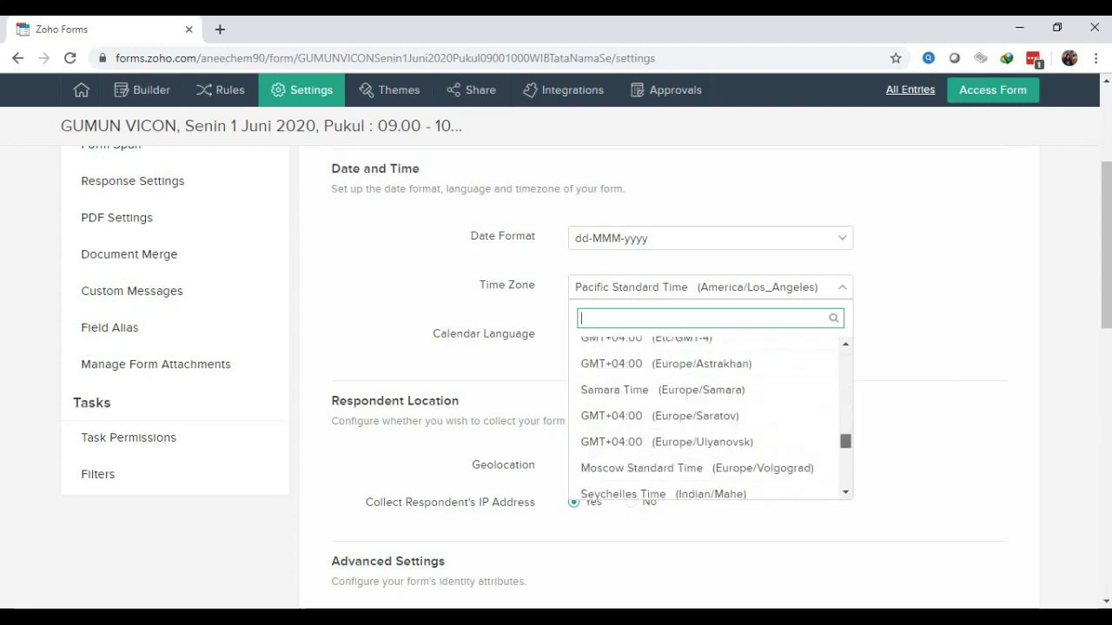
{"action": "scroll", "coordinate": [708, 417], "scroll_direction": "down", "scroll_amount": 3}
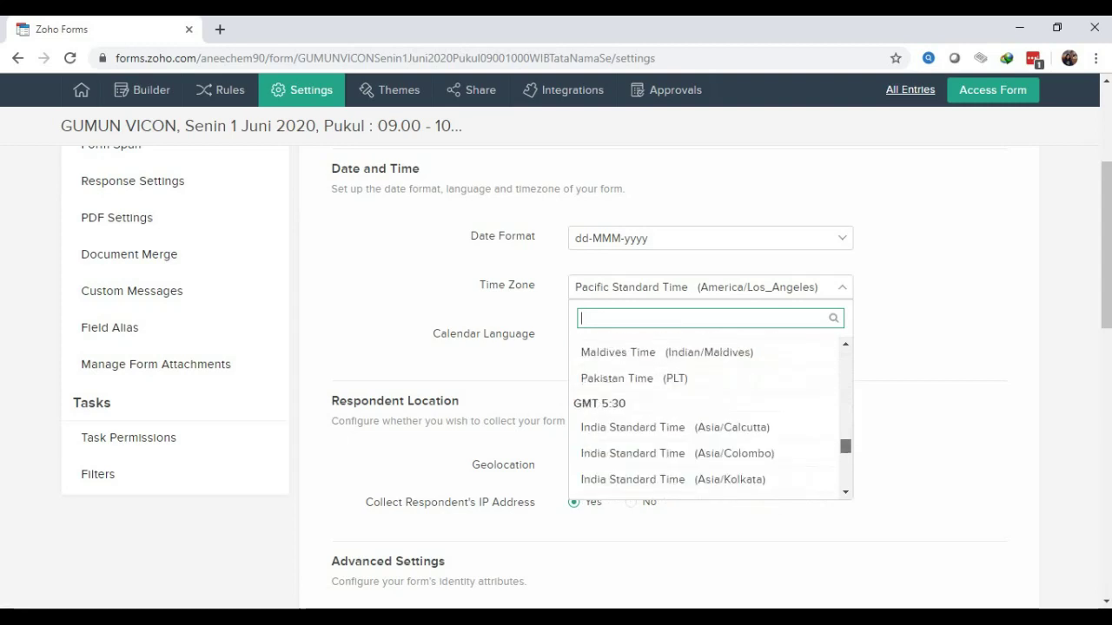
{"action": "scroll", "coordinate": [708, 417], "scroll_direction": "down", "scroll_amount": 6}
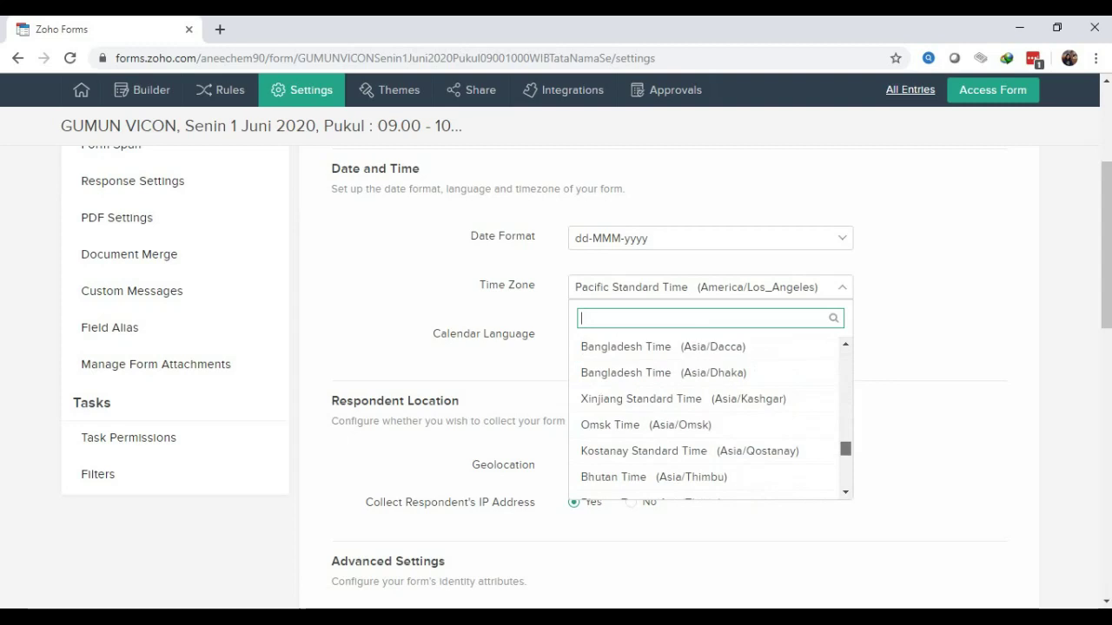
{"action": "scroll", "coordinate": [708, 417], "scroll_direction": "down", "scroll_amount": 6}
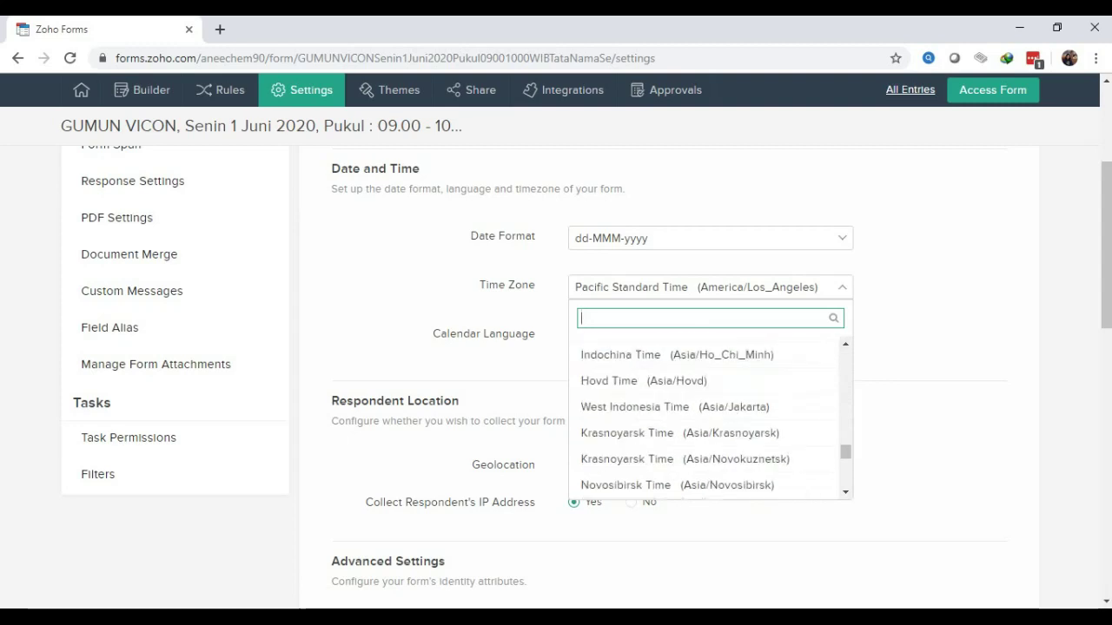
{"action": "left_click", "coordinate": [845, 343]}
{"action": "scroll", "coordinate": [845, 343], "scroll_direction": "up", "scroll_amount": 1}
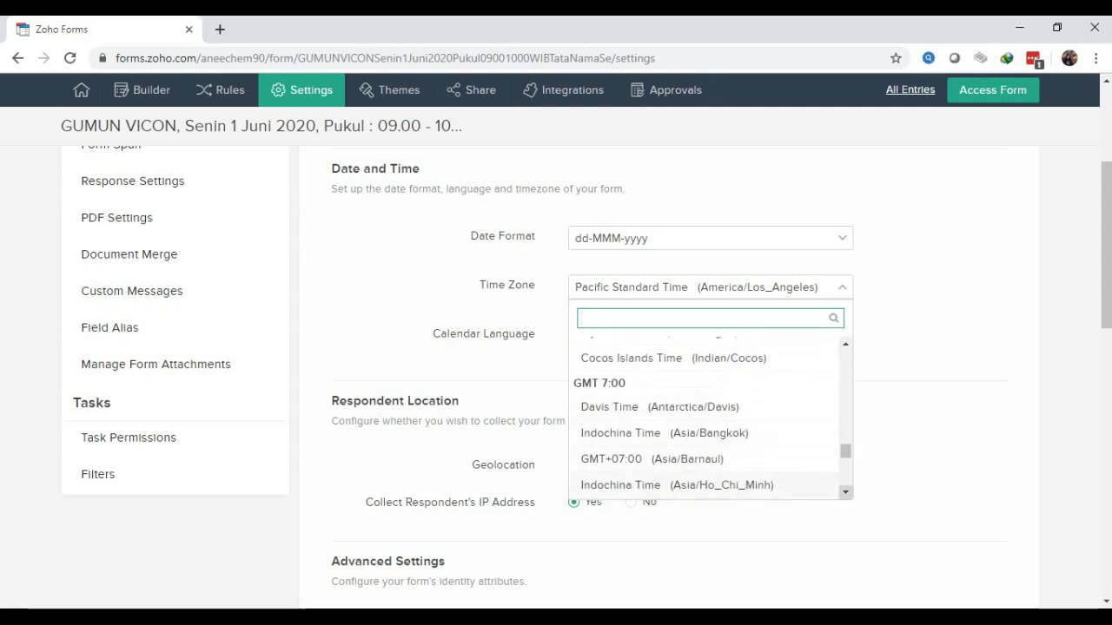
{"action": "left_click", "coordinate": [845, 492]}
{"action": "left_click", "coordinate": [845, 491]}
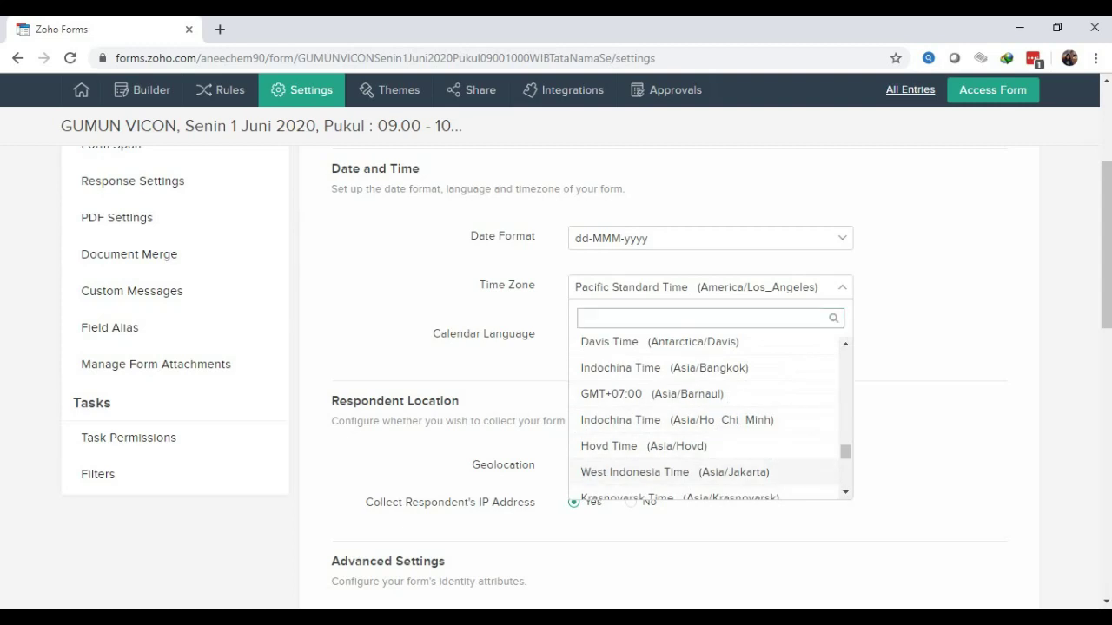
{"action": "left_click", "coordinate": [634, 472]}
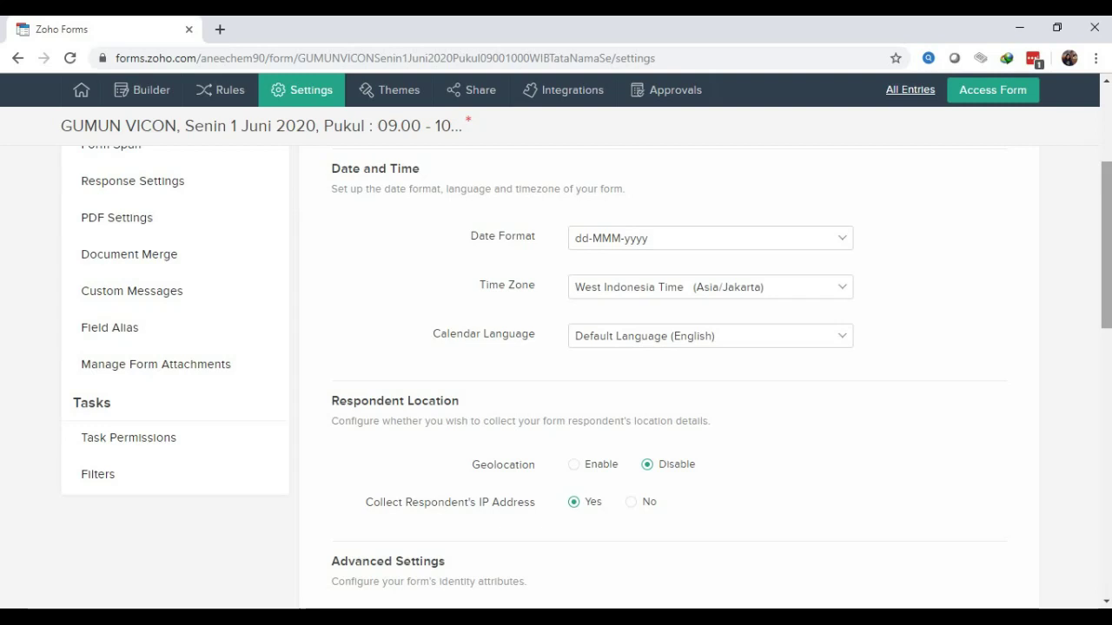
Replace the Submit Button Label 'Submit' with 'KIRIM'
{"action": "scroll", "coordinate": [587, 378], "scroll_direction": "up", "scroll_amount": 5}
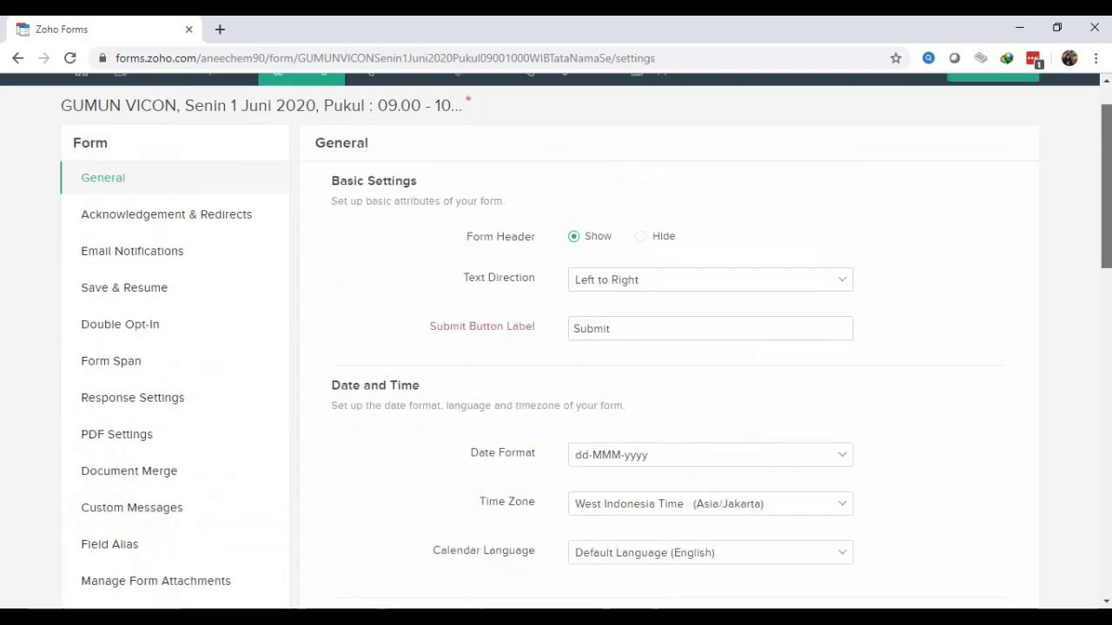
{"action": "scroll", "coordinate": [587, 378], "scroll_direction": "down", "scroll_amount": 10}
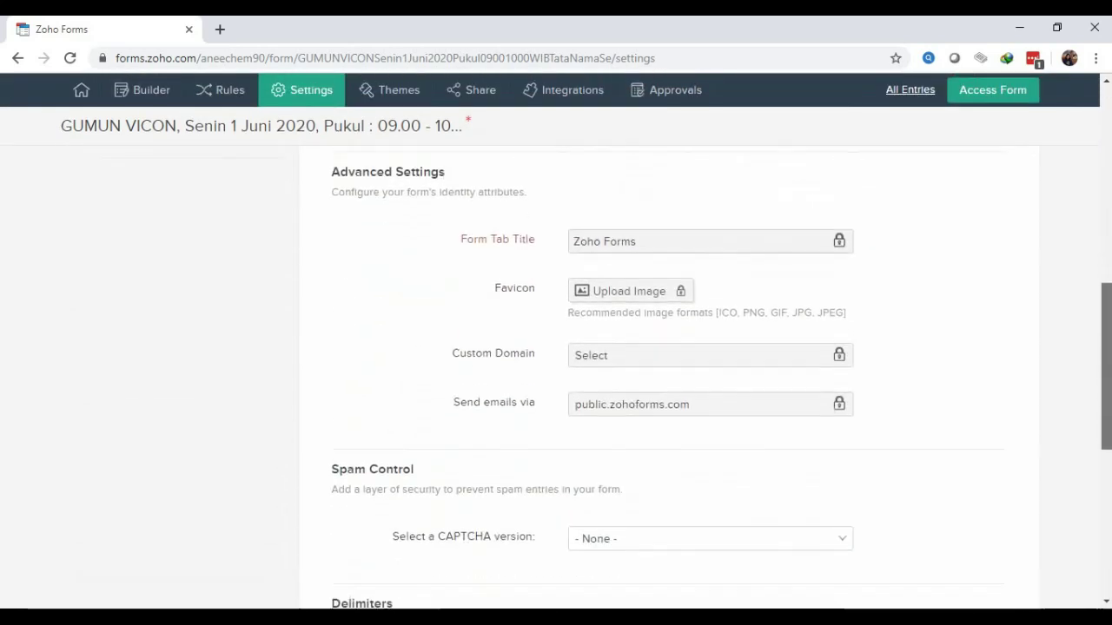
{"action": "scroll", "coordinate": [587, 378], "scroll_direction": "down", "scroll_amount": 2}
{"action": "scroll", "coordinate": [587, 378], "scroll_direction": "up", "scroll_amount": 6}
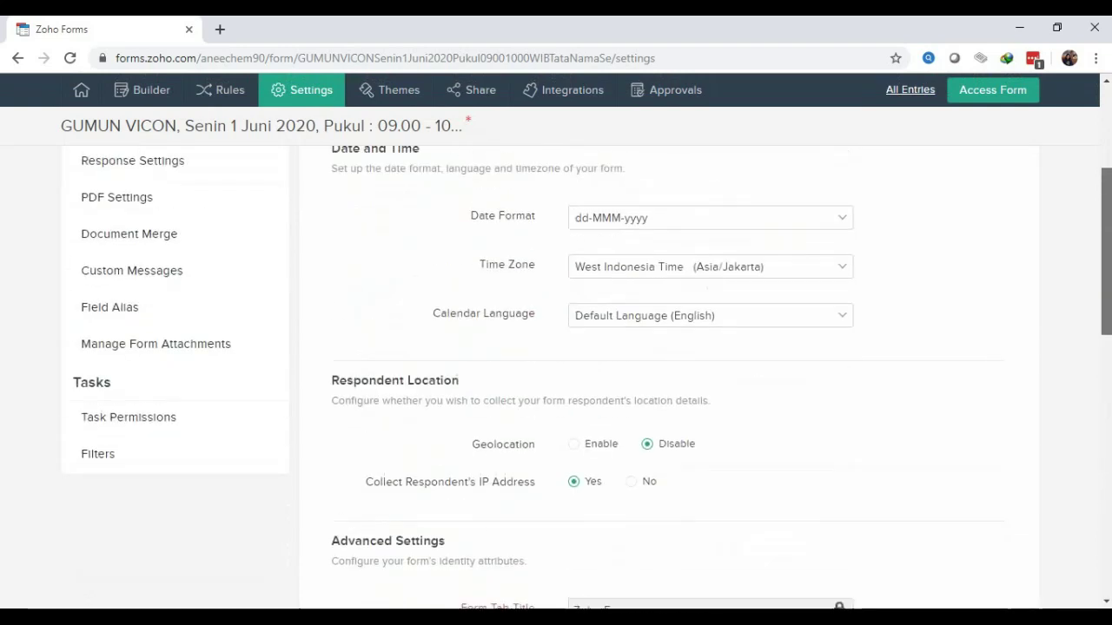
{"action": "scroll", "coordinate": [587, 367], "scroll_direction": "up", "scroll_amount": 3}
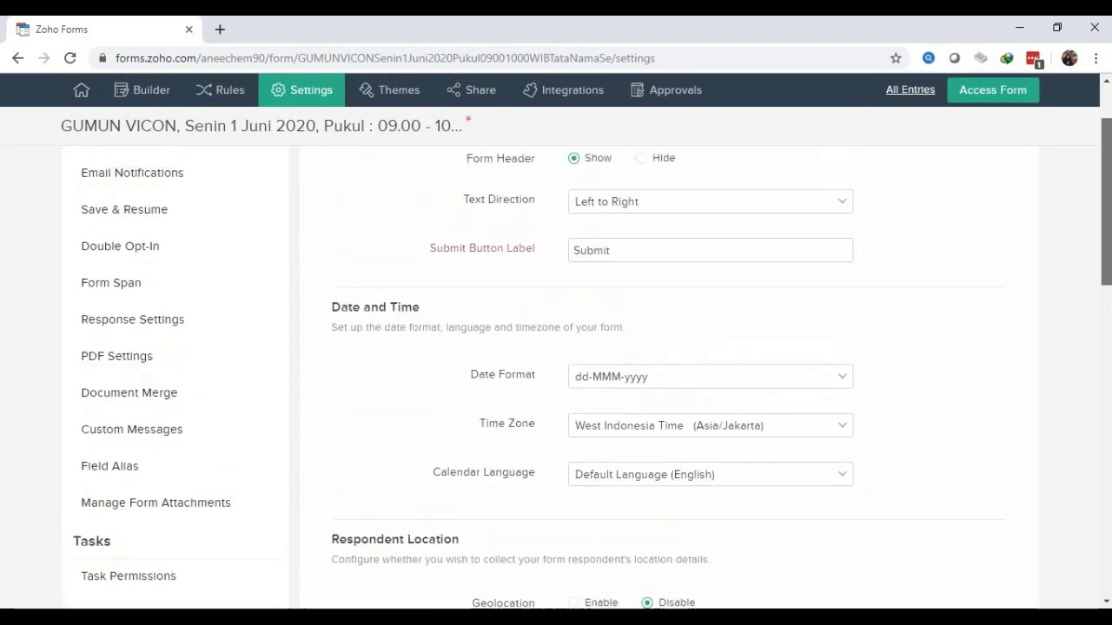
{"action": "scroll", "coordinate": [587, 378], "scroll_direction": "up", "scroll_amount": 1}
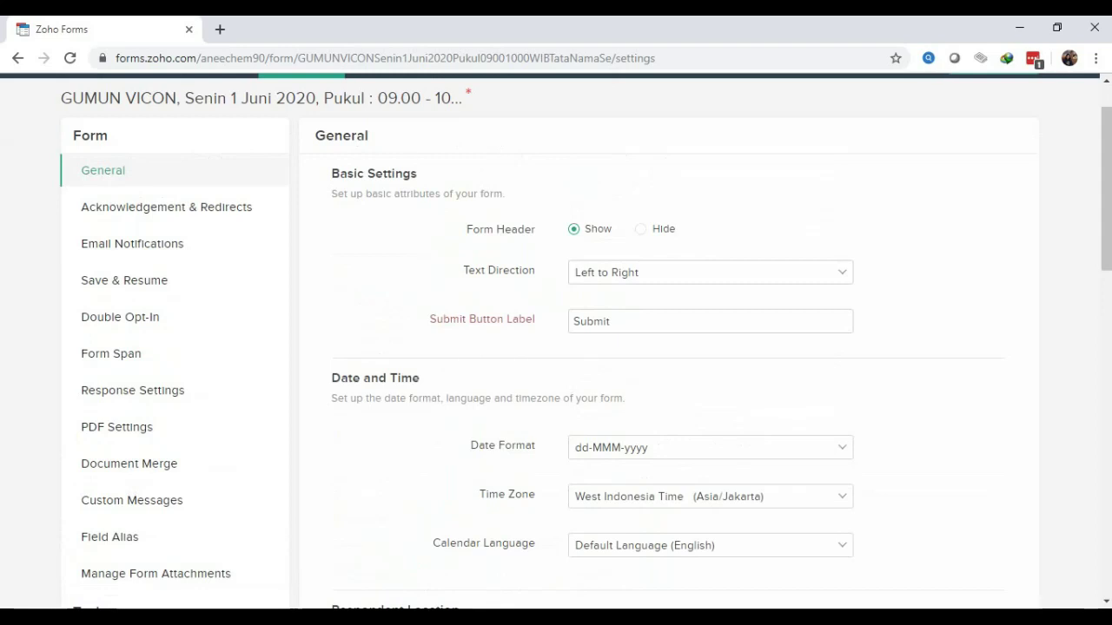
{"action": "left_click", "coordinate": [608, 322]}
{"action": "key", "text": "ctrl+a"}
{"action": "key", "text": "BackSpace"}
{"action": "type", "text": "KIRIM"}
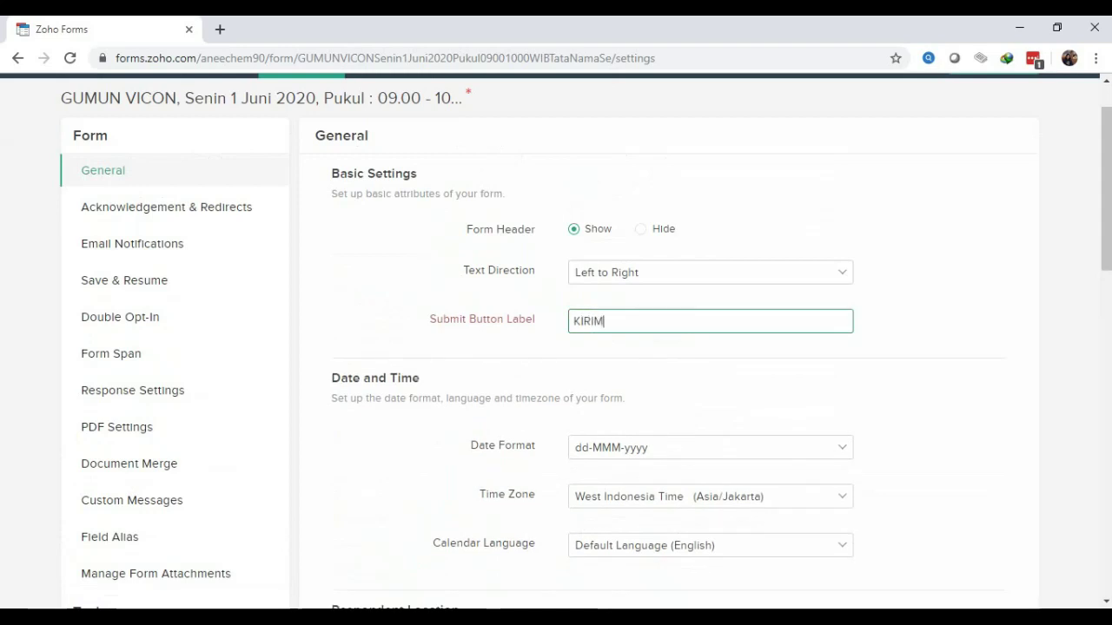
Scroll through the general settings to check the KIRIM label and Jakarta time zone
{"action": "scroll", "coordinate": [556, 341], "scroll_direction": "down", "scroll_amount": 1}
{"action": "scroll", "coordinate": [556, 341], "scroll_direction": "up", "scroll_amount": 2}
{"action": "scroll", "coordinate": [556, 341], "scroll_direction": "down", "scroll_amount": 2}
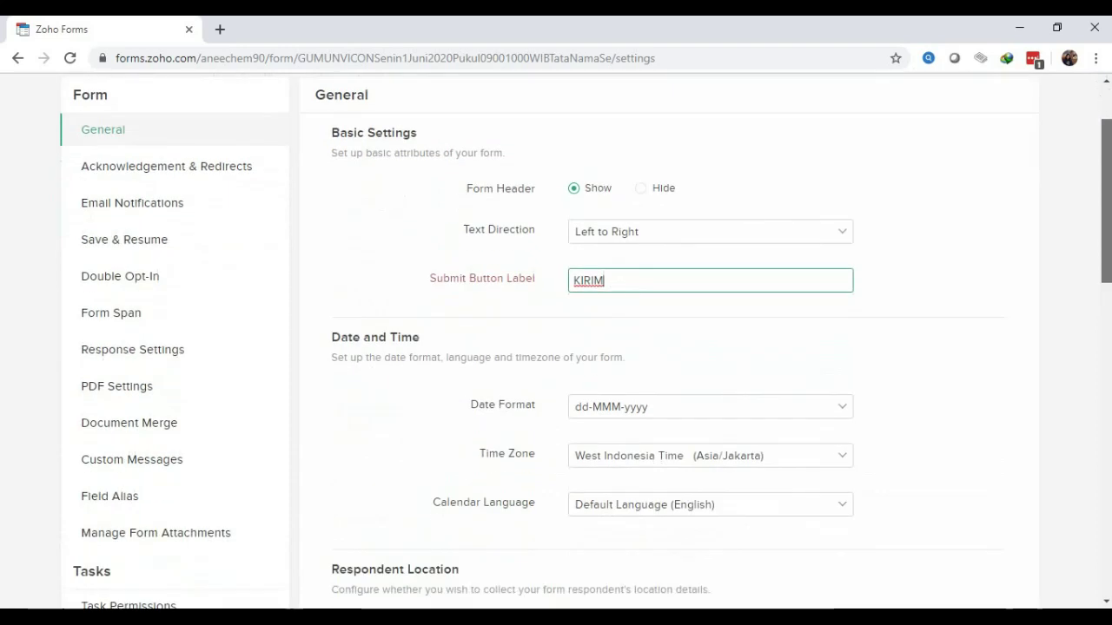
{"action": "scroll", "coordinate": [556, 341], "scroll_direction": "down", "scroll_amount": 2}
{"action": "scroll", "coordinate": [556, 341], "scroll_direction": "up", "scroll_amount": 3}
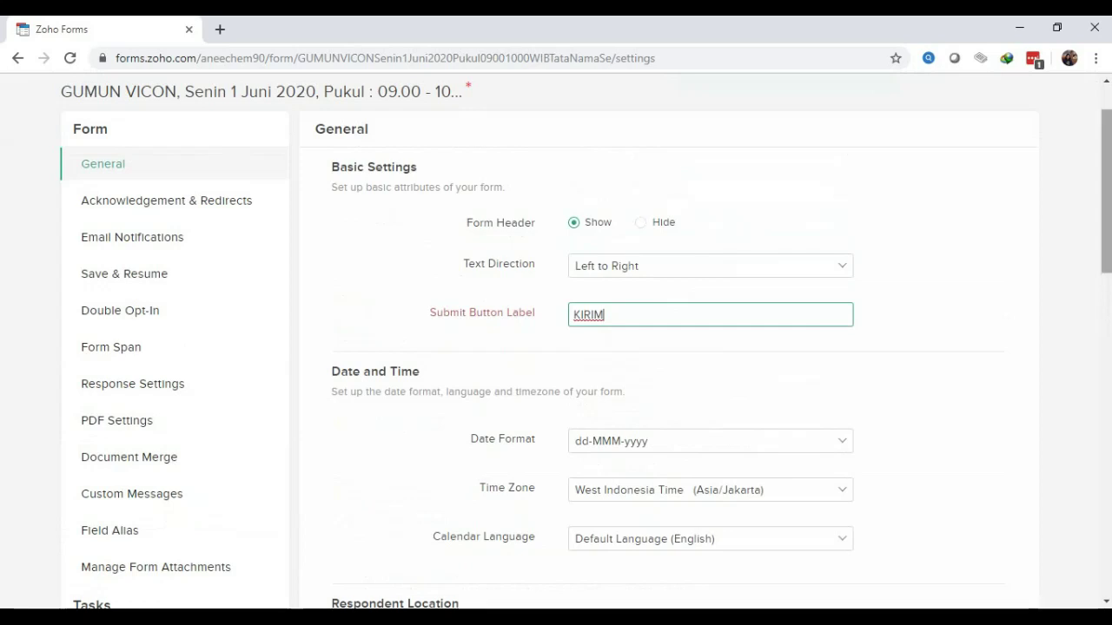
{"action": "scroll", "coordinate": [556, 347], "scroll_direction": "down", "scroll_amount": 4}
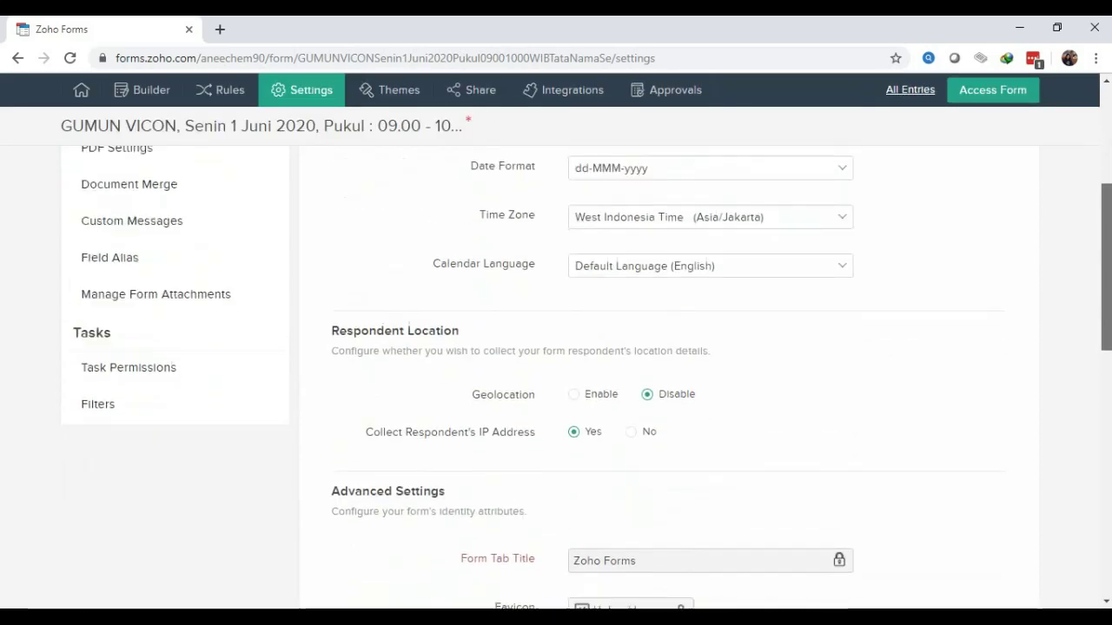
{"action": "scroll", "coordinate": [556, 347], "scroll_direction": "up", "scroll_amount": 3}
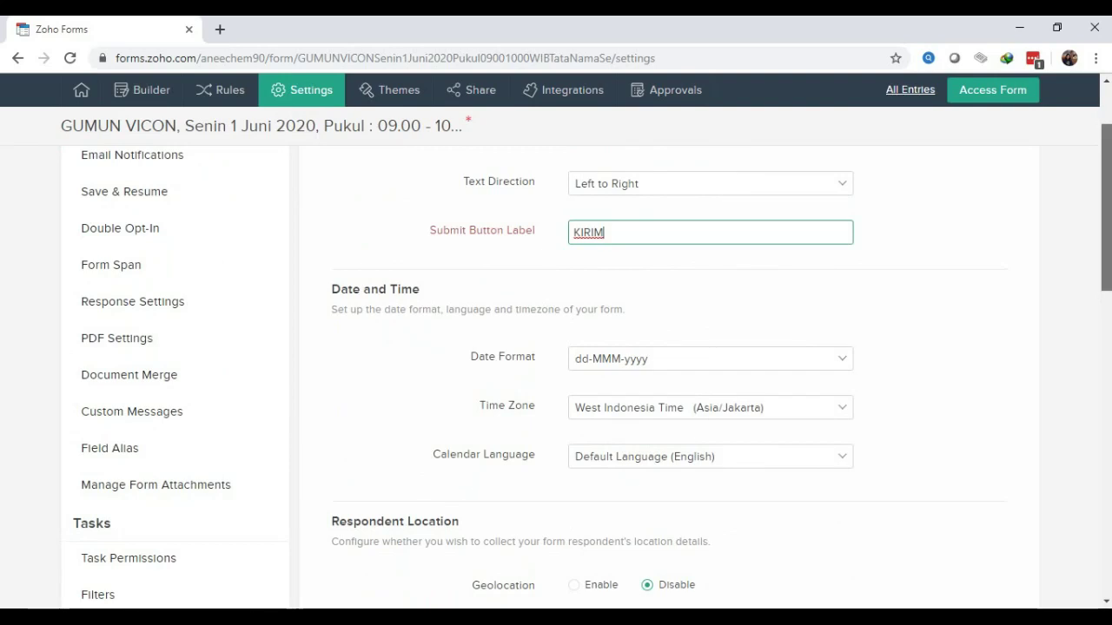
{"action": "scroll", "coordinate": [556, 364], "scroll_direction": "up", "scroll_amount": 2}
{"action": "scroll", "coordinate": [556, 348], "scroll_direction": "up", "scroll_amount": 1}
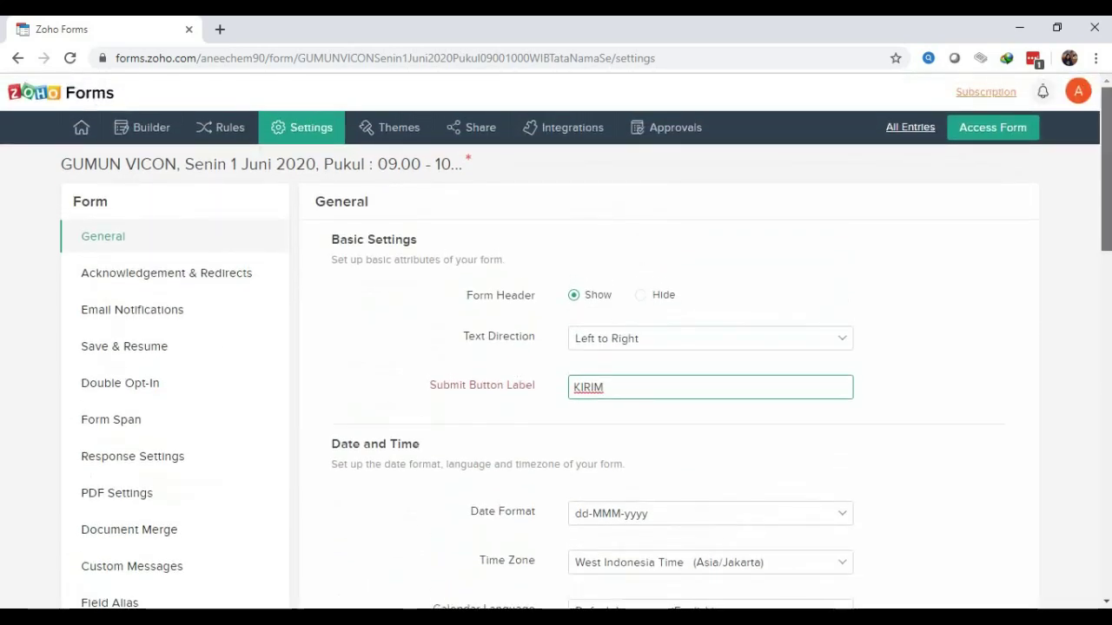
{"action": "scroll", "coordinate": [556, 347], "scroll_direction": "down", "scroll_amount": 10}
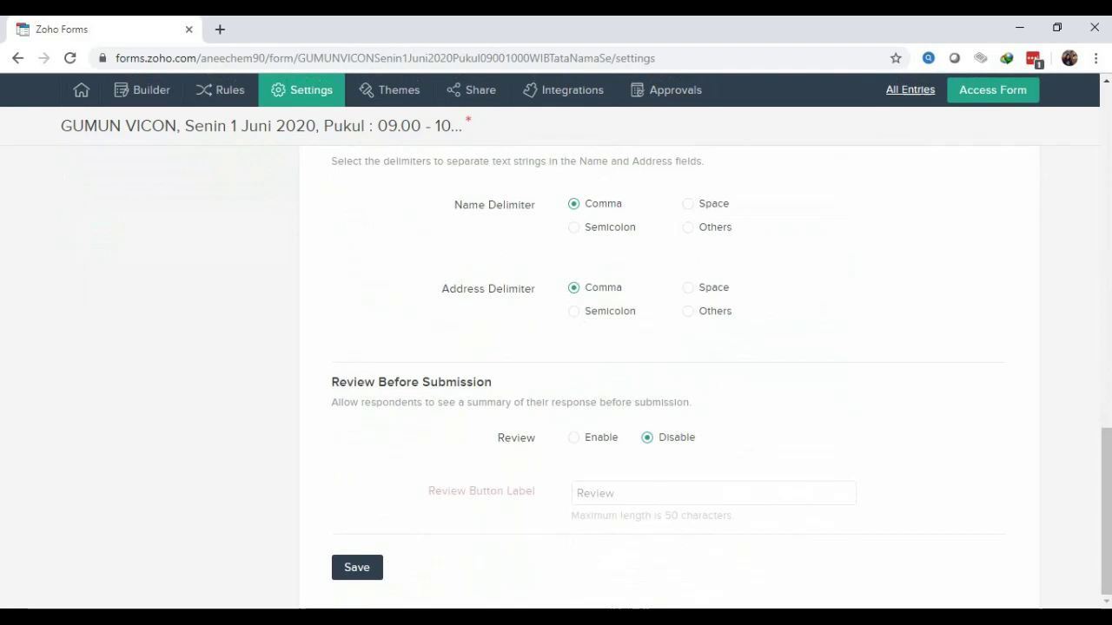
Save the general settings and return to the form Builder
{"action": "left_click", "coordinate": [357, 567]}
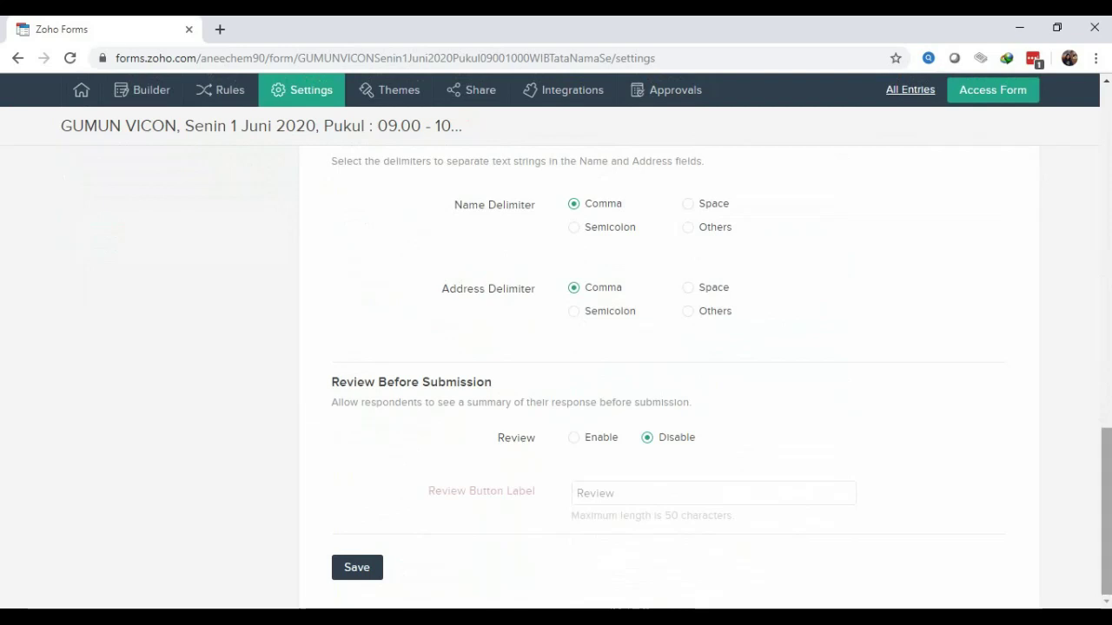
{"action": "scroll", "coordinate": [556, 377], "scroll_direction": "up", "scroll_amount": 10}
{"action": "scroll", "coordinate": [556, 378], "scroll_direction": "up", "scroll_amount": 5}
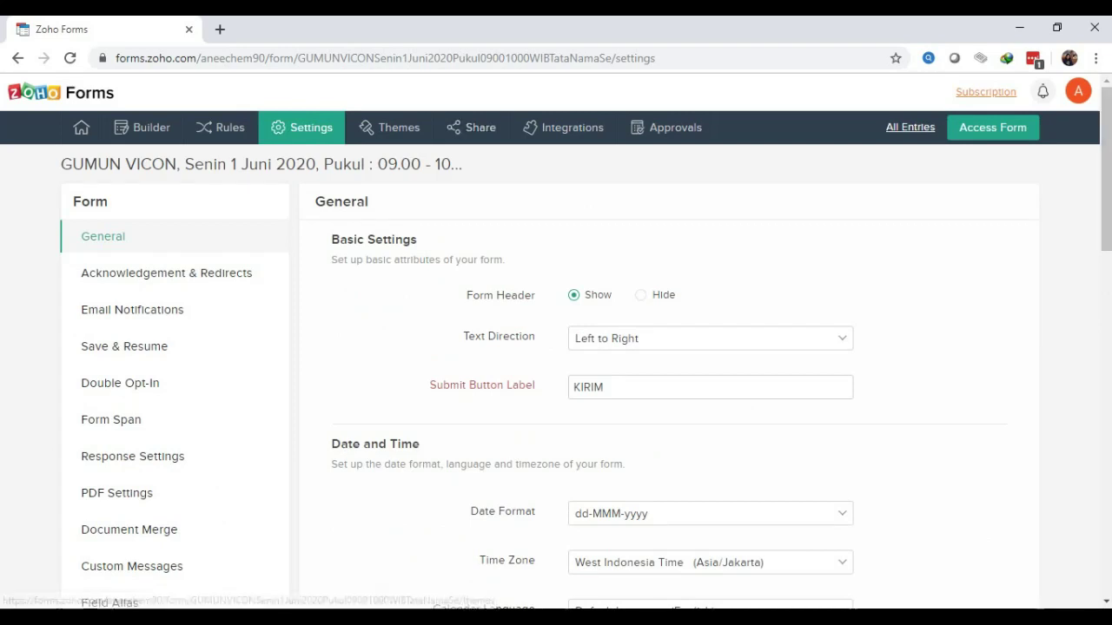
{"action": "left_click", "coordinate": [144, 127]}
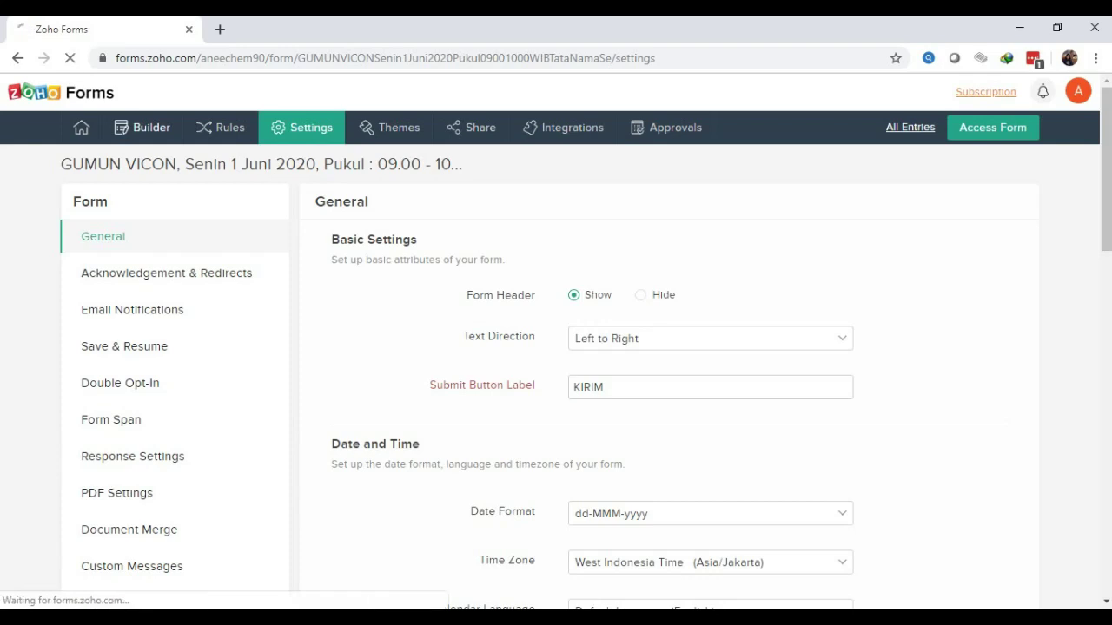
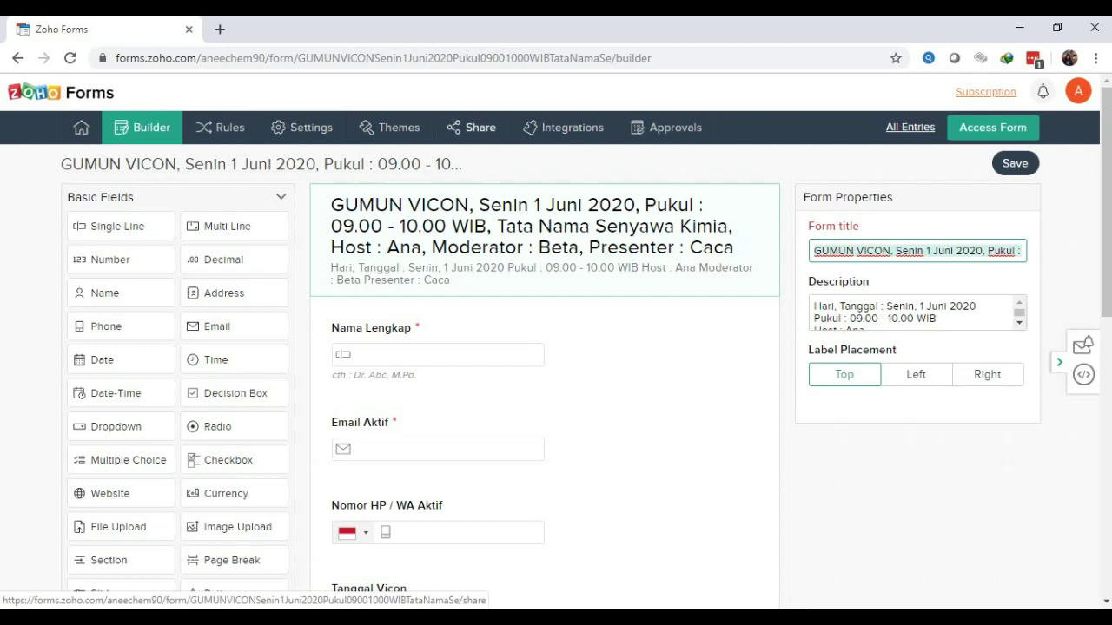
Open the form's public Share link and select the full Form Permalink URL
{"action": "left_click", "coordinate": [472, 126]}
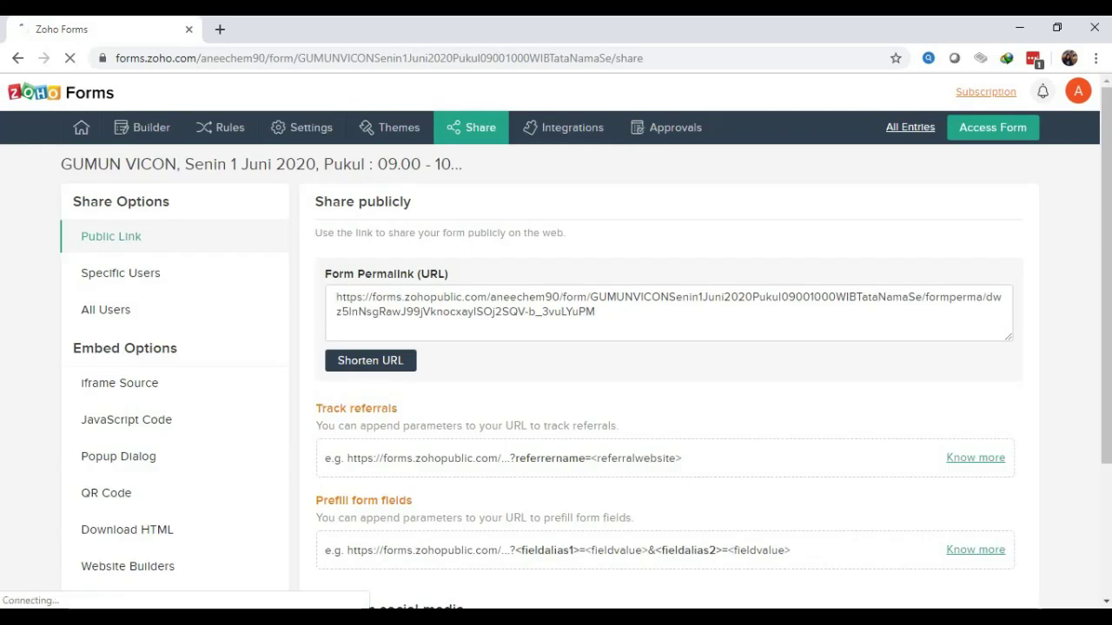
{"action": "left_click_drag", "start_coordinate": [596, 311], "coordinate": [335, 297]}
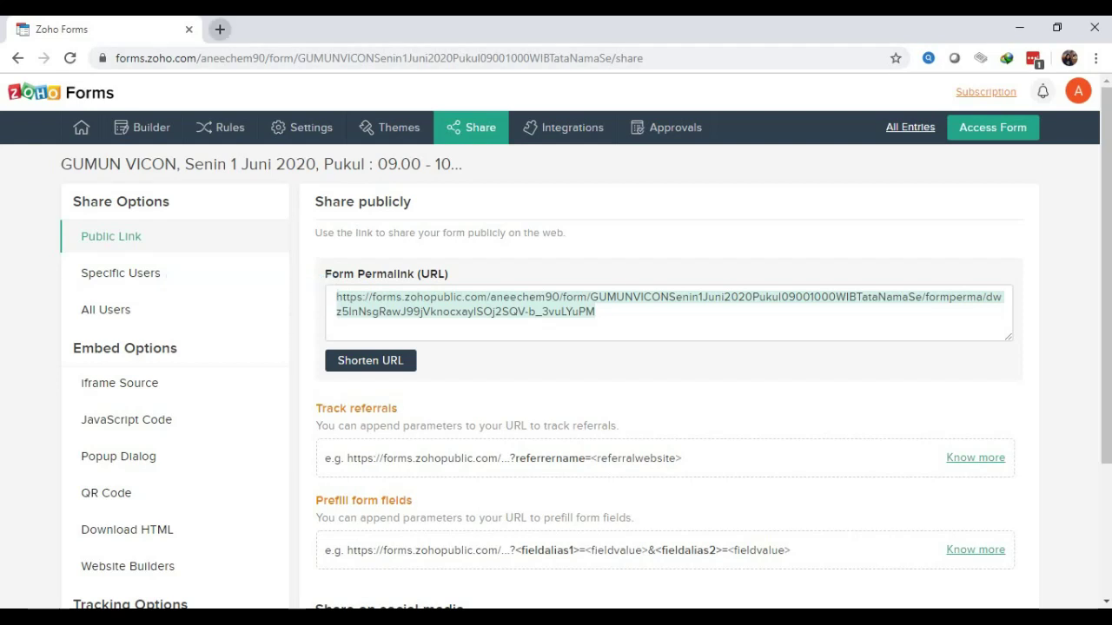
{"action": "left_click", "coordinate": [220, 28]}
Go to the gg.gg URL Shortener by entering gg in the address bar
{"action": "type", "text": "G"}
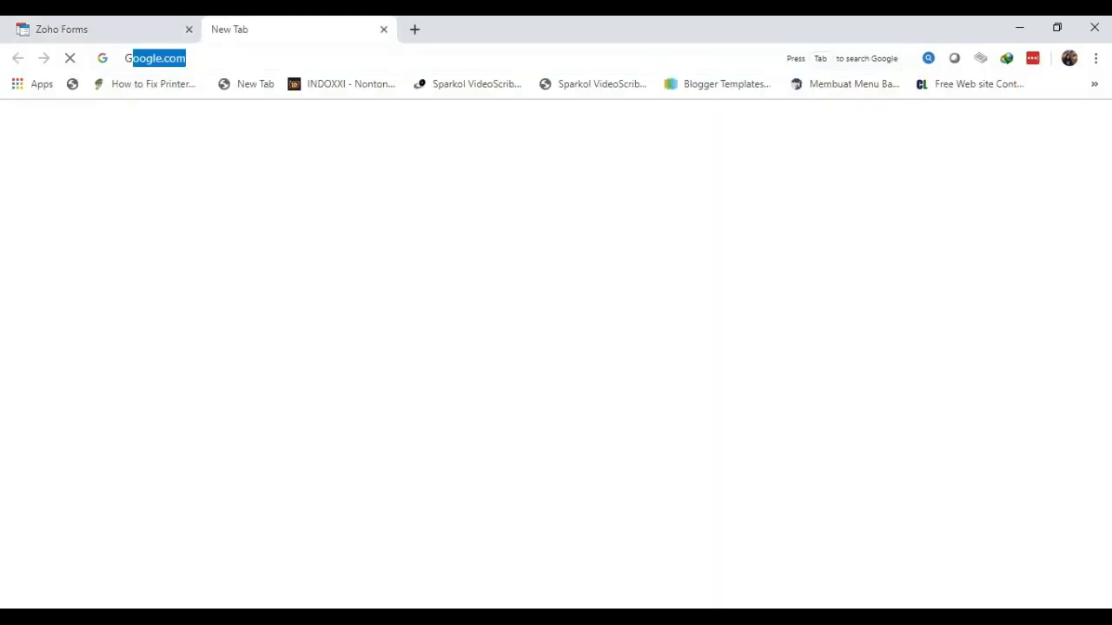
{"action": "type", "text": "G"}
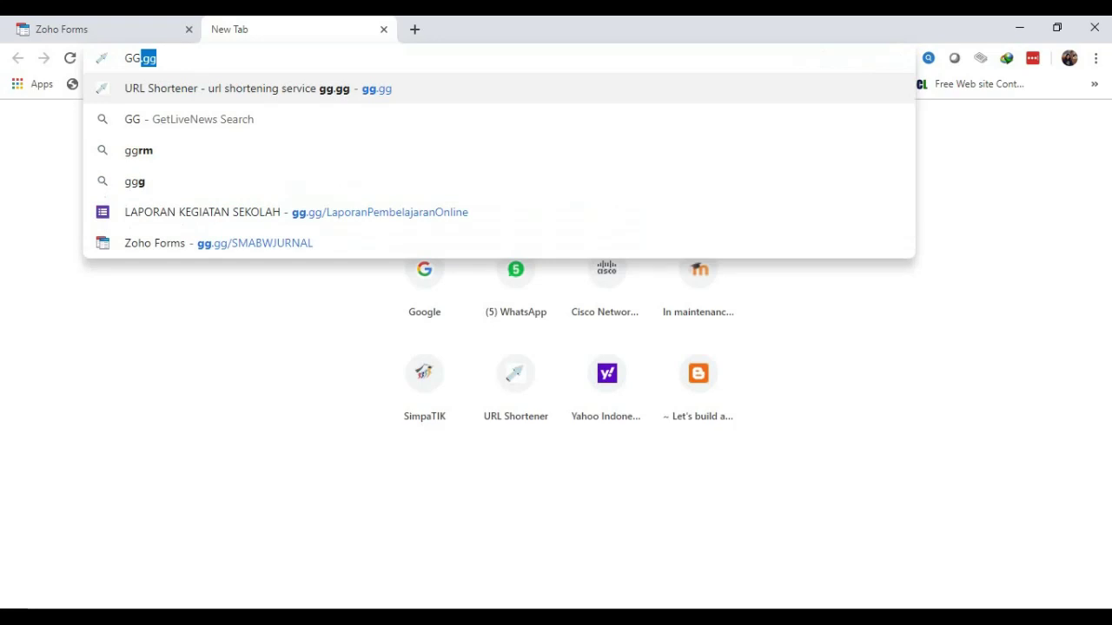
{"action": "key", "text": "Return"}
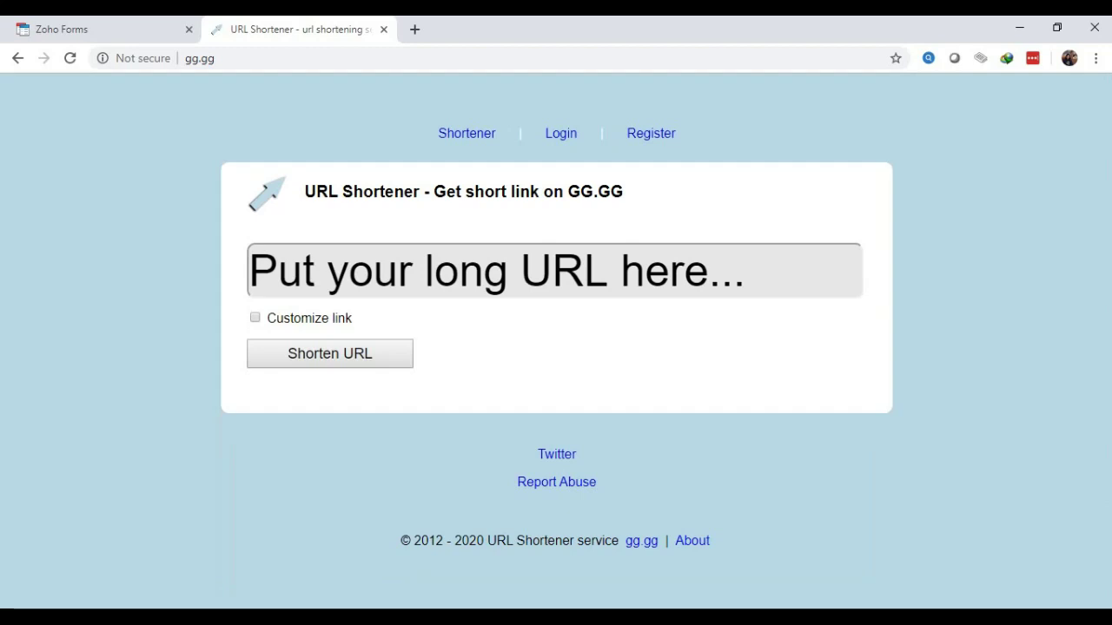
{"action": "left_click", "coordinate": [250, 271]}
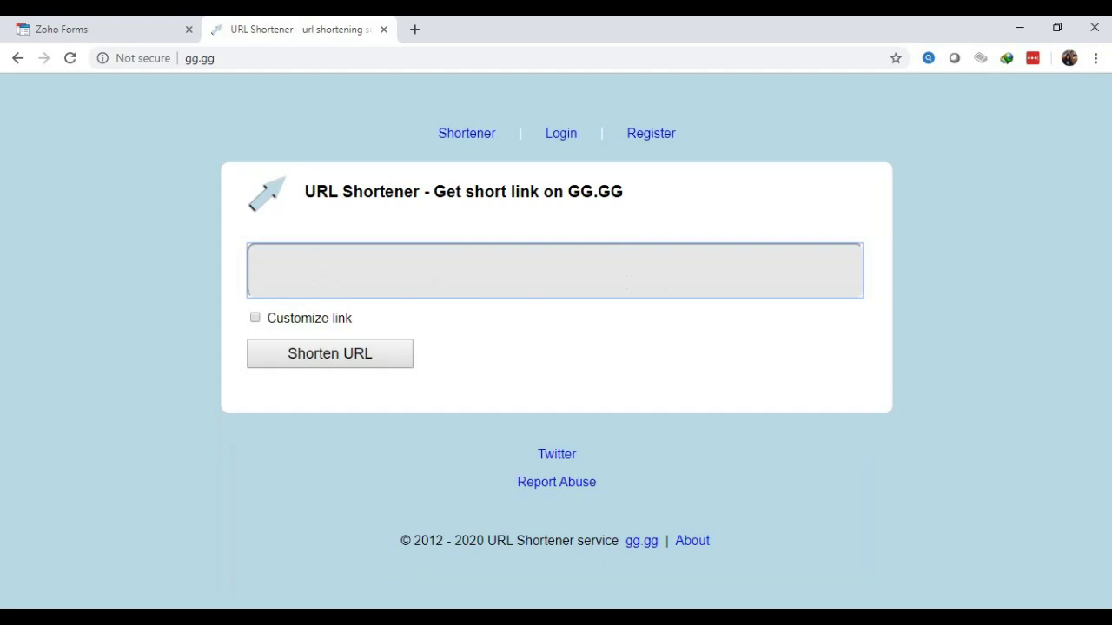
{"action": "key", "text": "ctrl+v"}
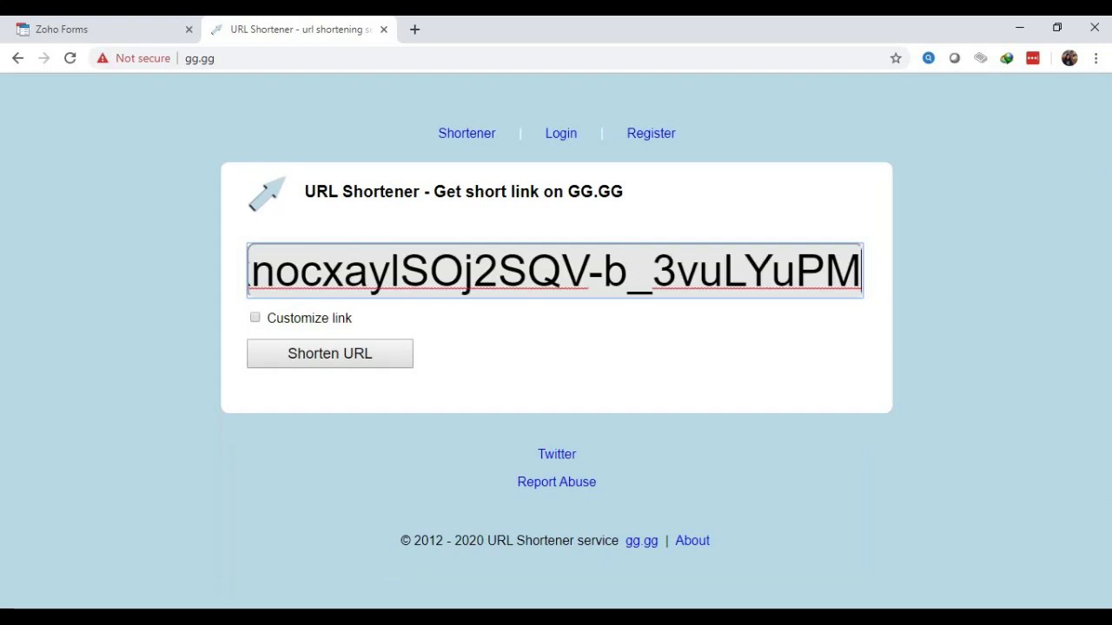
{"action": "key", "text": "Tab"}
{"action": "key", "text": "space"}
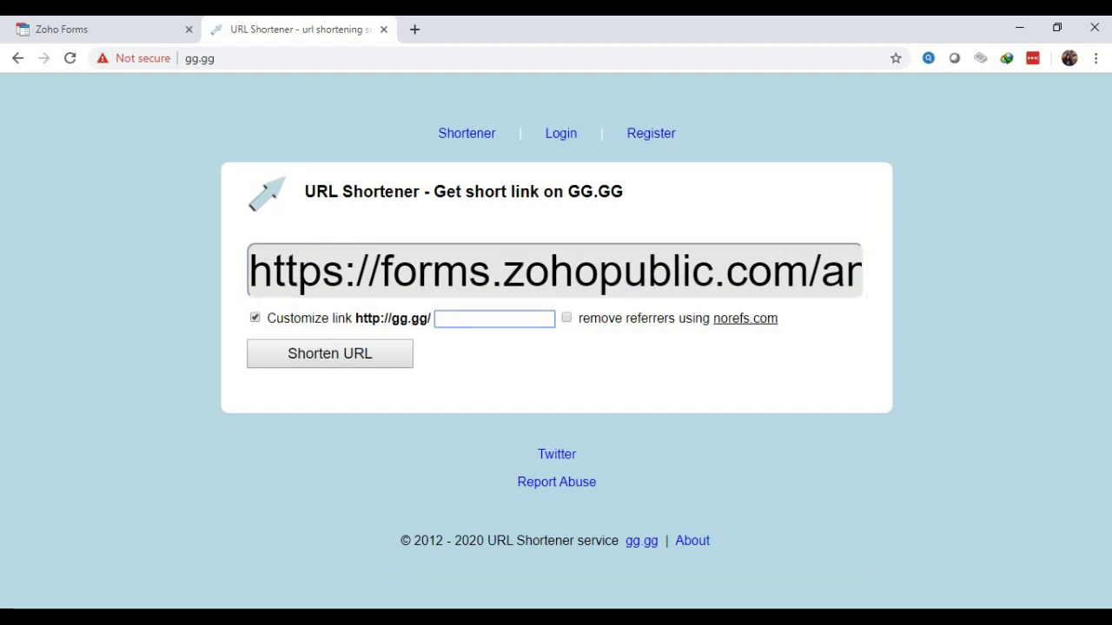
{"action": "type", "text": "VICONANA1JUNI"}
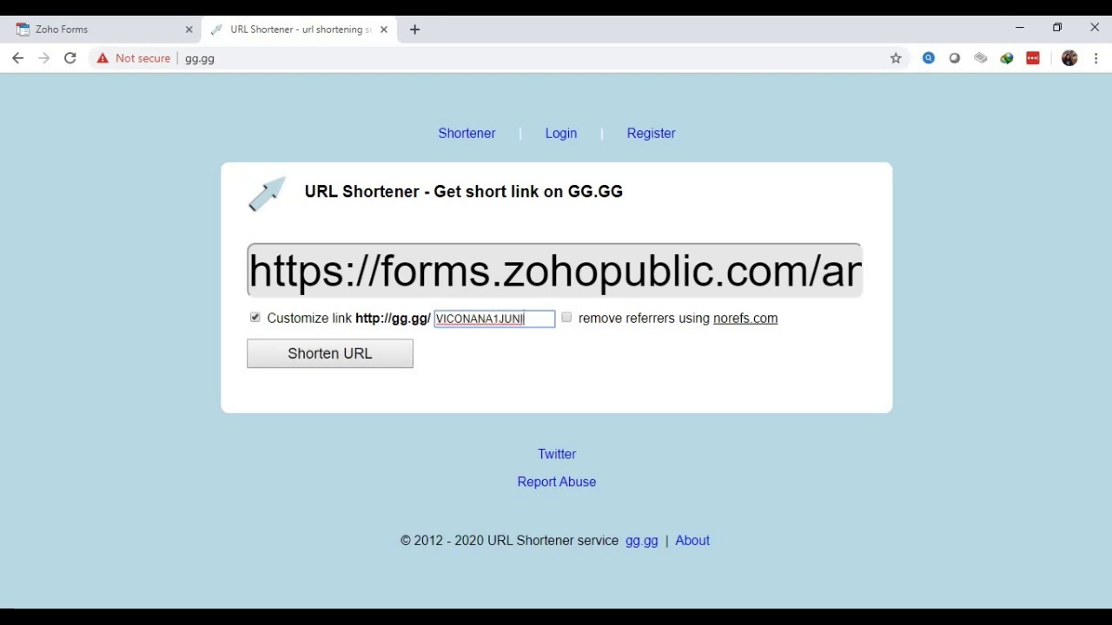
{"action": "left_click", "coordinate": [471, 319]}
{"action": "type", "text": "-"}
{"action": "key", "text": "Return"}
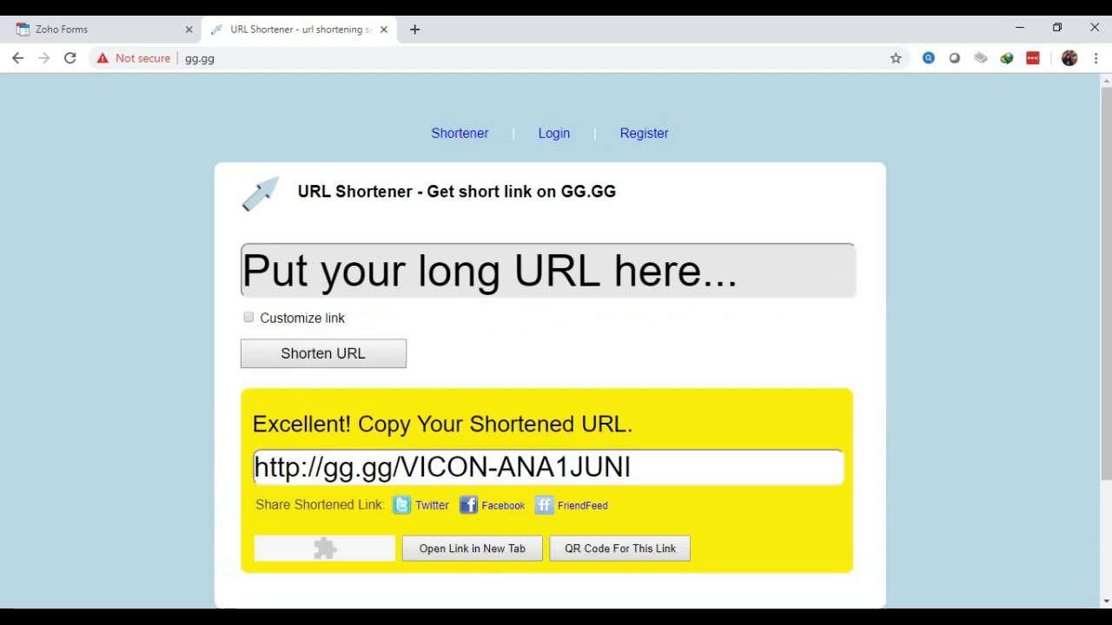
{"action": "left_click_drag", "start_coordinate": [632, 467], "coordinate": [253, 468]}
{"action": "key", "text": "ctrl+c"}
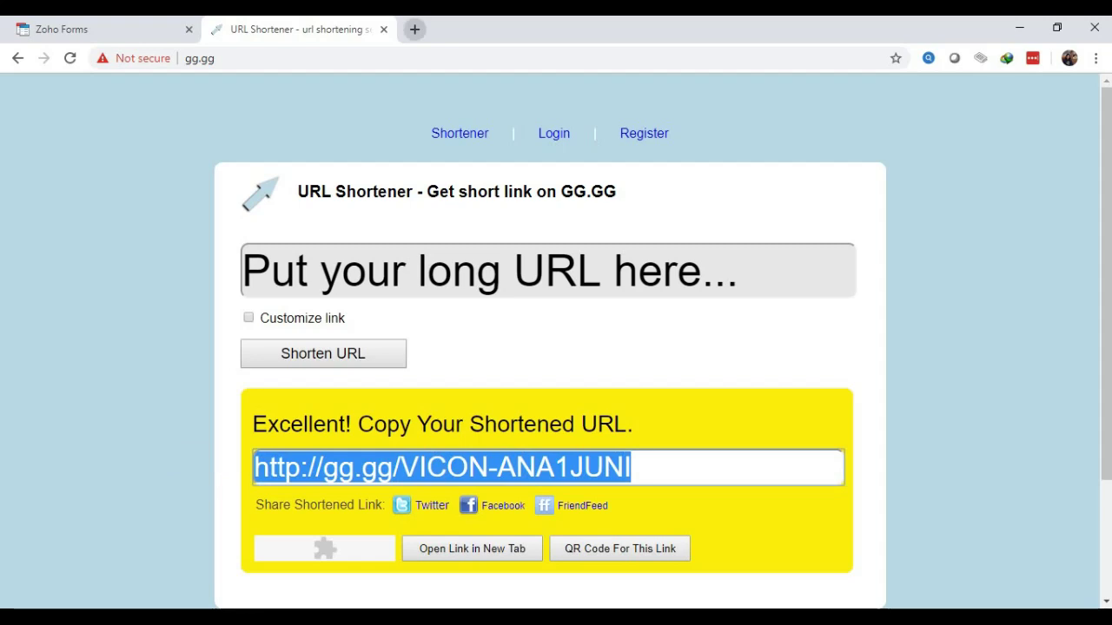
{"action": "left_click", "coordinate": [415, 28]}
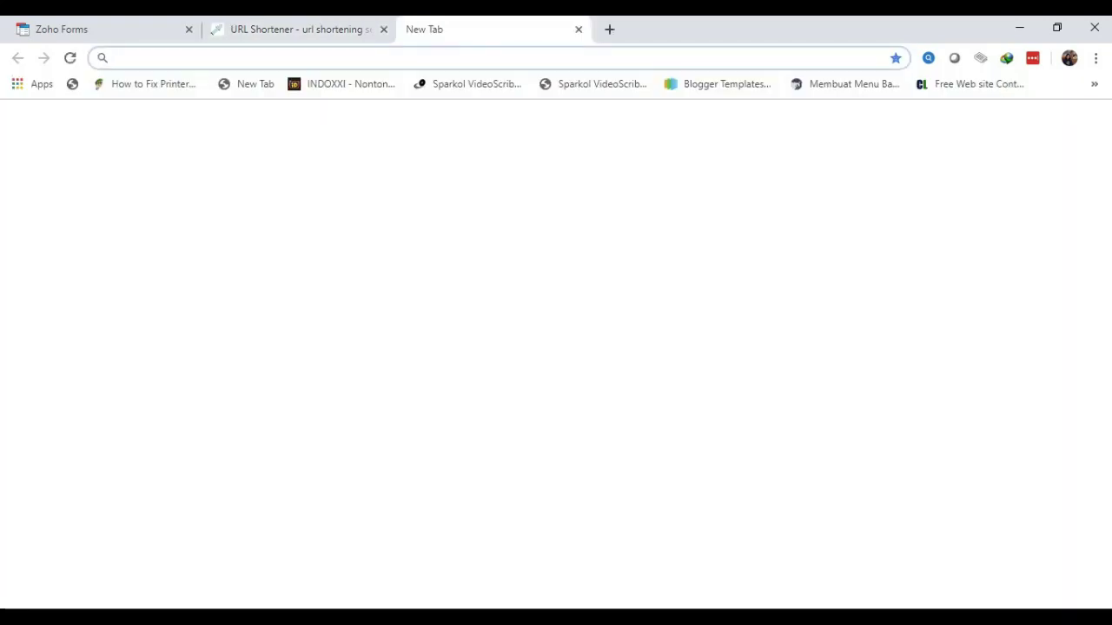
{"action": "key", "text": "ctrl+v"}
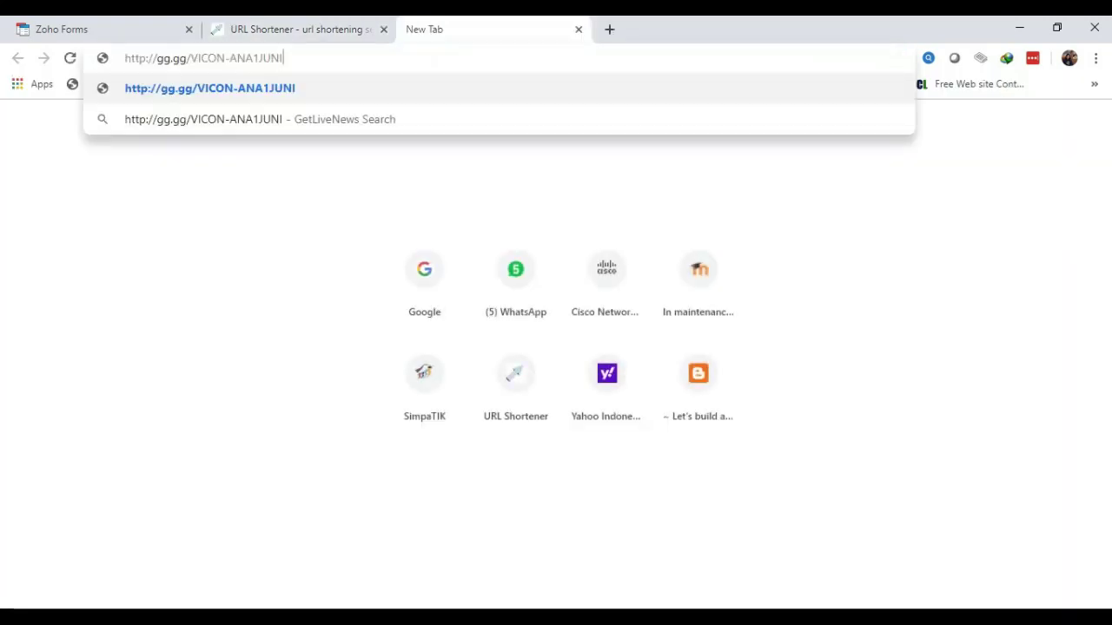
{"action": "key", "text": "Return"}
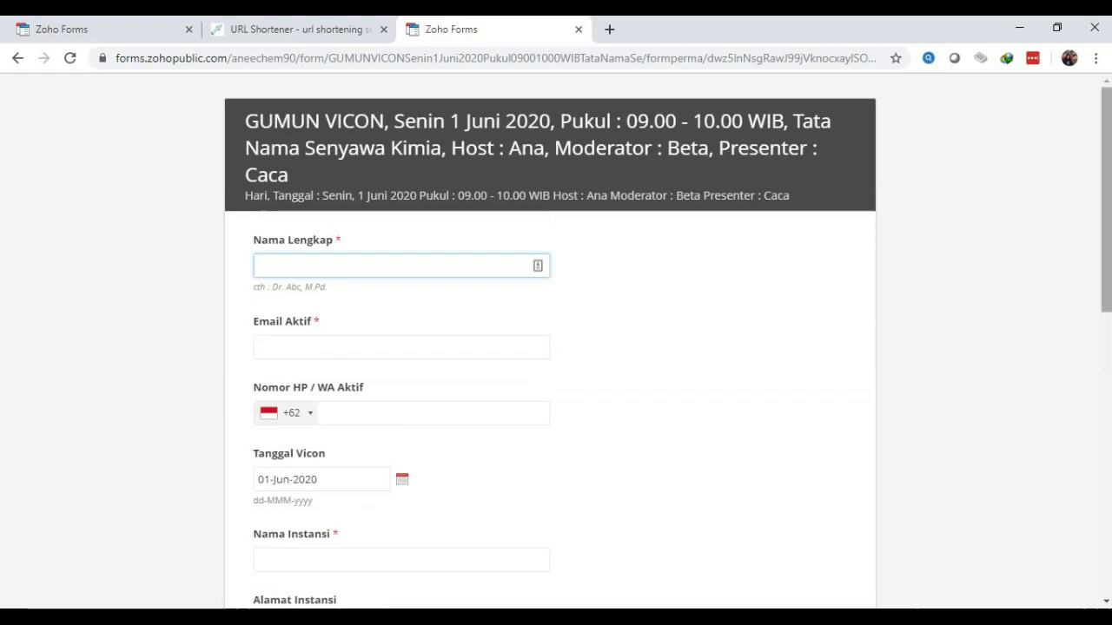
Enter the registrant's full name, e-mail address and phone number in Nama Lengkap, Email Aktif and Nomor HP
{"action": "scroll", "coordinate": [556, 347], "scroll_direction": "down", "scroll_amount": 1}
{"action": "scroll", "coordinate": [556, 347], "scroll_direction": "up", "scroll_amount": 1}
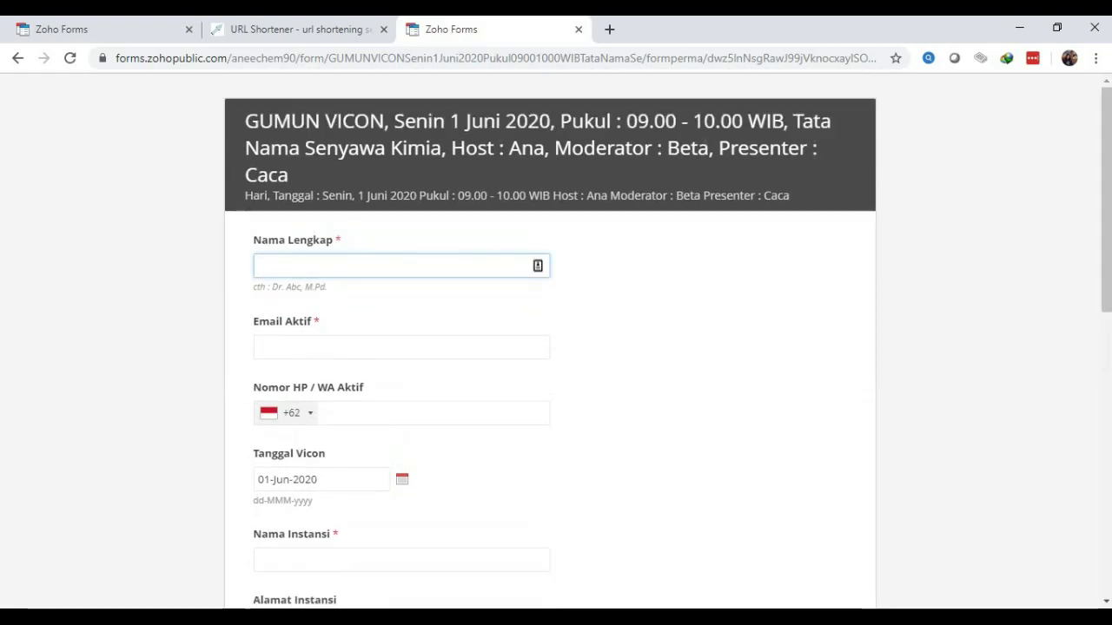
{"action": "type", "text": "a"}
{"action": "key", "text": "BackSpace"}
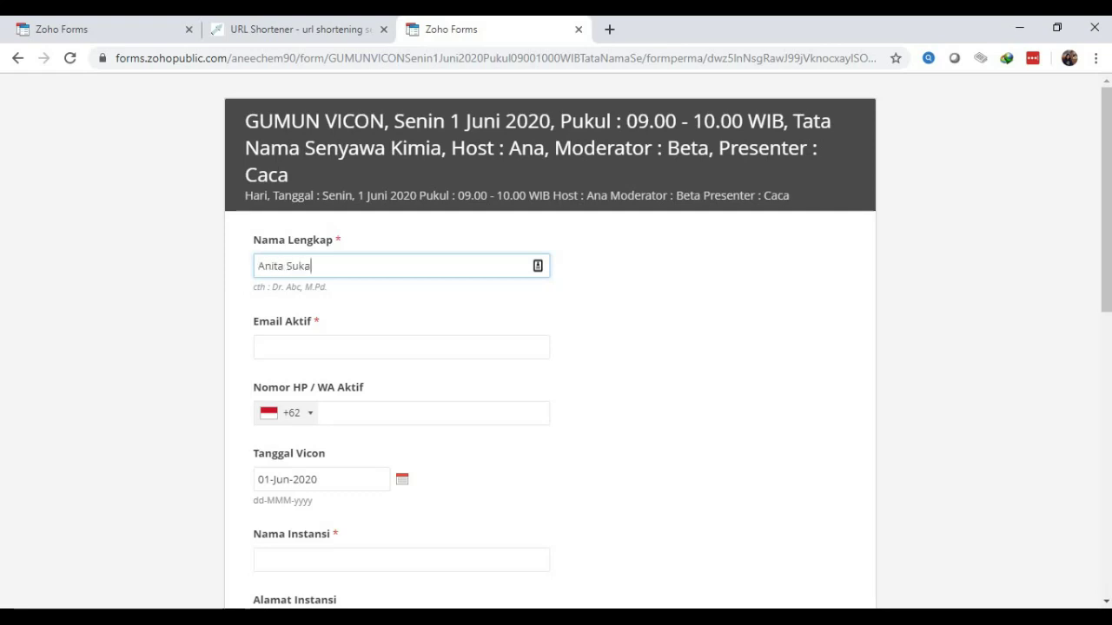
{"action": "key", "text": "Tab"}
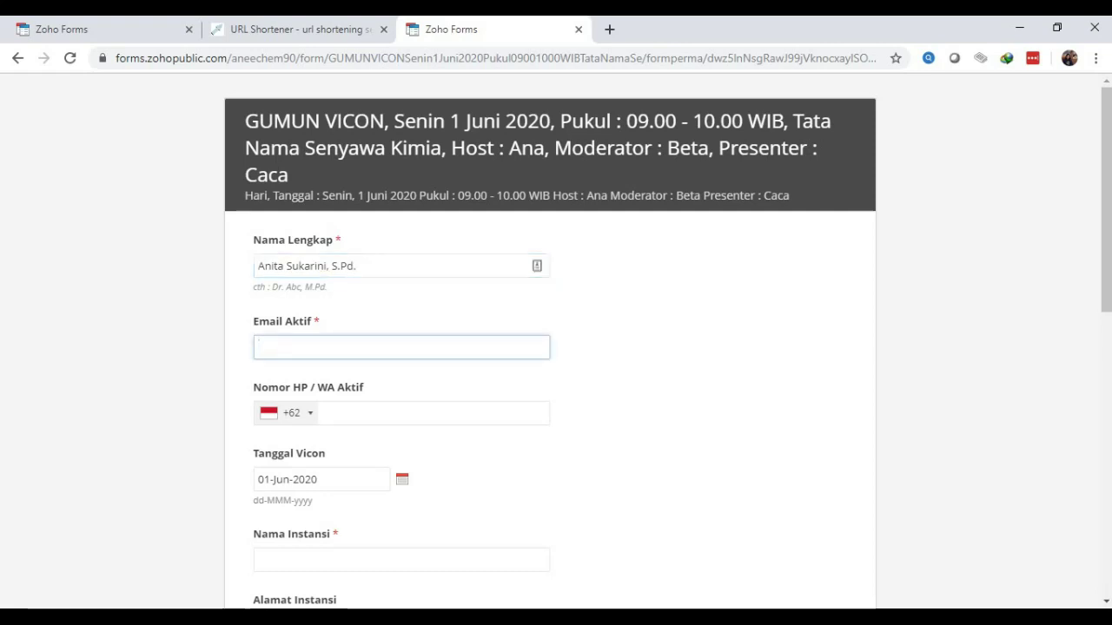
{"action": "type", "text": "xxx@gmail.com"}
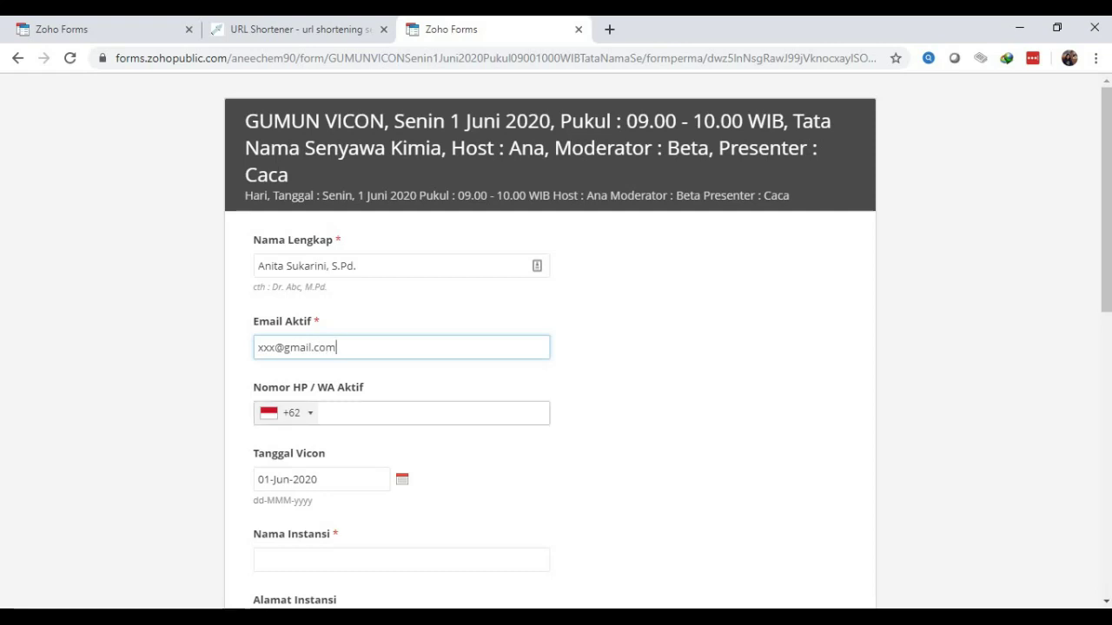
{"action": "left_click", "coordinate": [323, 413]}
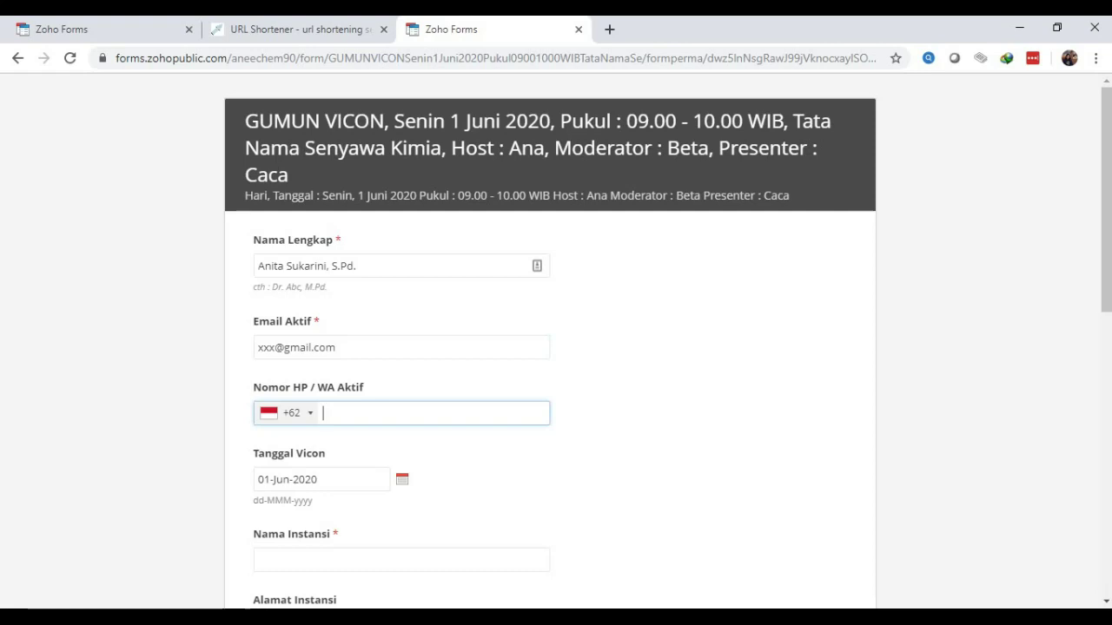
{"action": "type", "text": "812000000"}
Set Tanggal Vicon to 01-Jun-2020 using the date picker
{"action": "scroll", "coordinate": [556, 348], "scroll_direction": "down", "scroll_amount": 2}
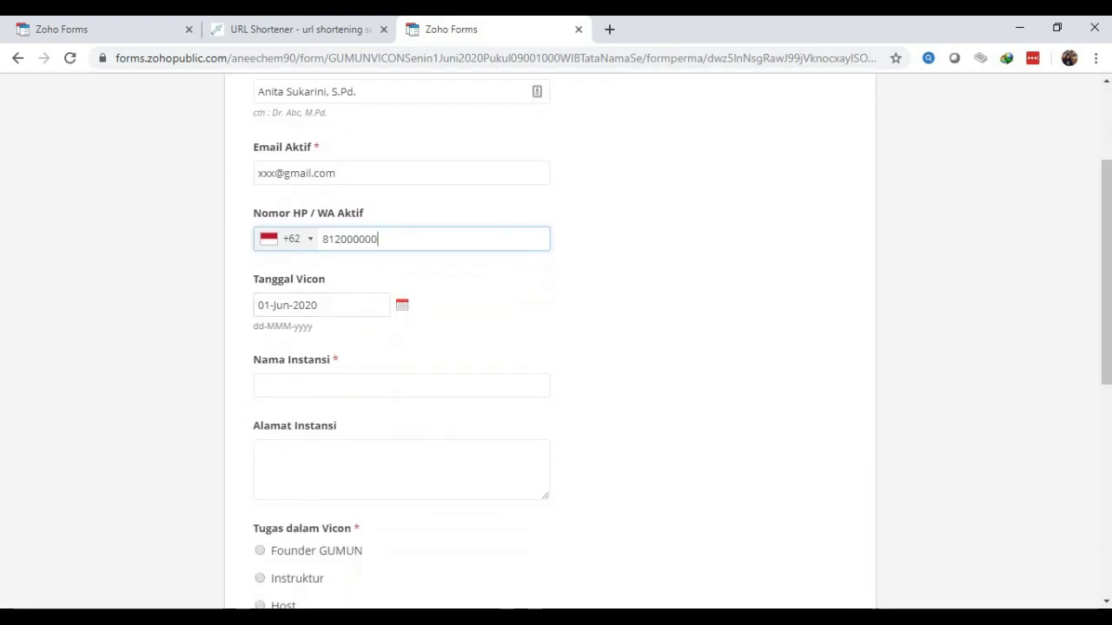
{"action": "left_click", "coordinate": [402, 305]}
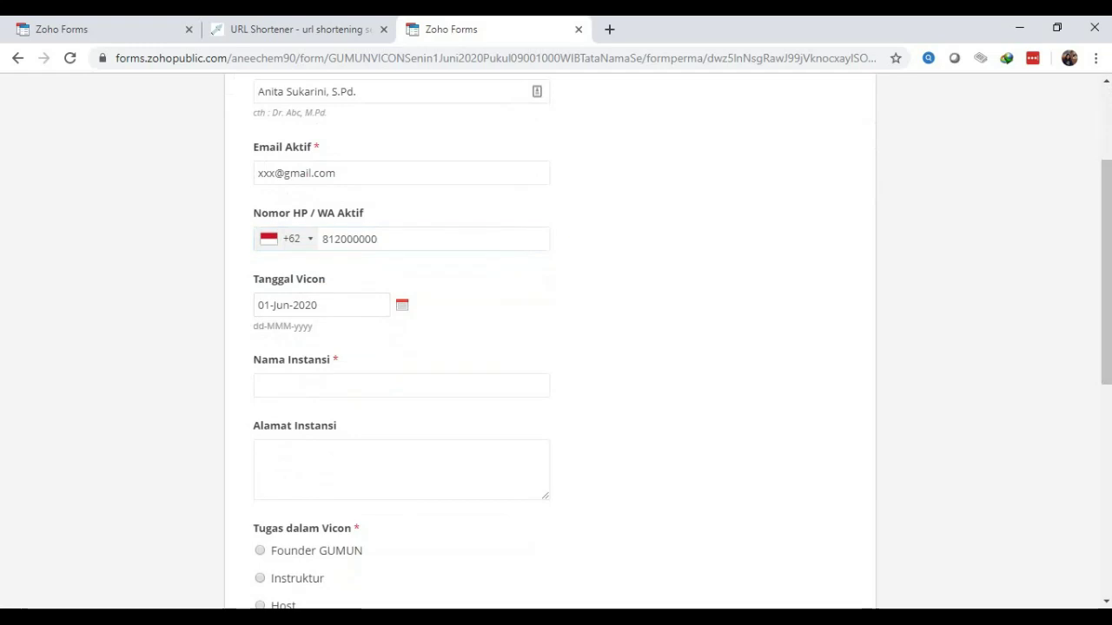
{"action": "left_click", "coordinate": [258, 304]}
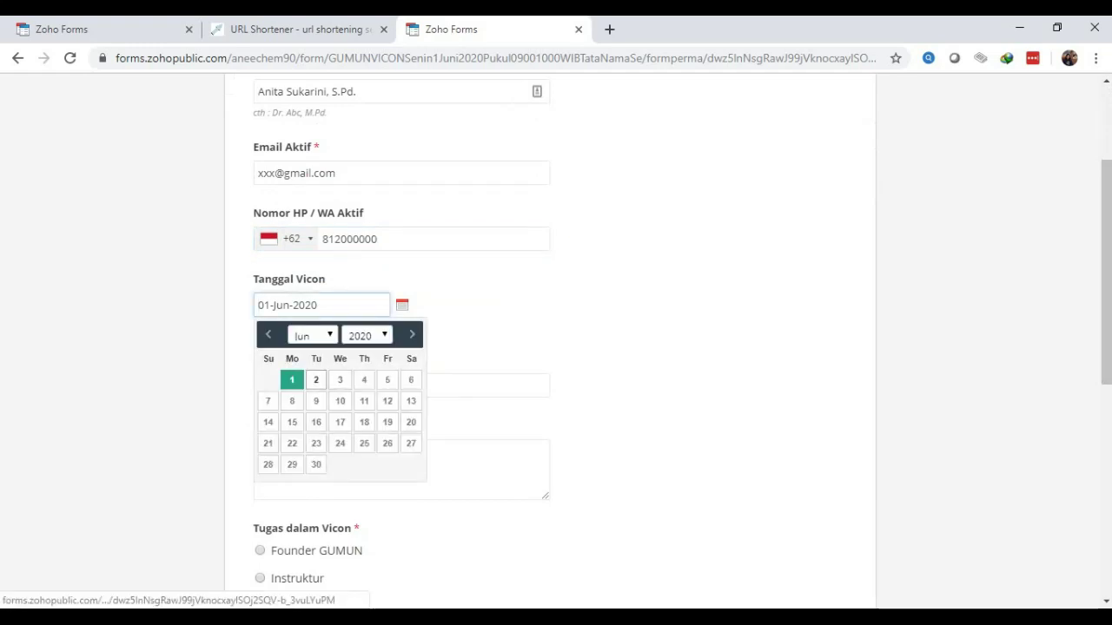
{"action": "left_click", "coordinate": [316, 379]}
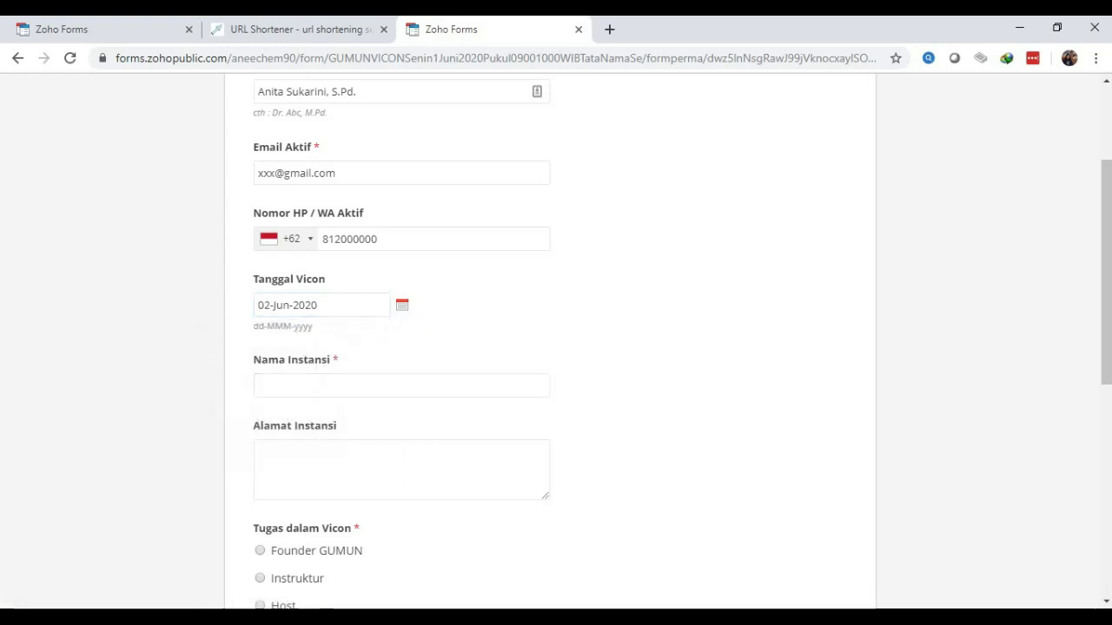
{"action": "left_click", "coordinate": [321, 305]}
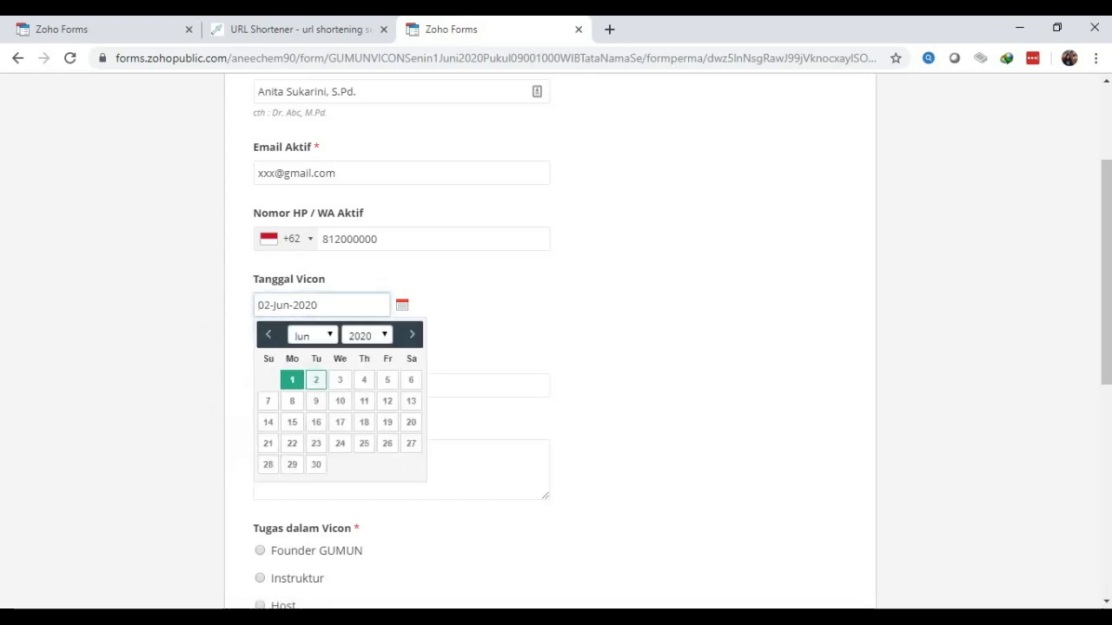
{"action": "left_click", "coordinate": [292, 379]}
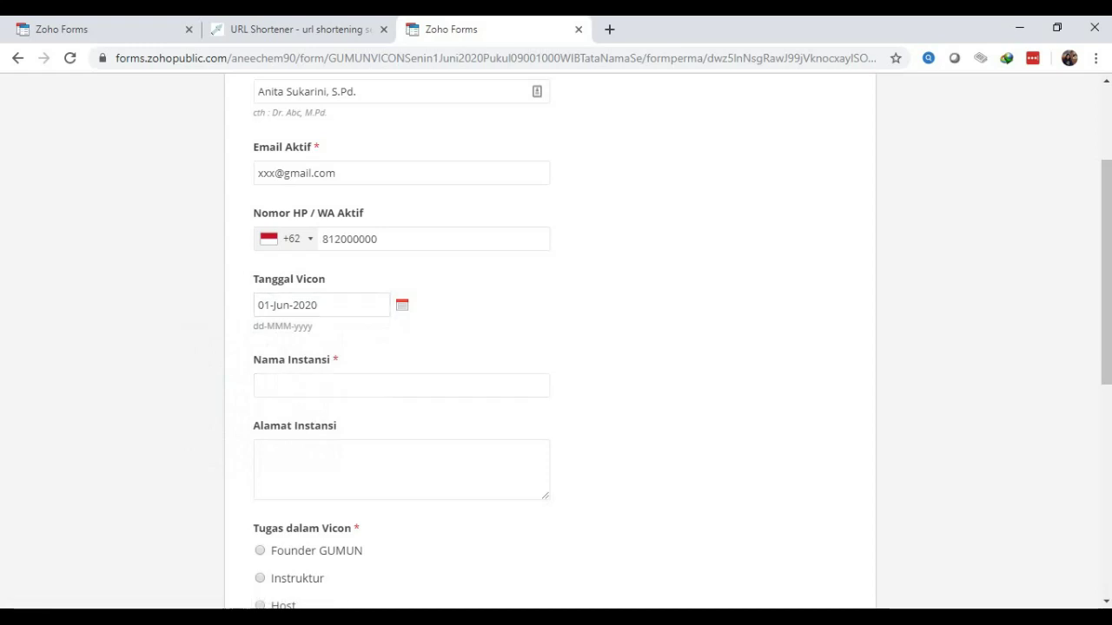
{"action": "left_click_drag", "start_coordinate": [1105, 273], "coordinate": [1106, 322]}
Enter Nama Instansi 'SMA BINA WIDYA SOLO' and the institution's street address
{"action": "left_click", "coordinate": [258, 268]}
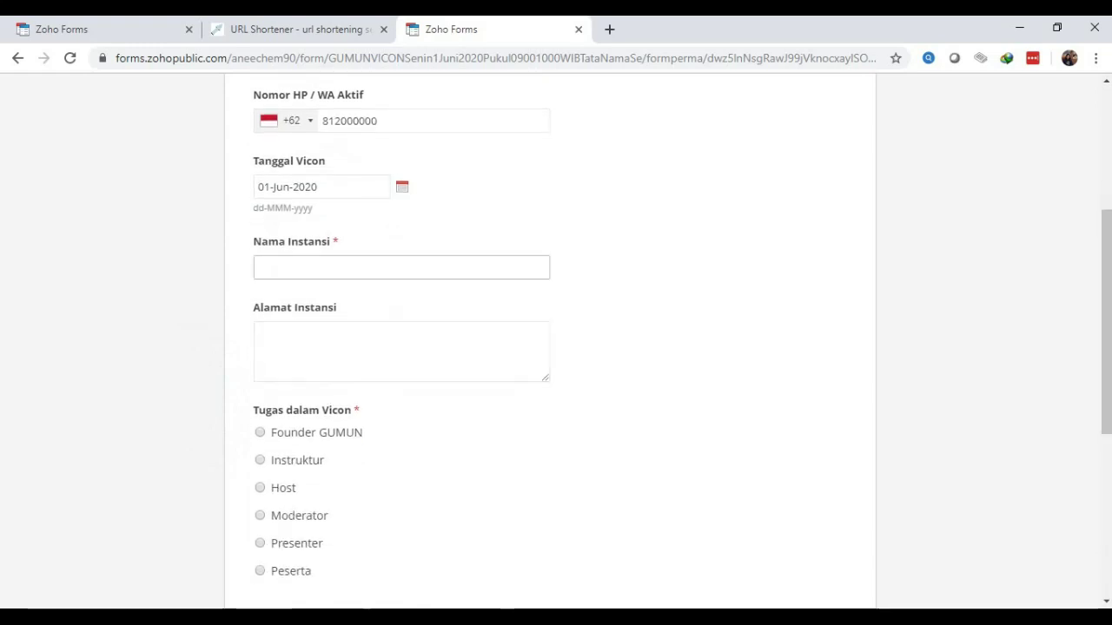
{"action": "type", "text": "S"}
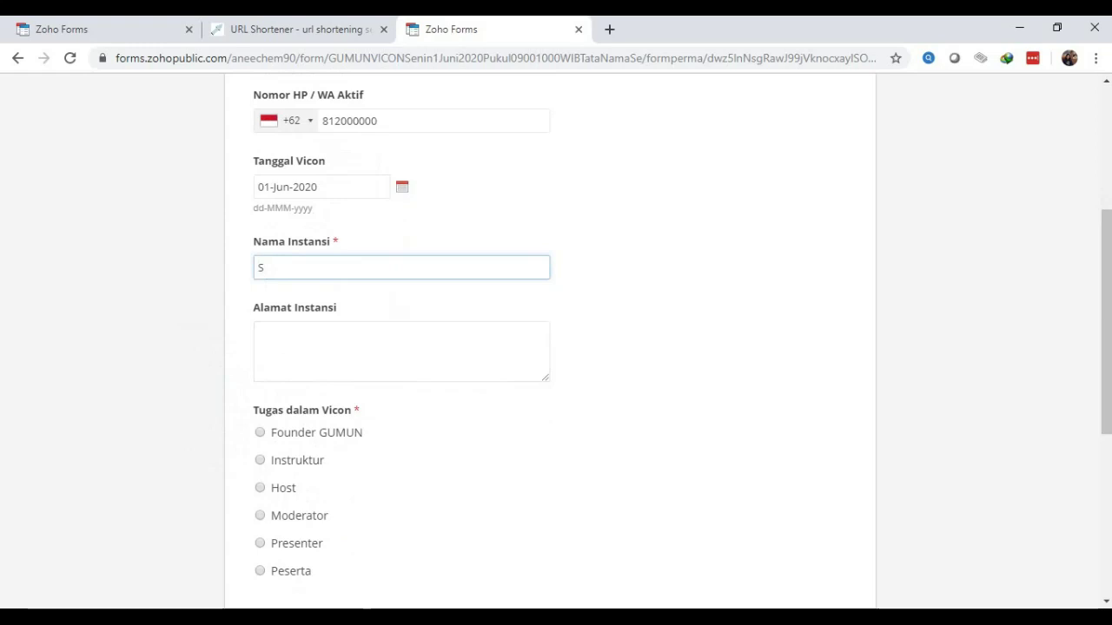
{"action": "type", "text": "MA BINA WIDYA SOLO"}
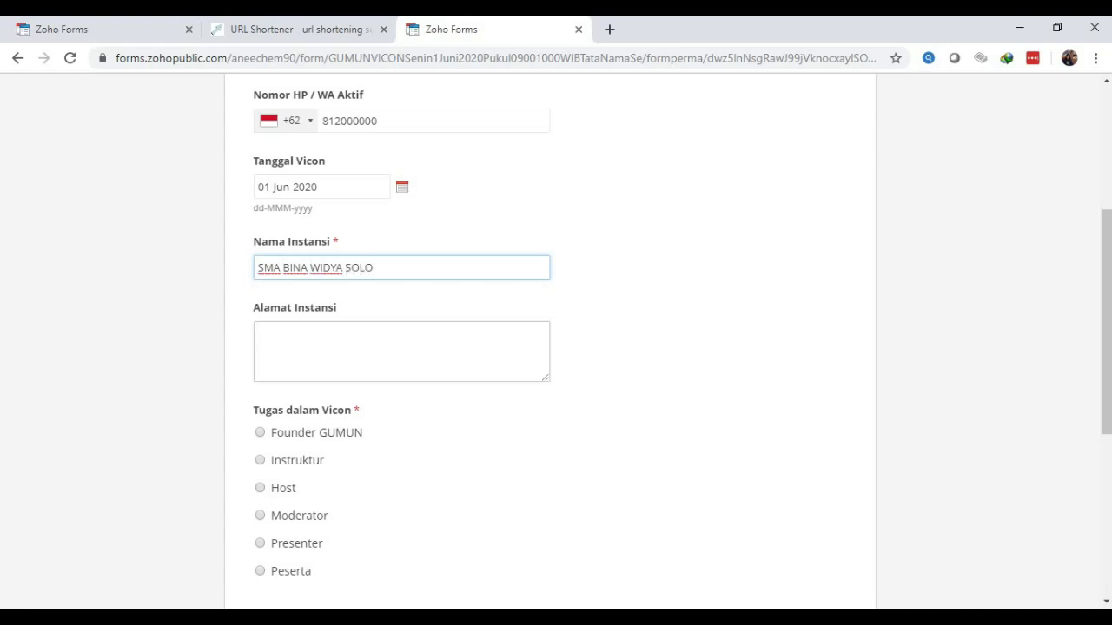
{"action": "left_click", "coordinate": [402, 351]}
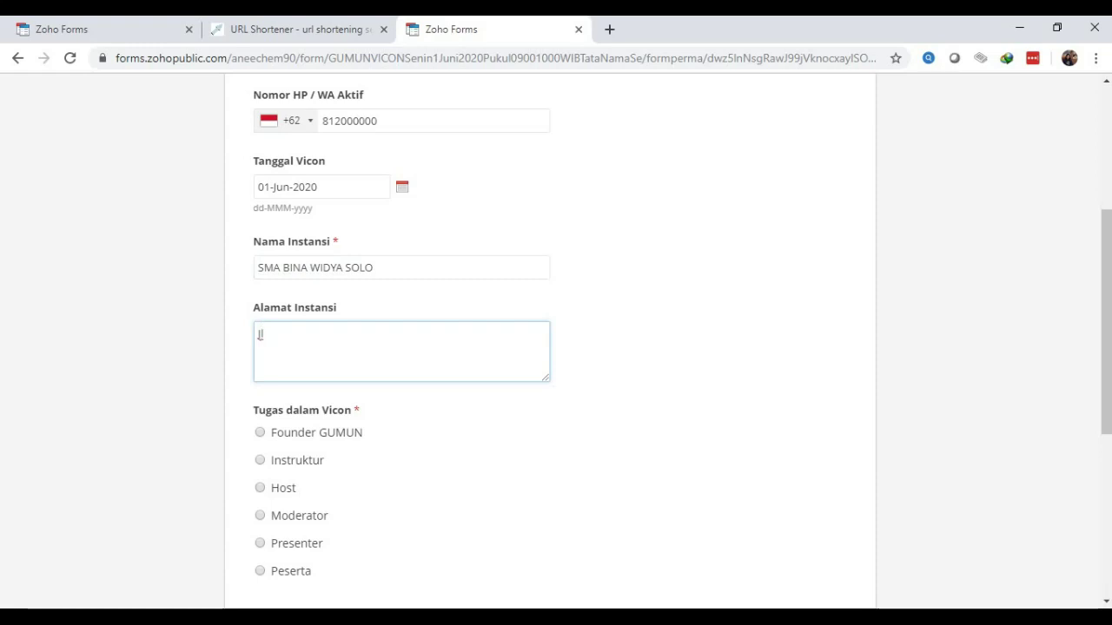
{"action": "key", "text": "BackSpace"}
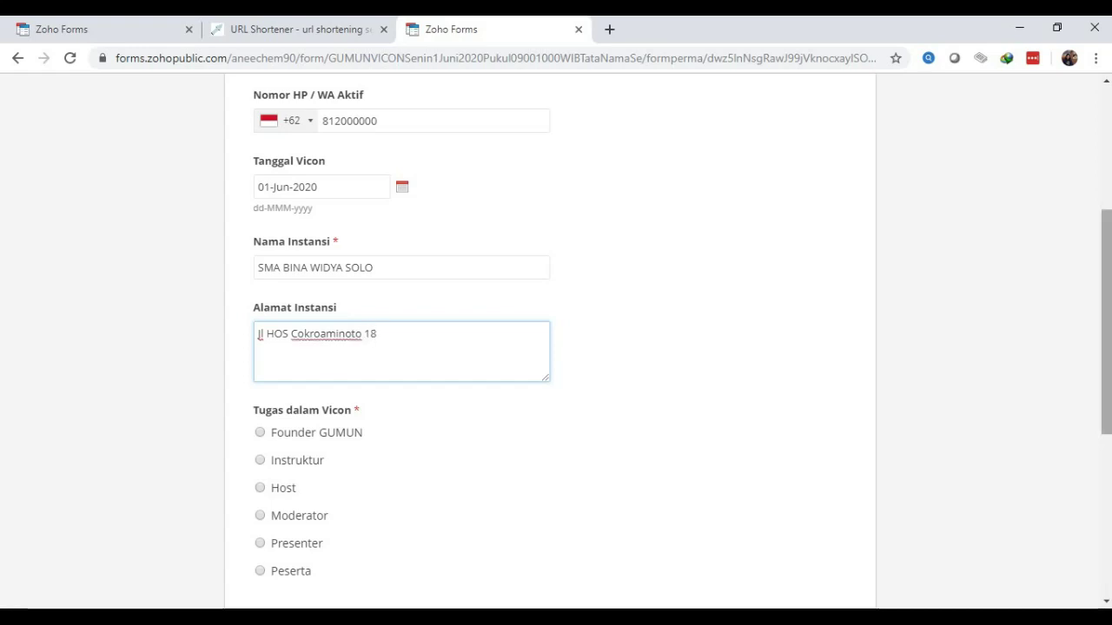
Choose Instruktur as the Tugas dalam Vicon role and draw a signature in Tanda Tangan
{"action": "scroll", "coordinate": [556, 347], "scroll_direction": "down", "scroll_amount": 2}
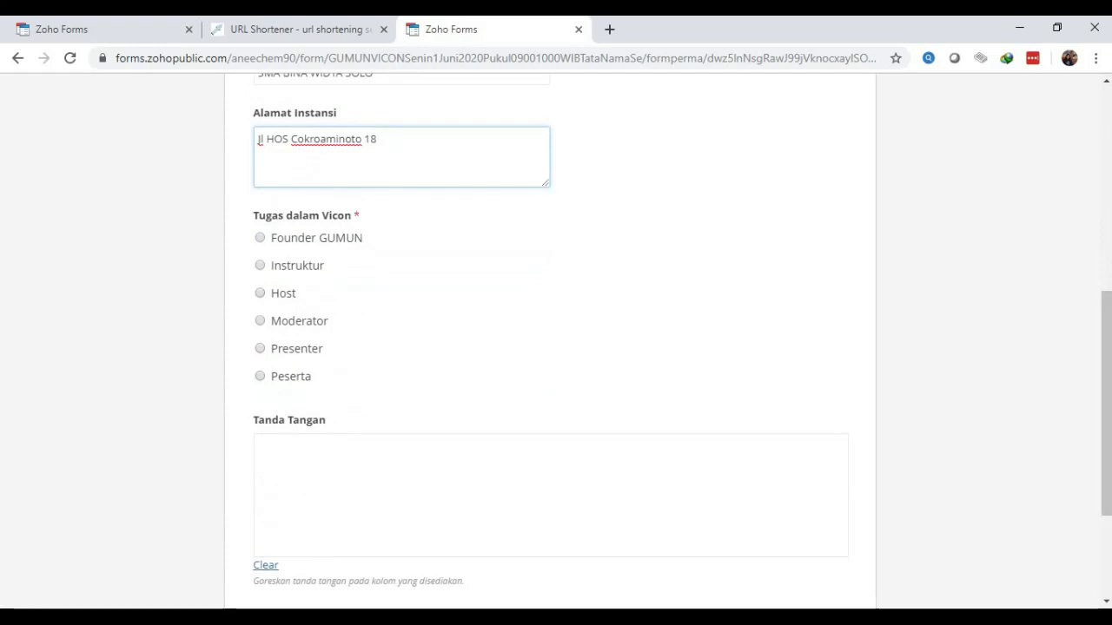
{"action": "left_click", "coordinate": [260, 266]}
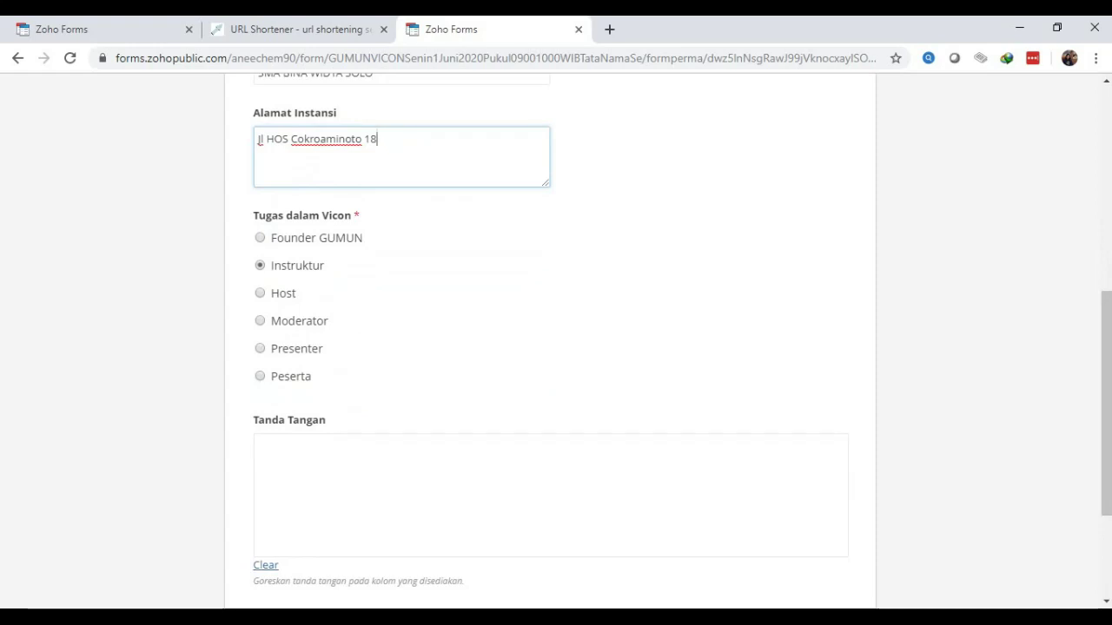
{"action": "left_click", "coordinate": [551, 495]}
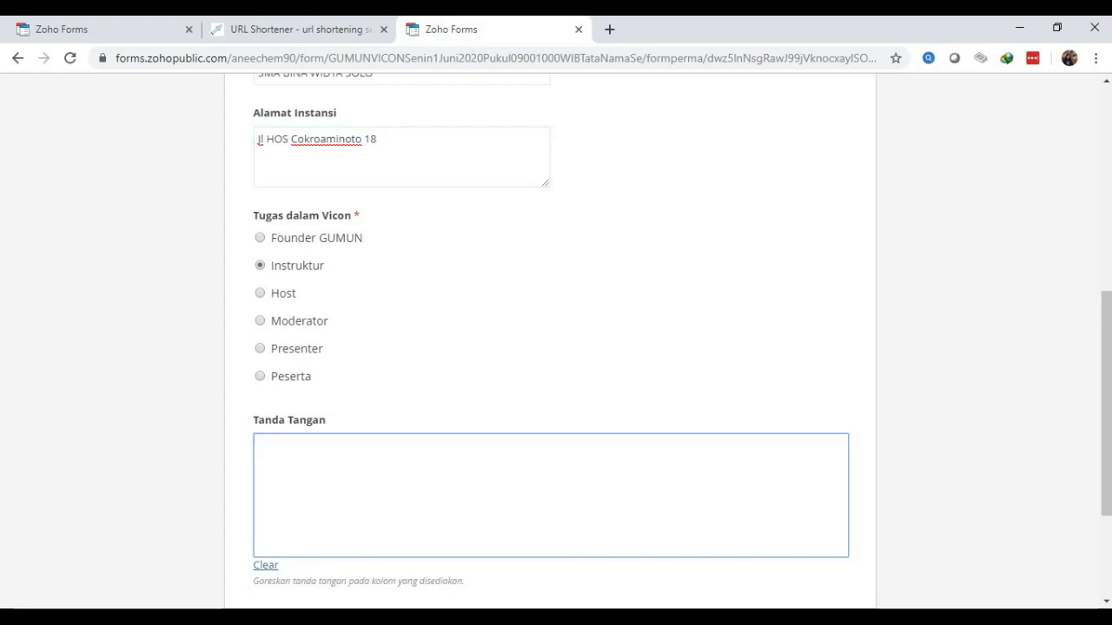
{"action": "scroll", "coordinate": [551, 347], "scroll_direction": "down", "scroll_amount": 1}
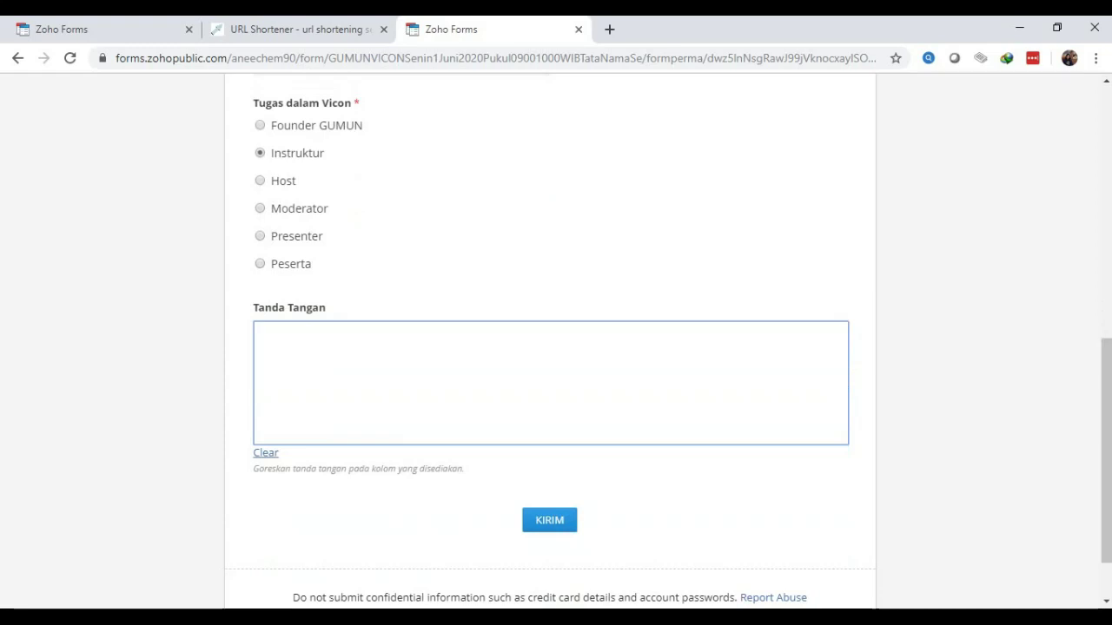
{"action": "mouse_move", "coordinate": [525, 357]}
{"action": "left_mouse_down"}
{"action": "mouse_move", "coordinate": [506, 412]}
{"action": "mouse_move", "coordinate": [543, 368]}
{"action": "mouse_move", "coordinate": [673, 356]}
{"action": "left_mouse_up"}
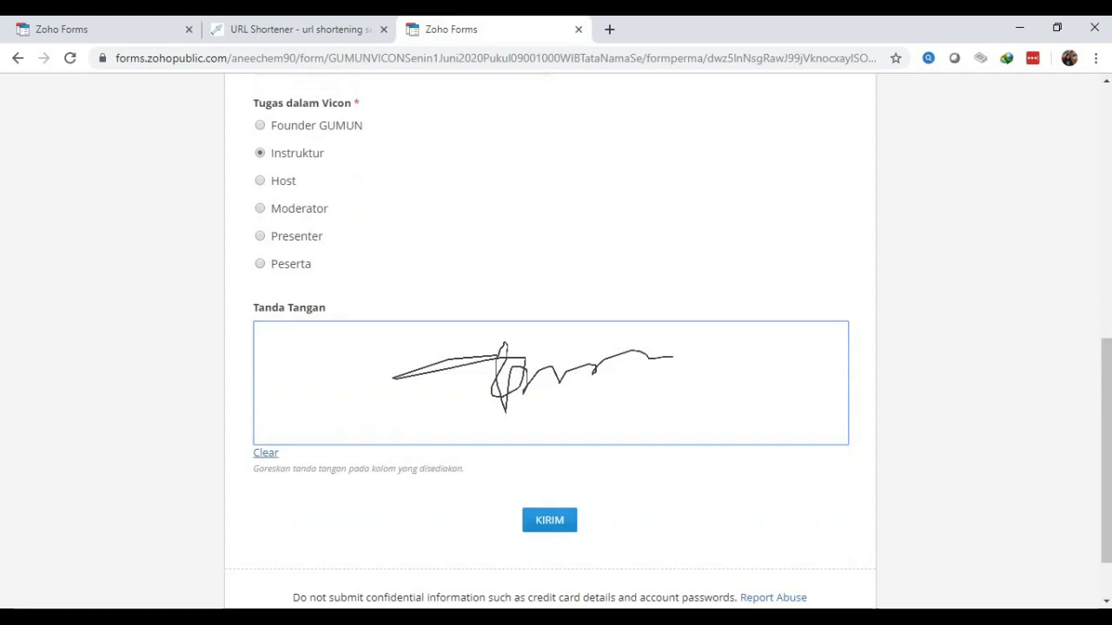
{"action": "left_click", "coordinate": [265, 452]}
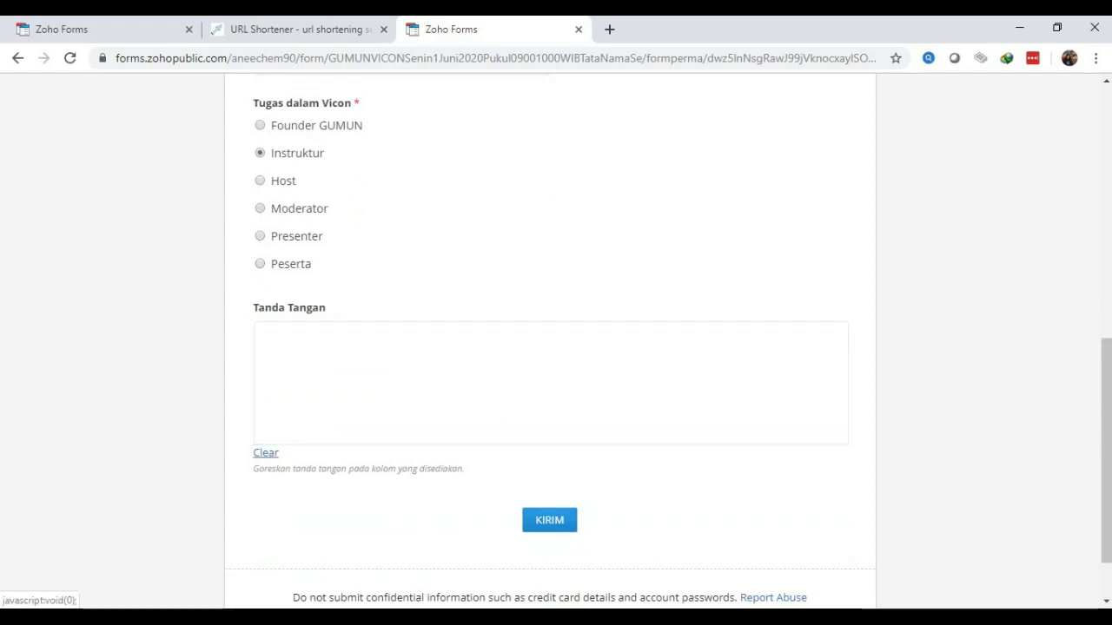
{"action": "left_click_drag", "start_coordinate": [484, 351], "coordinate": [490, 330]}
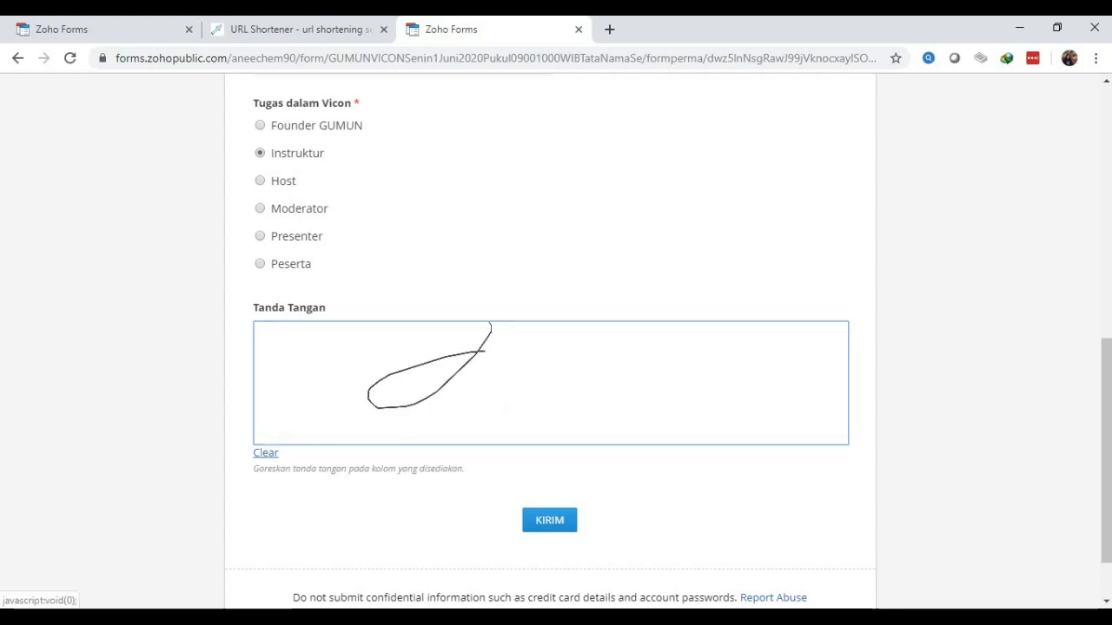
Clear and redraw the Tanda Tangan signature, then submit the form with KIRIM
{"action": "left_click", "coordinate": [265, 453]}
{"action": "mouse_move", "coordinate": [397, 374]}
{"action": "left_mouse_down"}
{"action": "mouse_move", "coordinate": [469, 361]}
{"action": "mouse_move", "coordinate": [462, 399]}
{"action": "mouse_move", "coordinate": [497, 393]}
{"action": "mouse_move", "coordinate": [539, 360]}
{"action": "mouse_move", "coordinate": [620, 380]}
{"action": "left_mouse_up"}
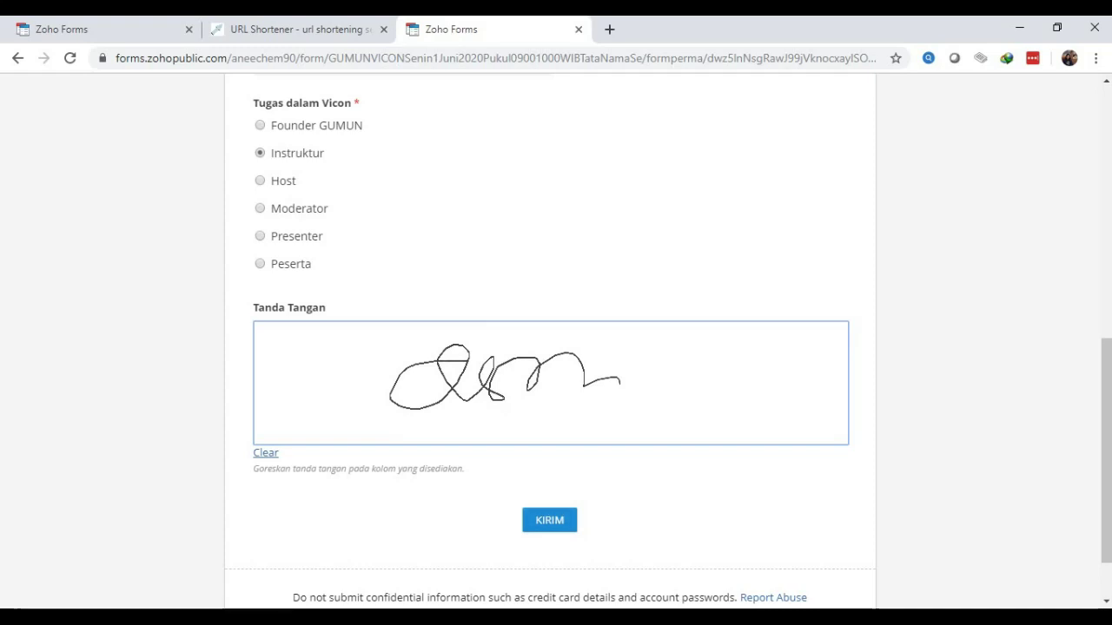
{"action": "left_click", "coordinate": [548, 519]}
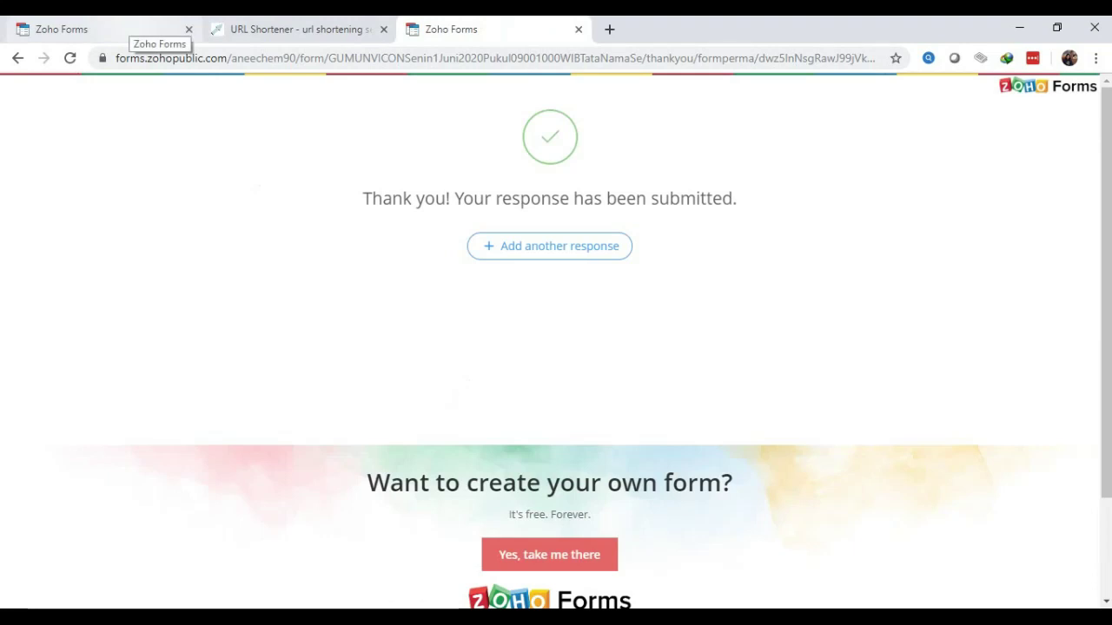
Return to the Zoho Forms tab and go to All Forms from the home menu
{"action": "left_click", "coordinate": [138, 29]}
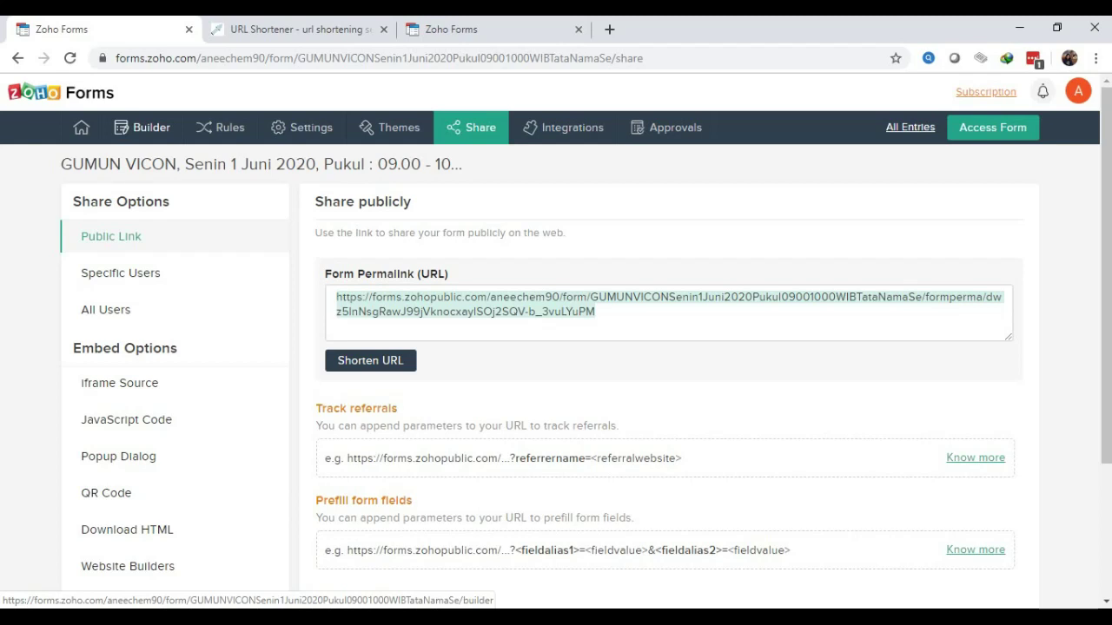
{"action": "left_click", "coordinate": [81, 128]}
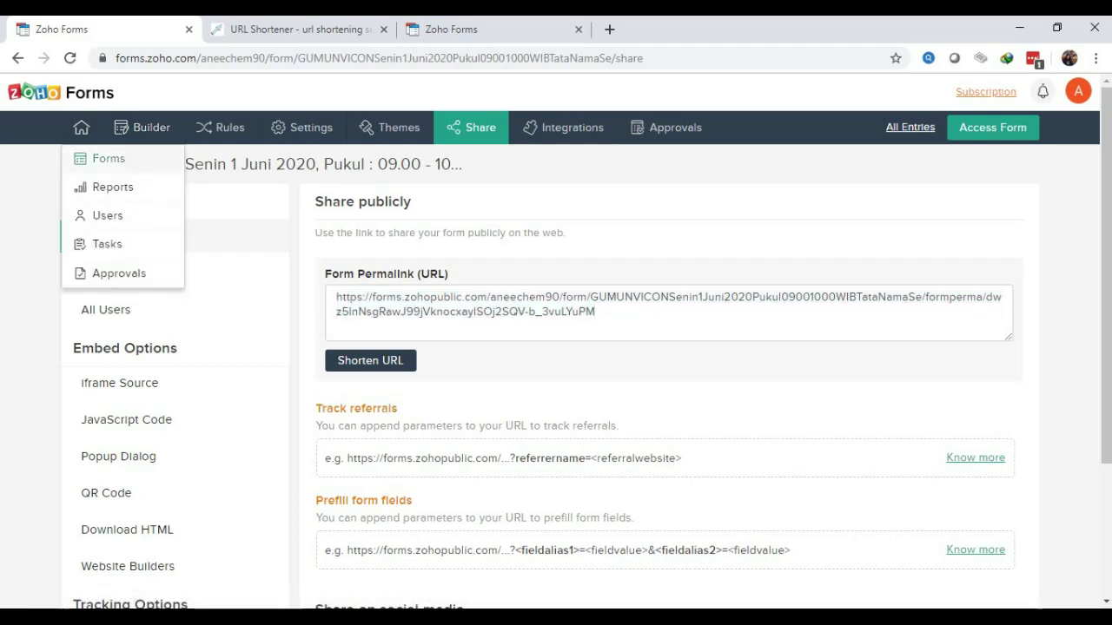
{"action": "left_click", "coordinate": [108, 158]}
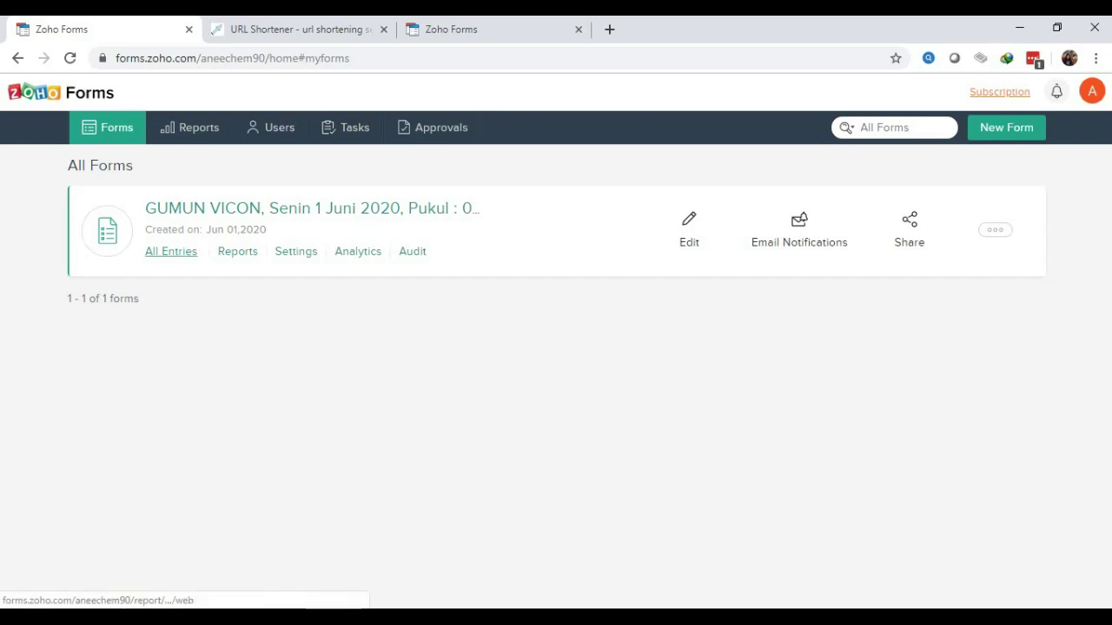
Open All Entries for GUMUN VICON, scroll the table sideways, and select the submitted entry
{"action": "left_click", "coordinate": [171, 251]}
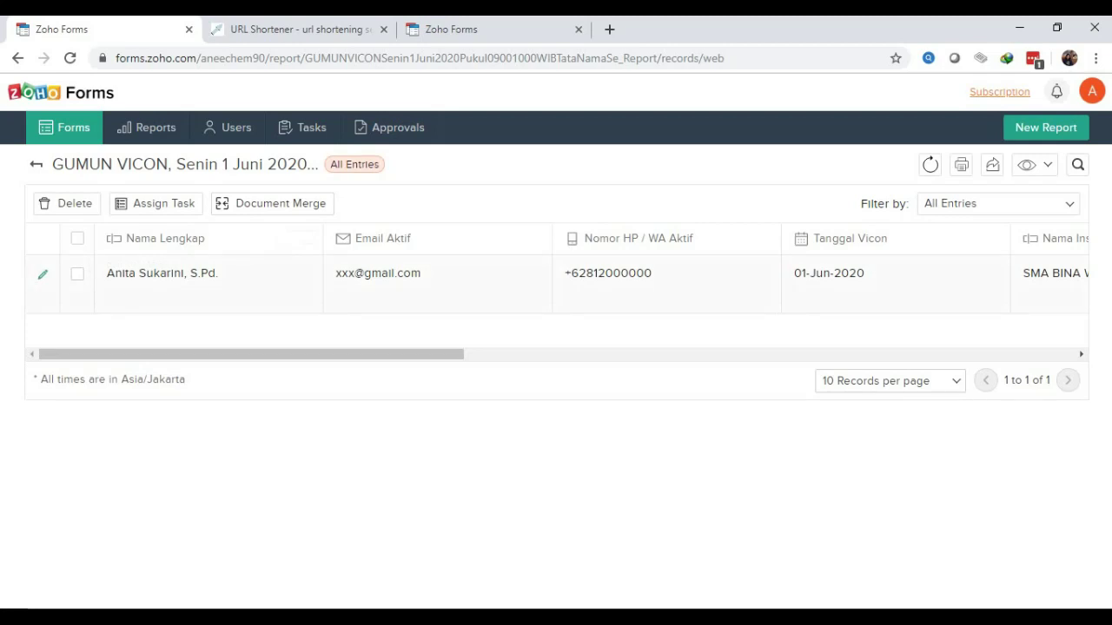
{"action": "left_click_drag", "start_coordinate": [261, 355], "coordinate": [596, 355]}
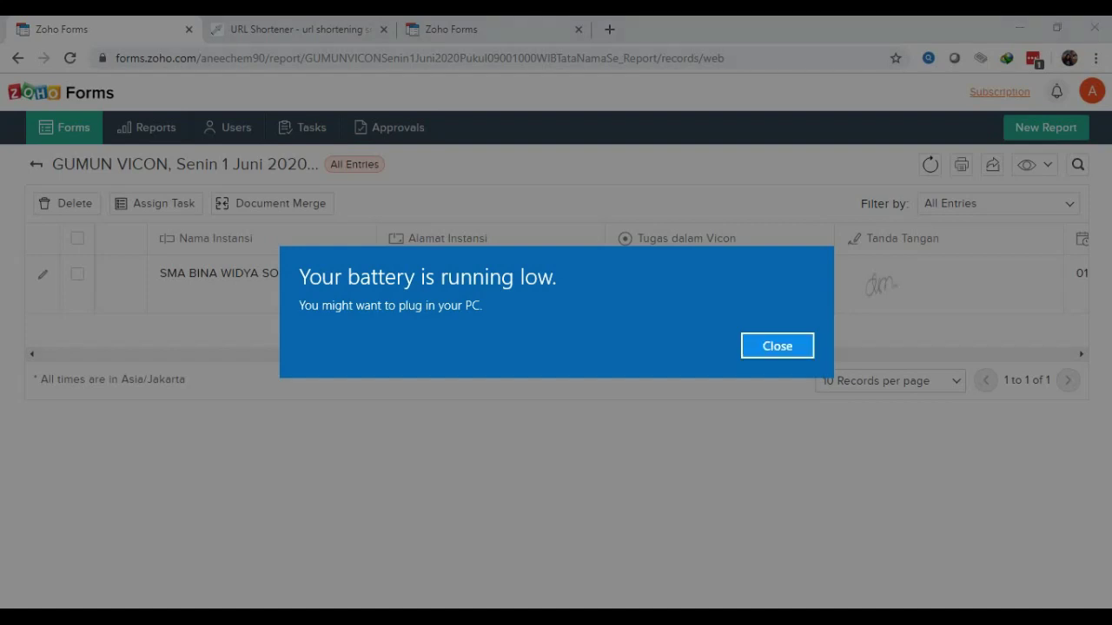
{"action": "left_click", "coordinate": [777, 345]}
{"action": "left_click_drag", "start_coordinate": [738, 355], "coordinate": [392, 354]}
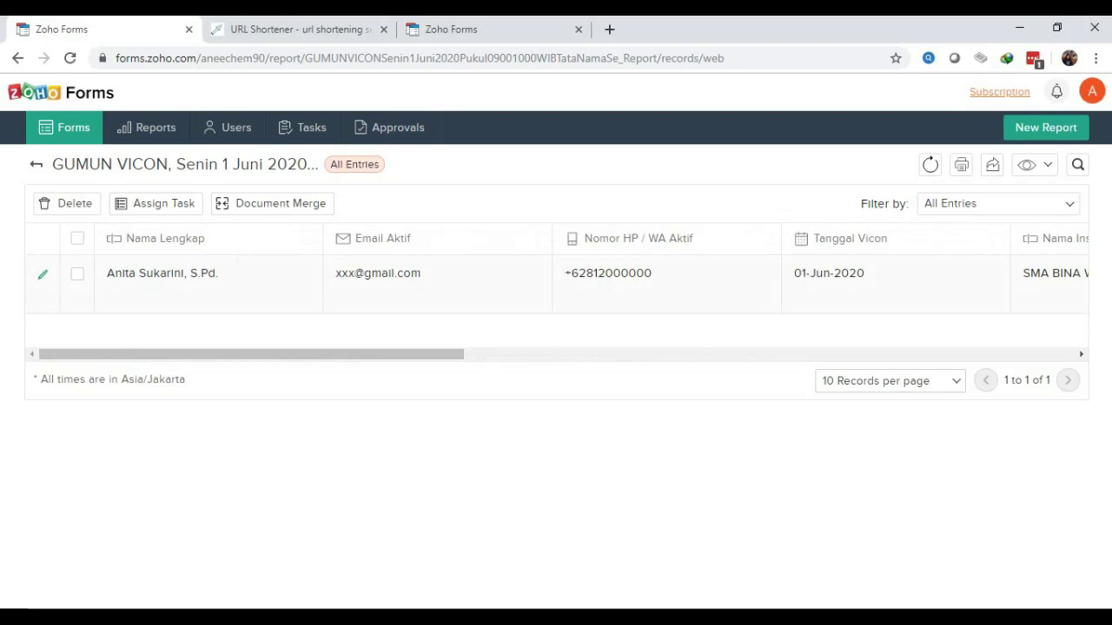
{"action": "left_click", "coordinate": [77, 274]}
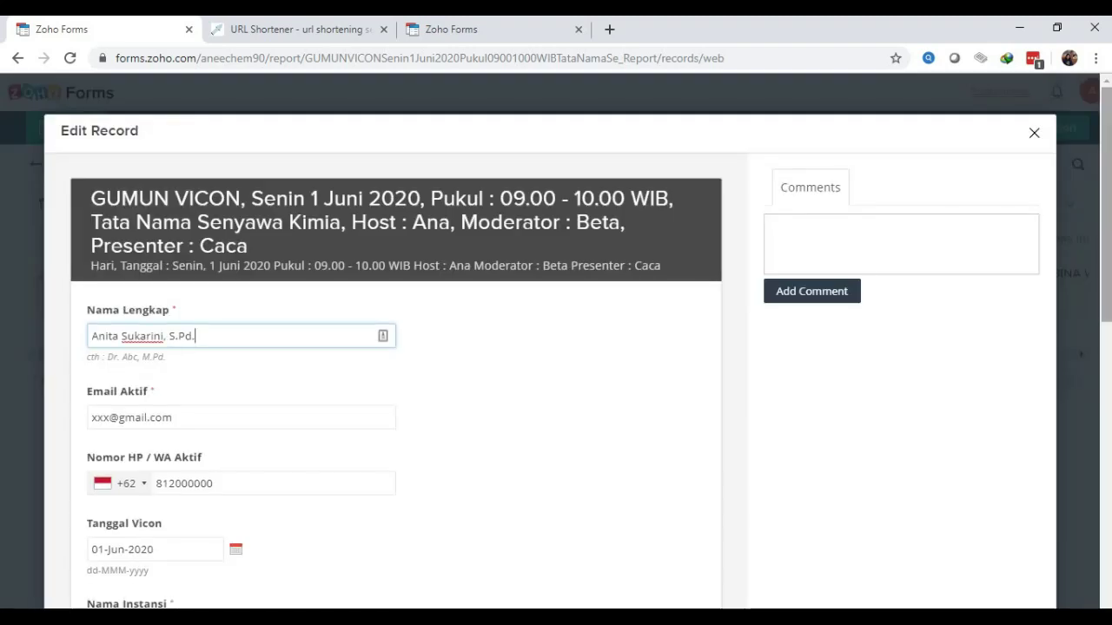
Scroll through the Edit Record dialog, save it with Update, and close it
{"action": "scroll", "coordinate": [556, 348], "scroll_direction": "down", "scroll_amount": 4}
{"action": "scroll", "coordinate": [556, 347], "scroll_direction": "down", "scroll_amount": 2}
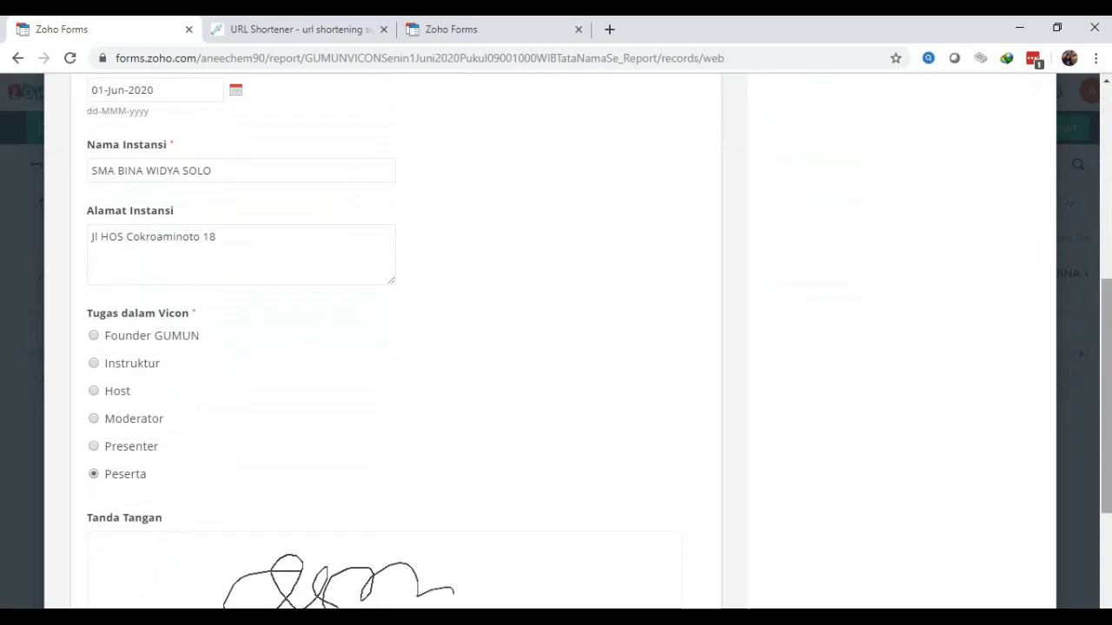
{"action": "scroll", "coordinate": [555, 348], "scroll_direction": "down", "scroll_amount": 3}
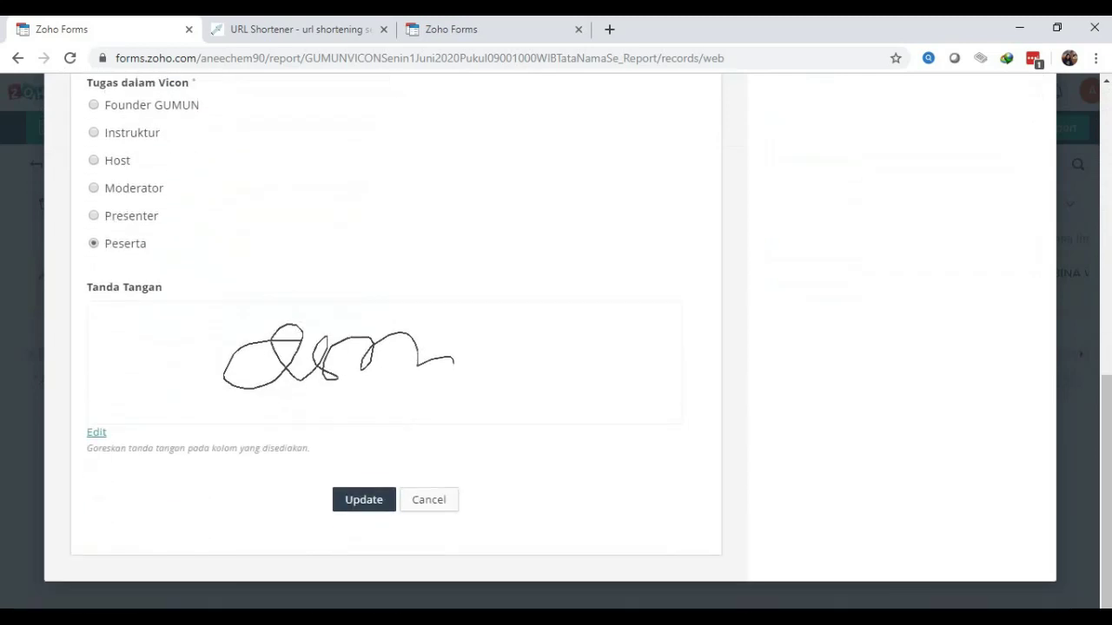
{"action": "left_click", "coordinate": [364, 500]}
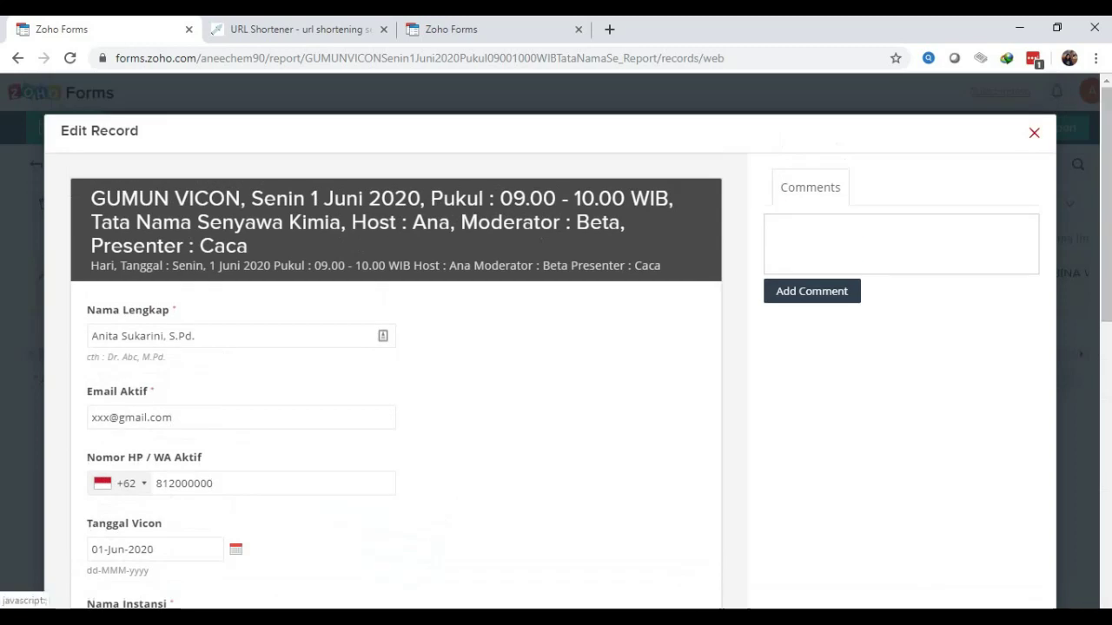
{"action": "left_click", "coordinate": [1034, 132]}
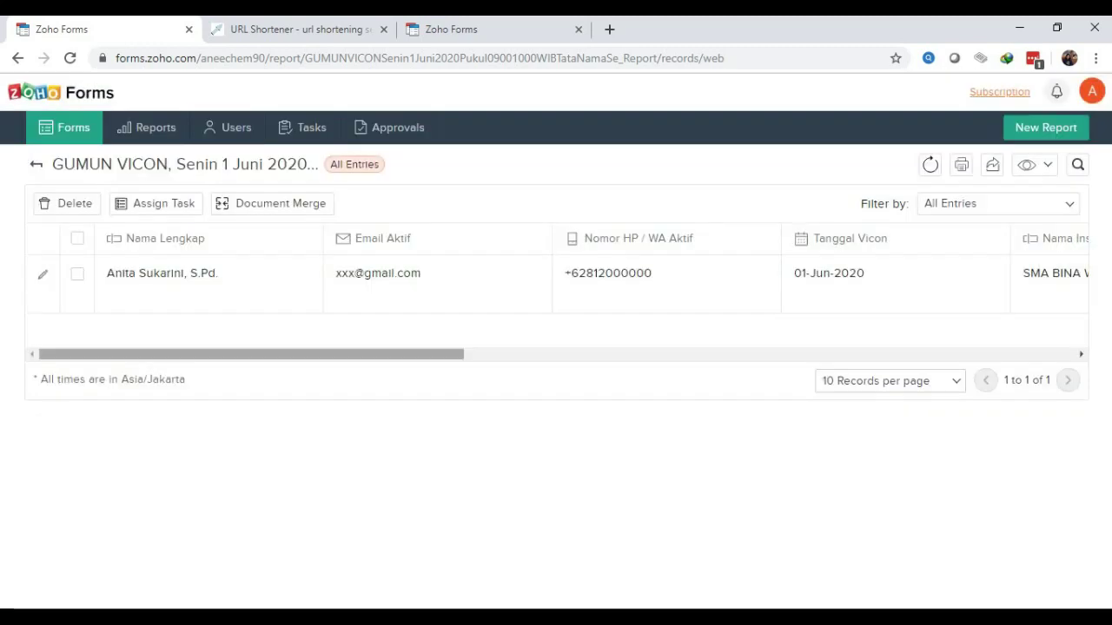
{"action": "scroll", "coordinate": [555, 286], "scroll_direction": "right", "scroll_amount": 2}
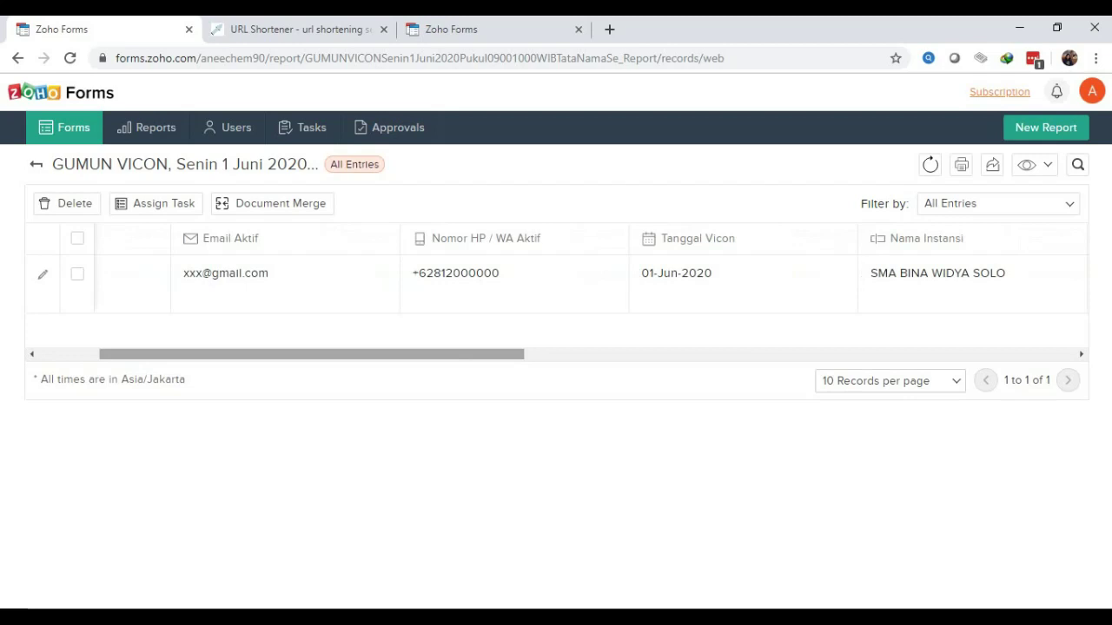
{"action": "scroll", "coordinate": [556, 287], "scroll_direction": "right", "scroll_amount": 7}
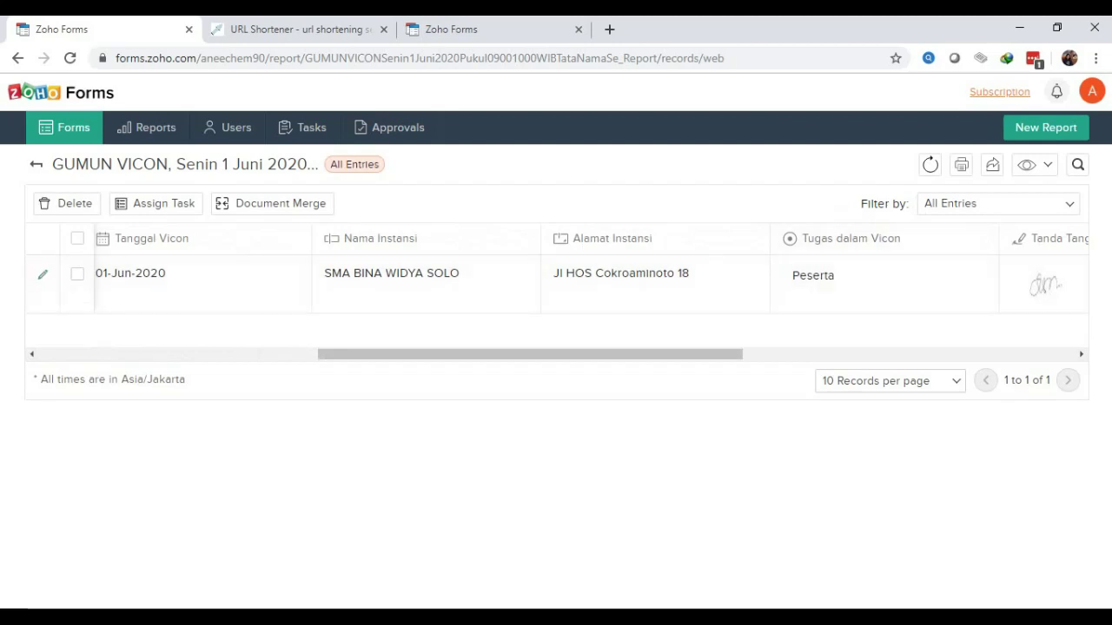
{"action": "scroll", "coordinate": [555, 287], "scroll_direction": "right", "scroll_amount": 4}
{"action": "scroll", "coordinate": [556, 286], "scroll_direction": "left", "scroll_amount": 3}
{"action": "scroll", "coordinate": [556, 287], "scroll_direction": "left", "scroll_amount": 6}
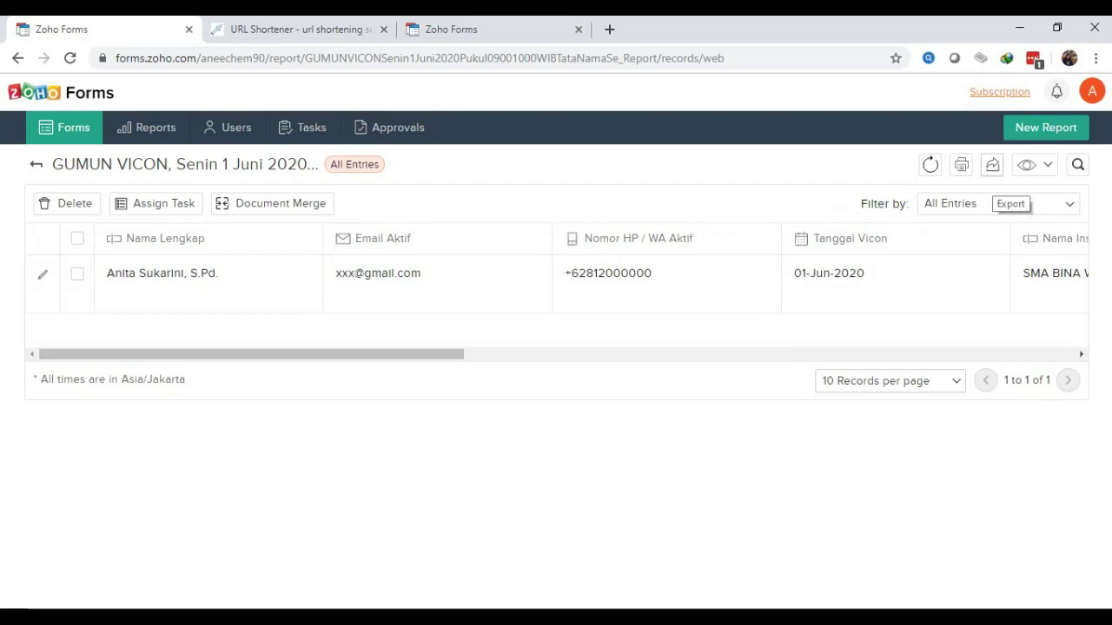
Export the entries as a PDF named 'presensi ana vicon tata nama'
{"action": "left_click", "coordinate": [991, 164]}
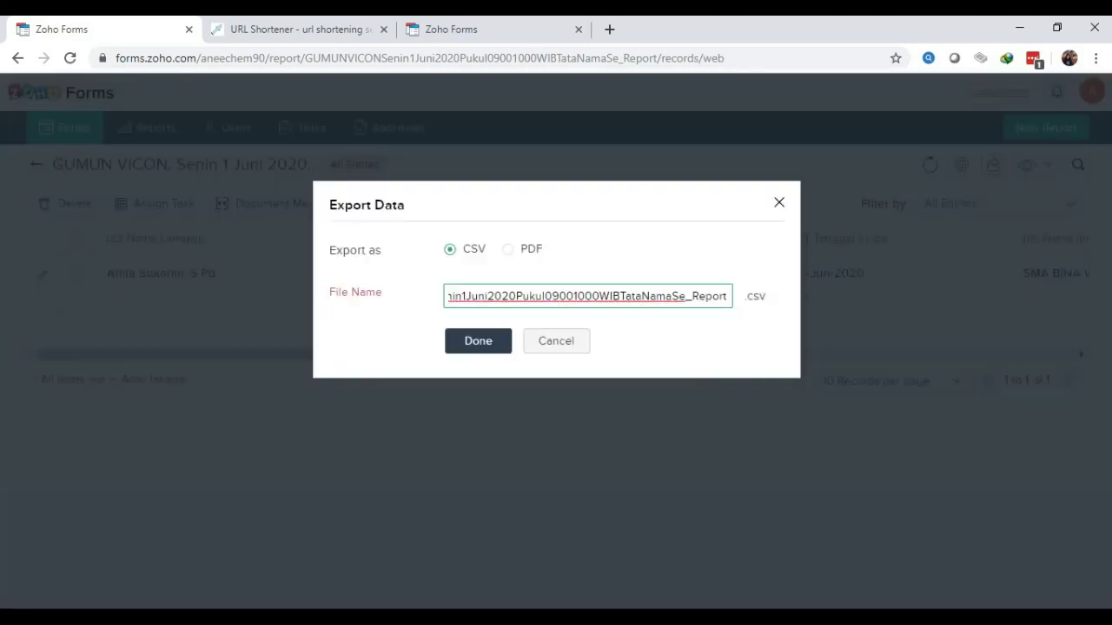
{"action": "left_click", "coordinate": [508, 249]}
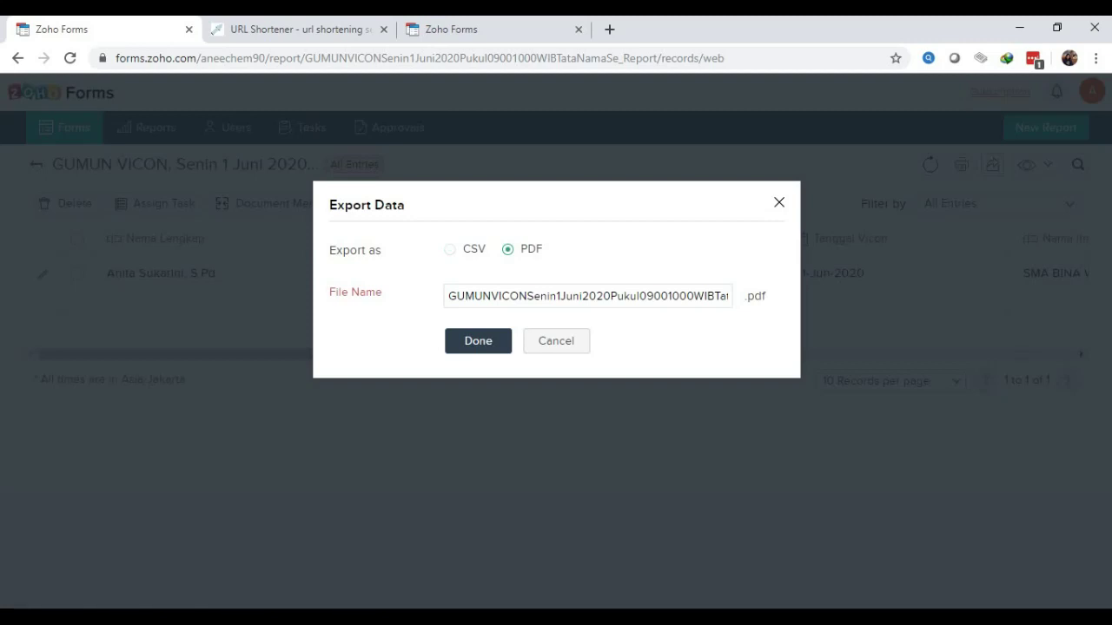
{"action": "left_click", "coordinate": [465, 296]}
{"action": "type", "text": "A"}
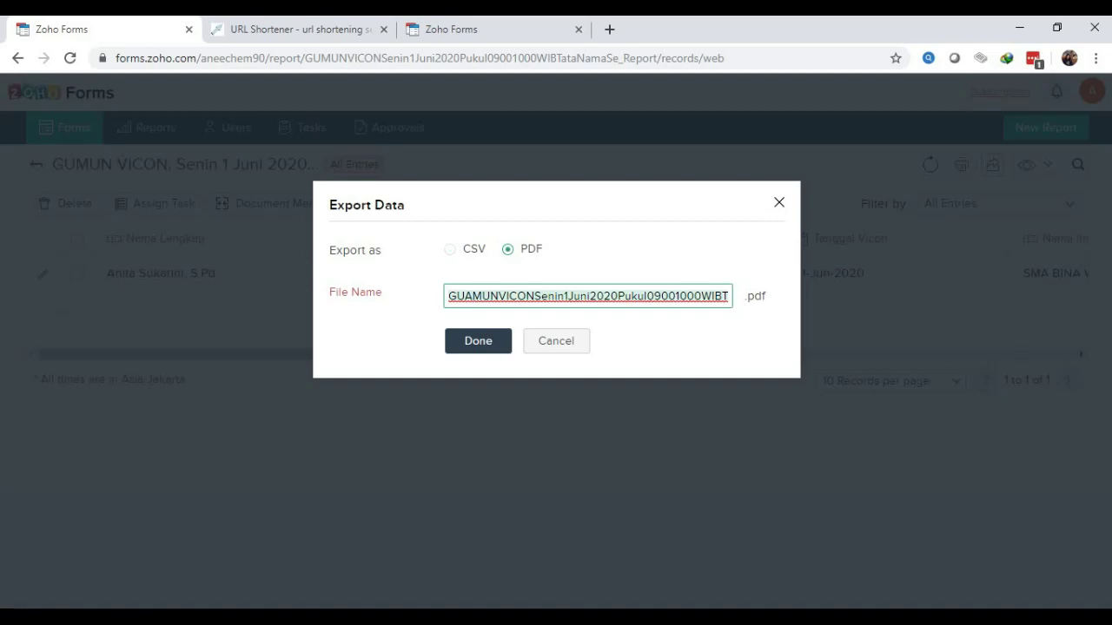
{"action": "key", "text": "ctrl+a"}
{"action": "type", "text": "p"}
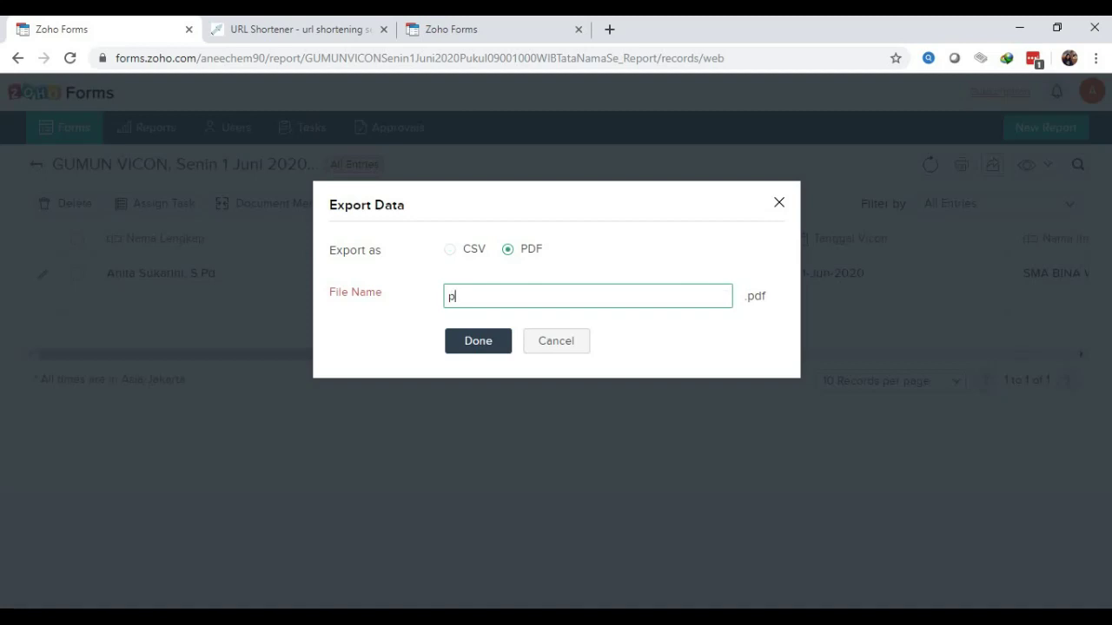
{"action": "type", "text": "resensi ana vicon ta"}
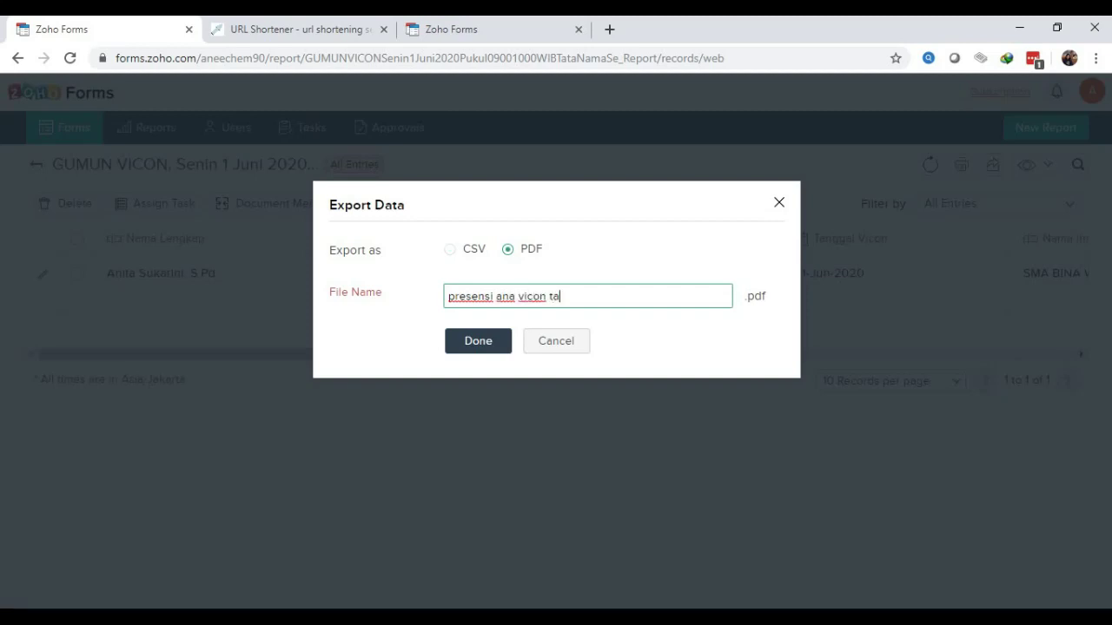
{"action": "type", "text": "ta nama"}
{"action": "key", "text": "Tab"}
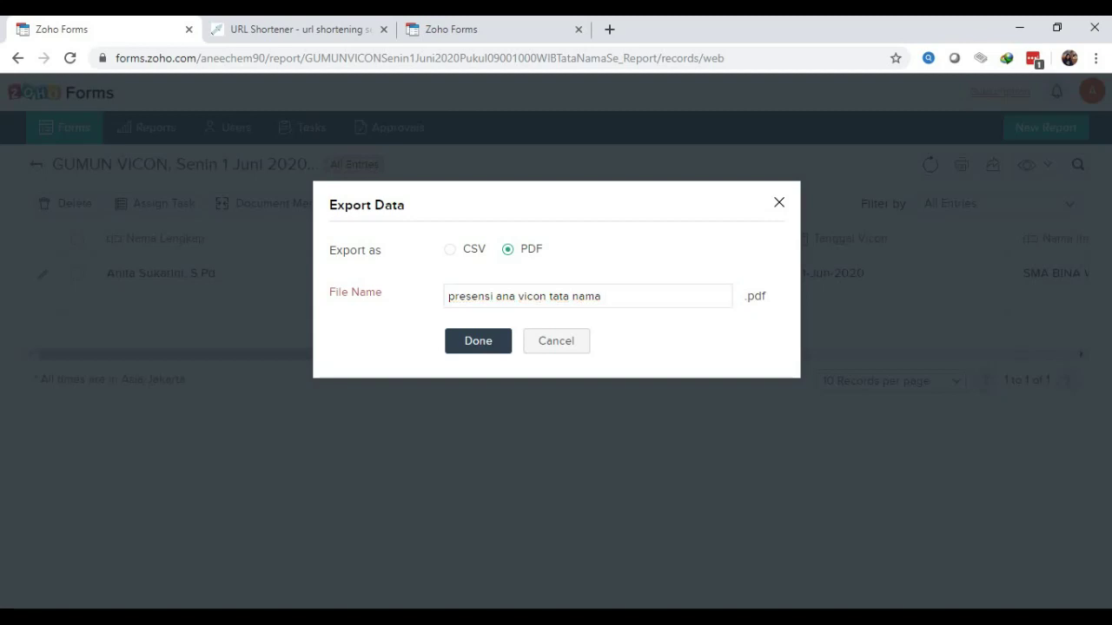
{"action": "key", "text": "Return"}
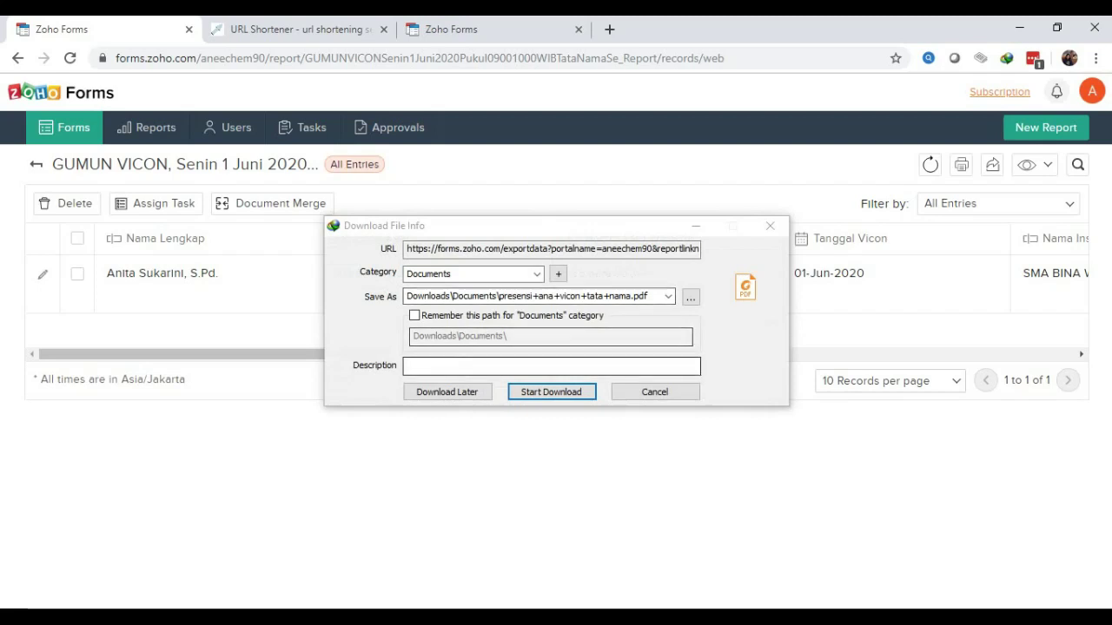
Download presensi+ana+vicon+tata+nama.pdf via IDM, open its folder, then show the desktop
{"action": "key", "text": "Return"}
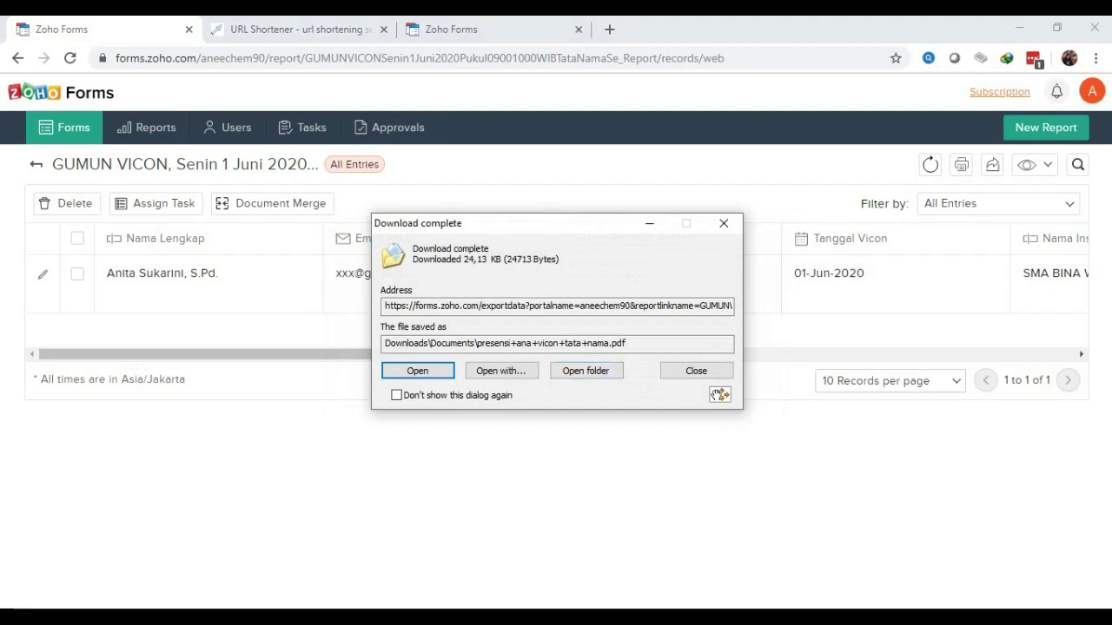
{"action": "left_click", "coordinate": [586, 371]}
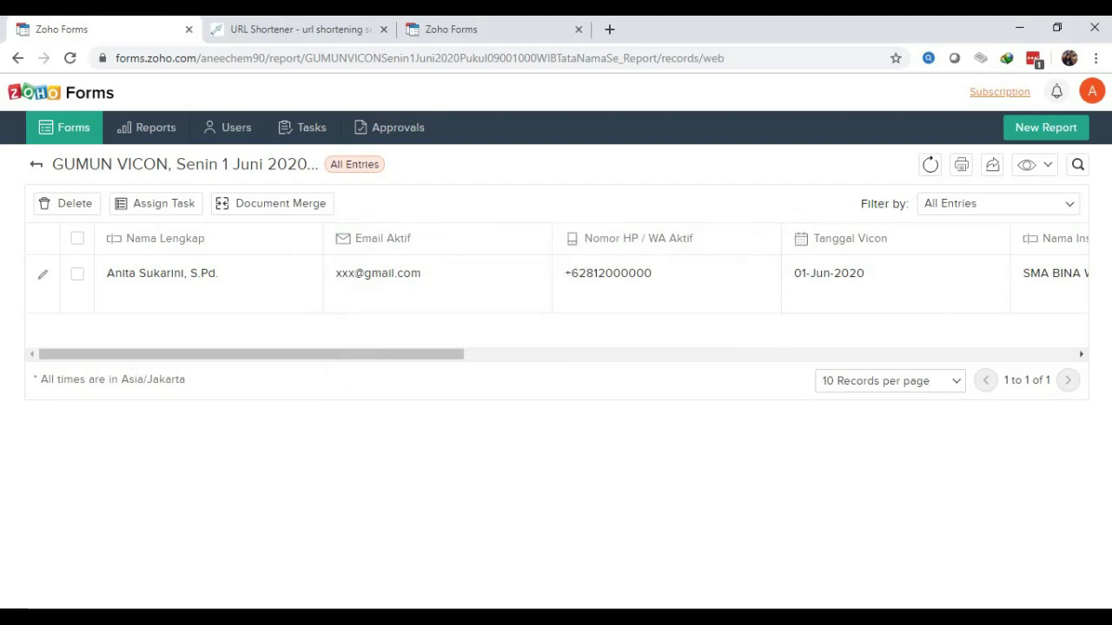
{"action": "key", "text": "super+d"}
{"action": "key", "text": "super+d"}
Bring up the Documents folder and view the exported PDF in Foxit Reader
{"action": "mouse_move", "coordinate": [157, 616]}
{"action": "left_click", "coordinate": [156, 556]}
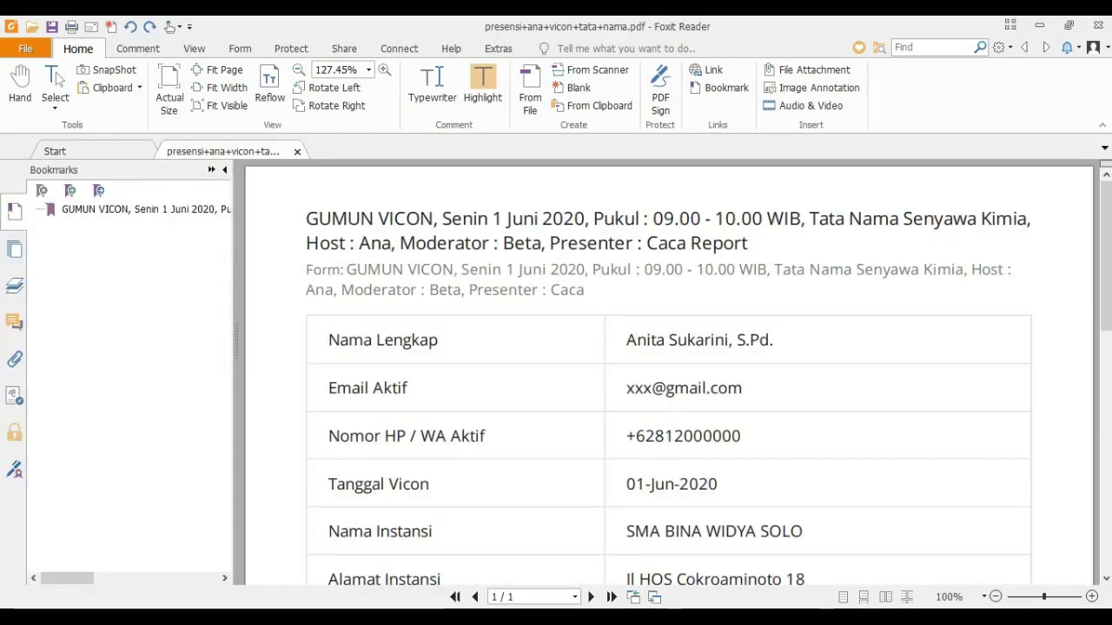
{"action": "mouse_move", "coordinate": [1105, 252]}
{"action": "left_mouse_down"}
{"action": "mouse_move", "coordinate": [1105, 421]}
{"action": "mouse_move", "coordinate": [1106, 262]}
{"action": "left_mouse_up"}
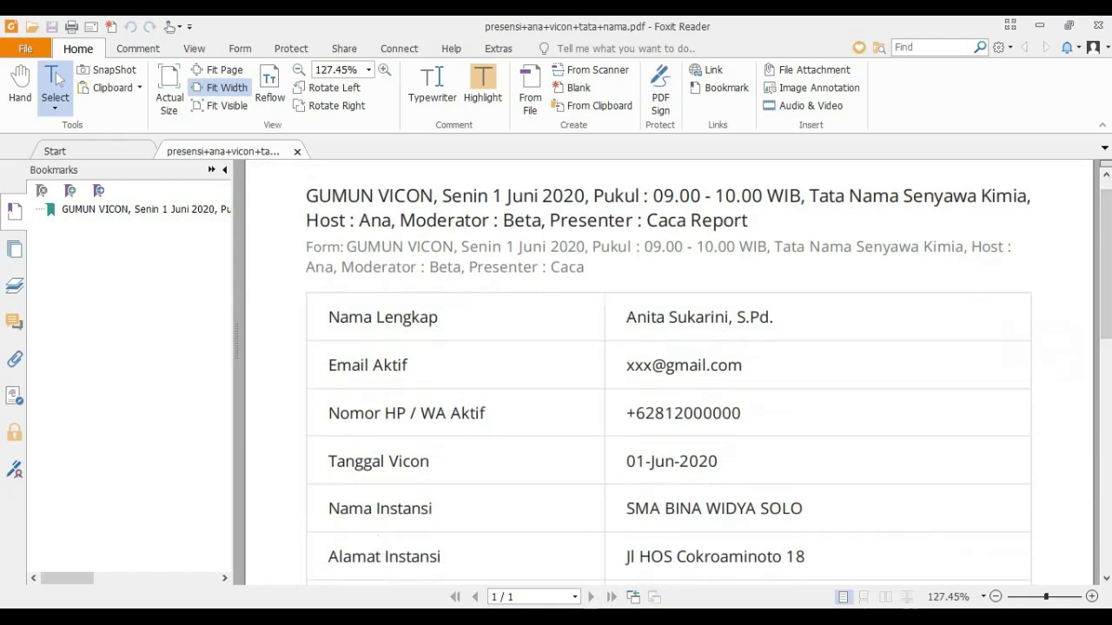
Select the Form description and report heading lines to inspect them, then close Foxit Reader
{"action": "left_click_drag", "start_coordinate": [584, 267], "coordinate": [341, 267]}
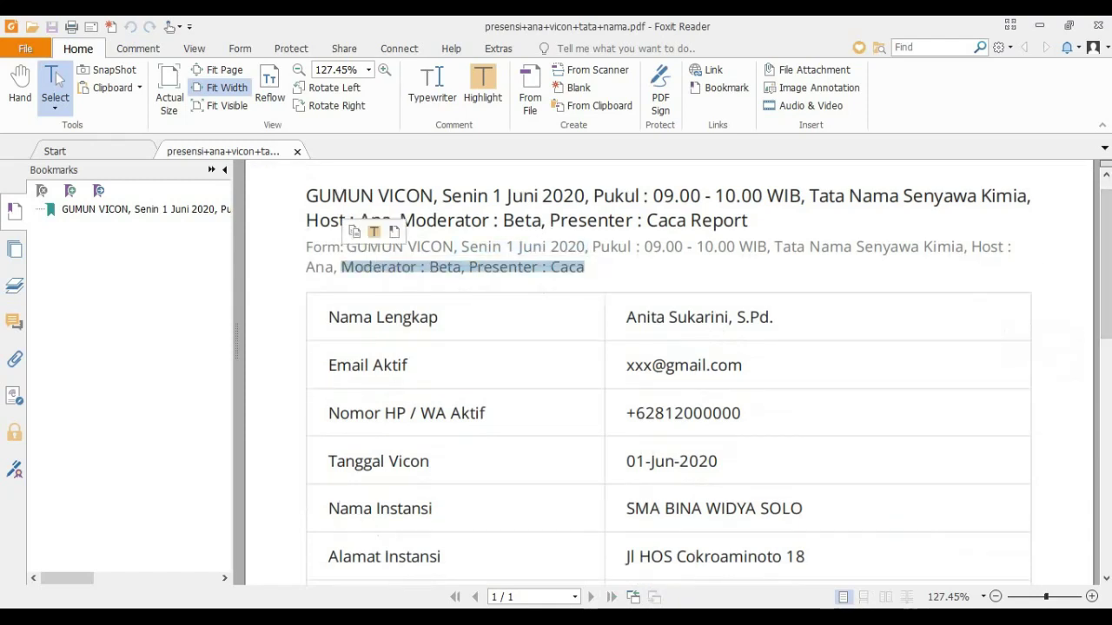
{"action": "key", "text": "Escape"}
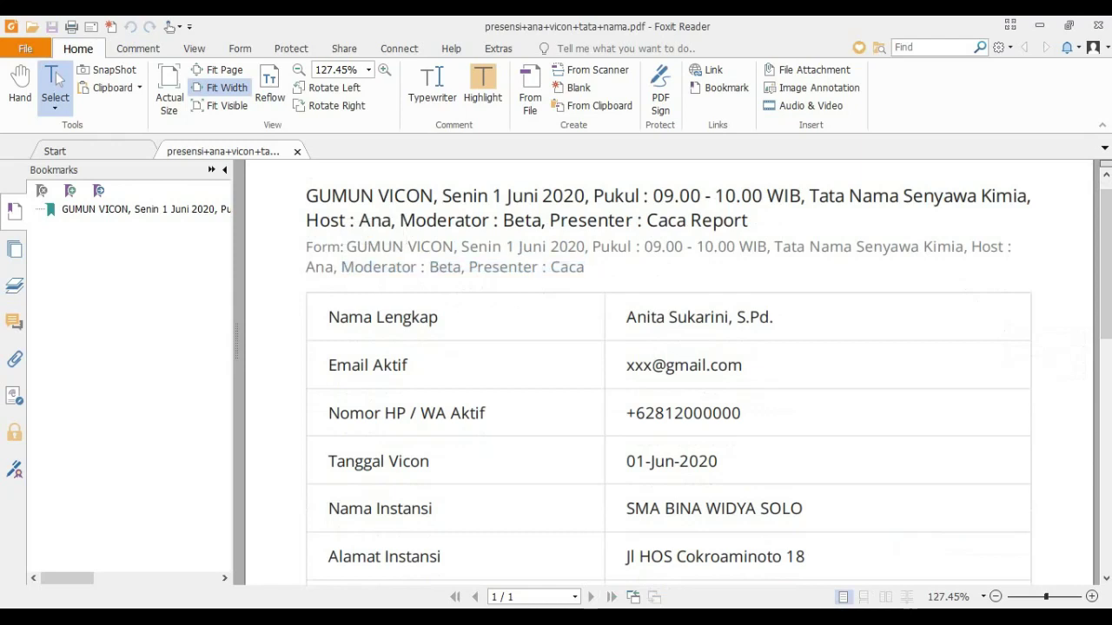
{"action": "left_click_drag", "start_coordinate": [305, 247], "coordinate": [585, 268]}
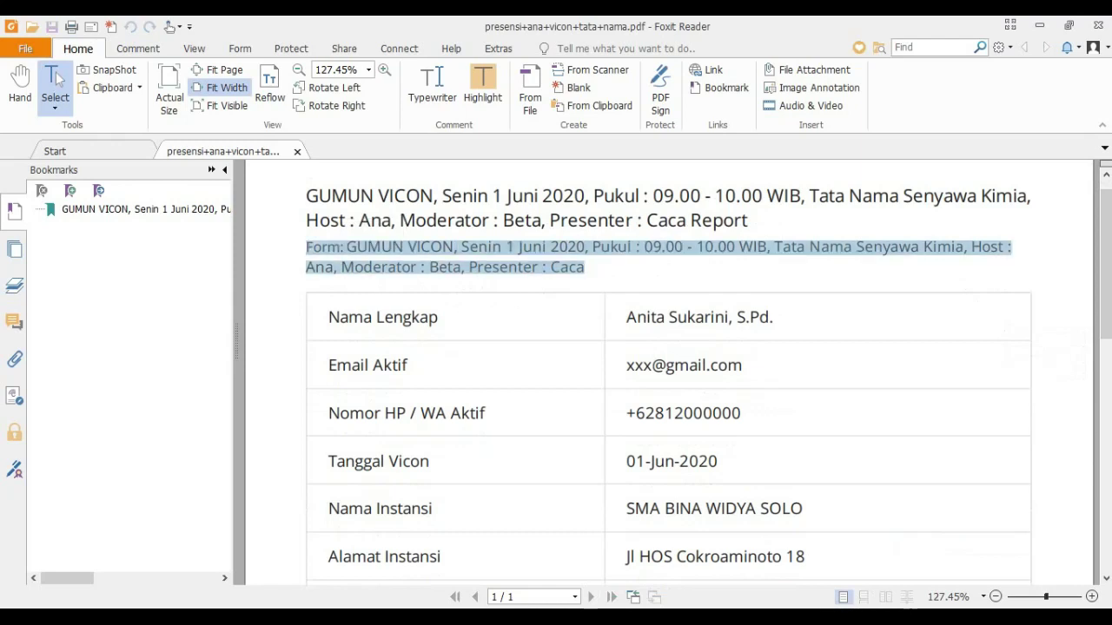
{"action": "left_click_drag", "start_coordinate": [756, 220], "coordinate": [320, 221]}
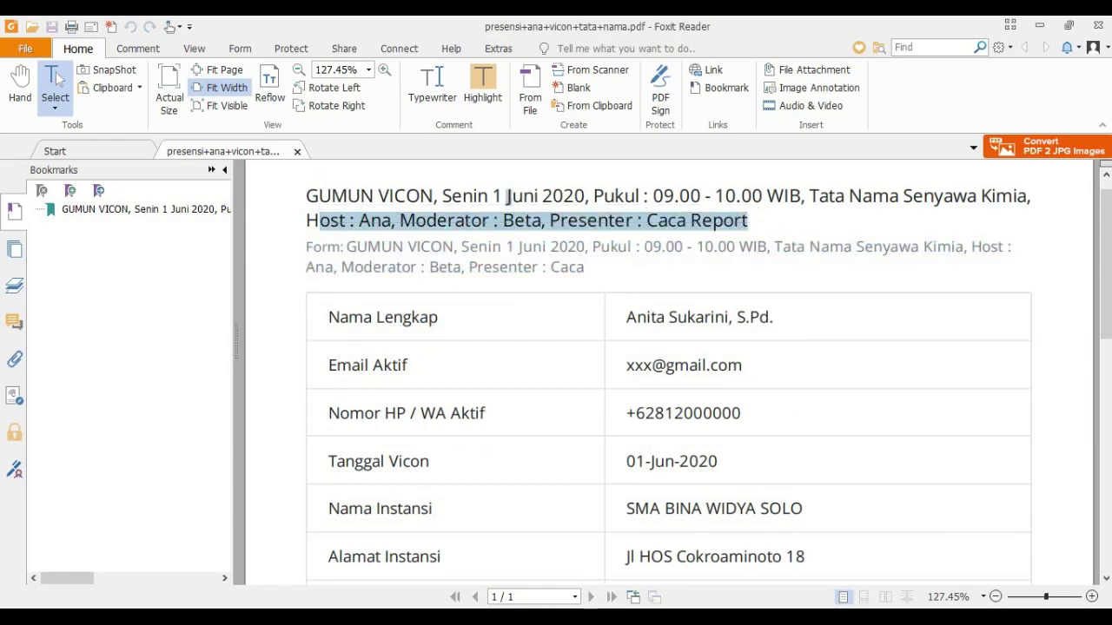
{"action": "left_click_drag", "start_coordinate": [1106, 278], "coordinate": [1106, 252]}
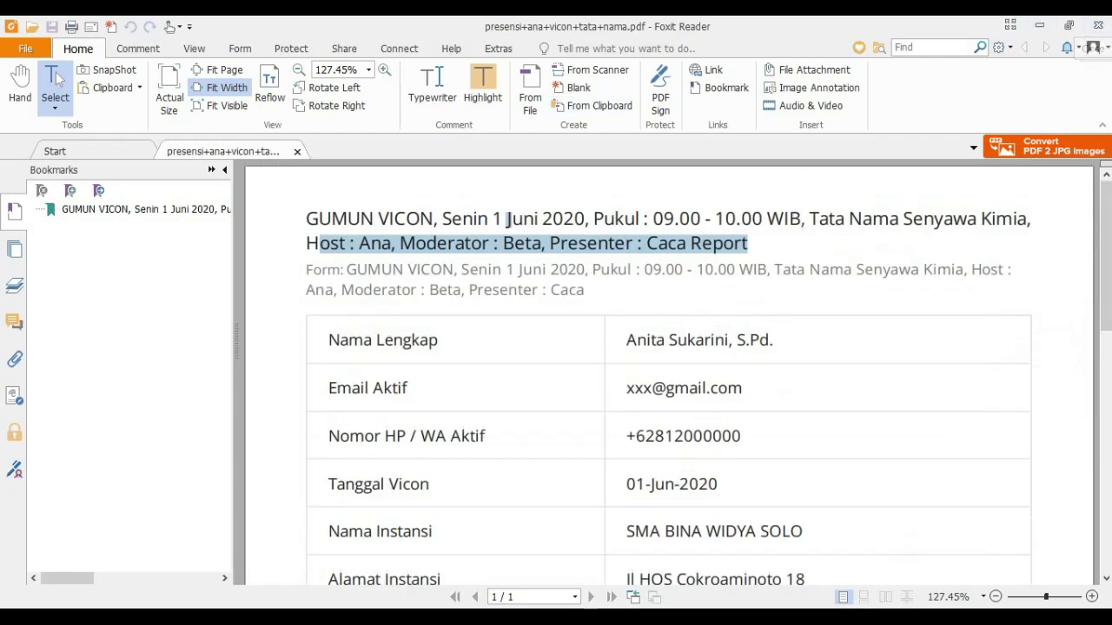
{"action": "left_click", "coordinate": [1096, 26]}
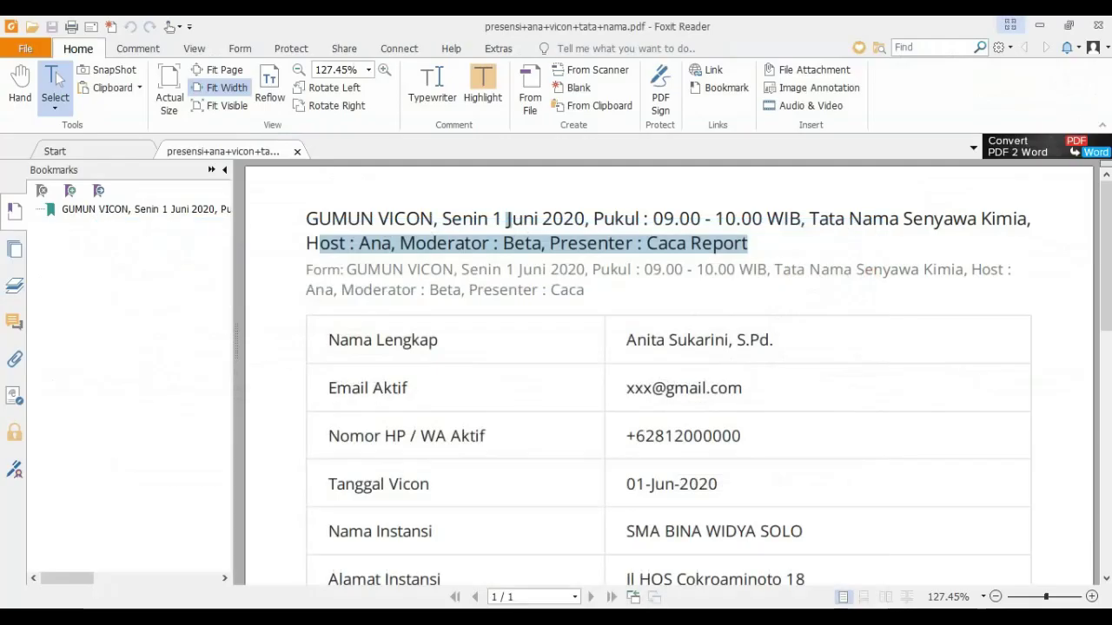
Minimize Foxit and the restored-down Documents window to reveal the desktop
{"action": "left_click", "coordinate": [1038, 25]}
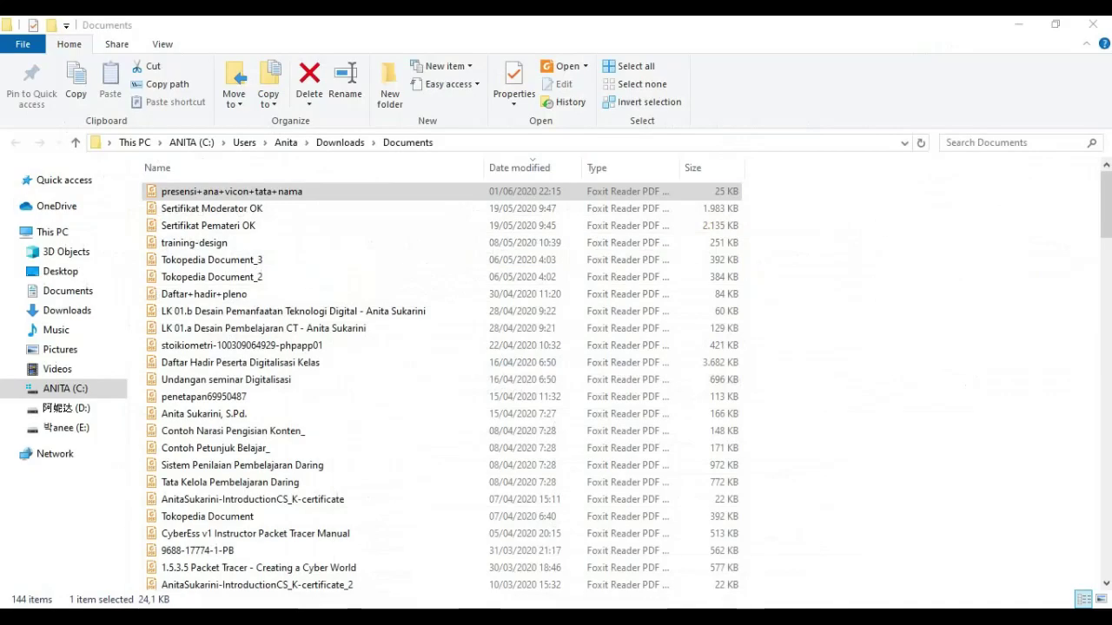
{"action": "left_click", "coordinate": [1055, 24]}
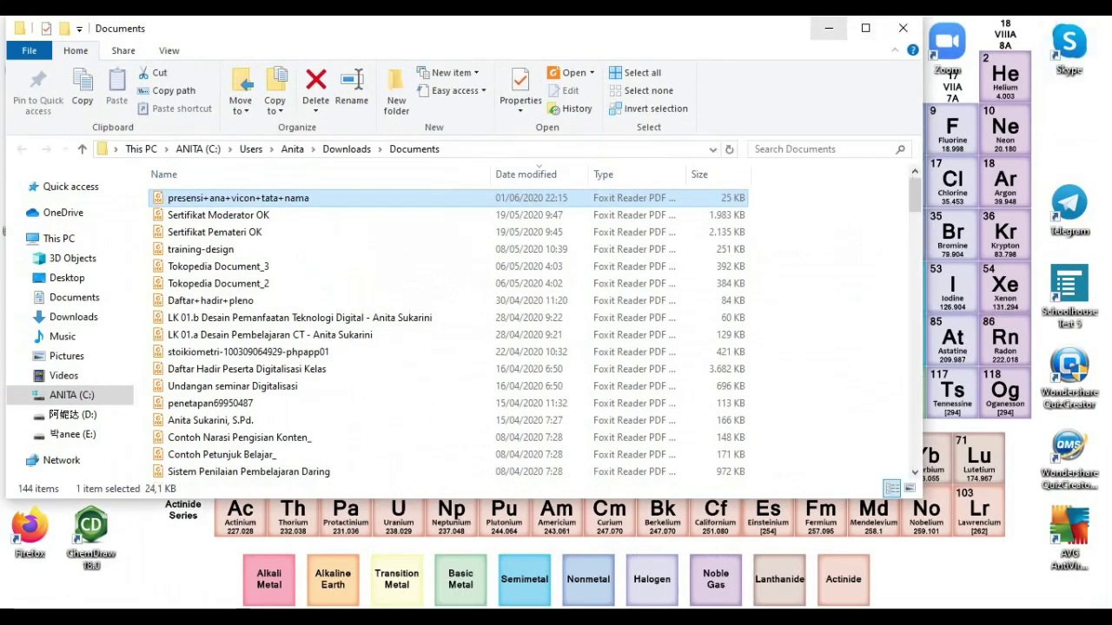
{"action": "left_click", "coordinate": [828, 26]}
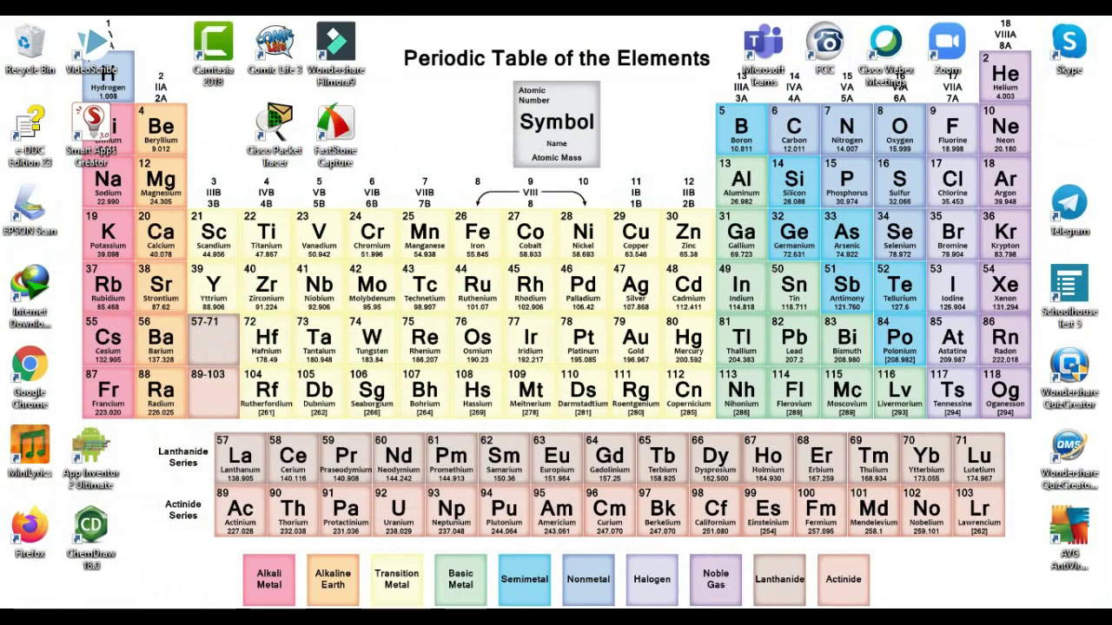